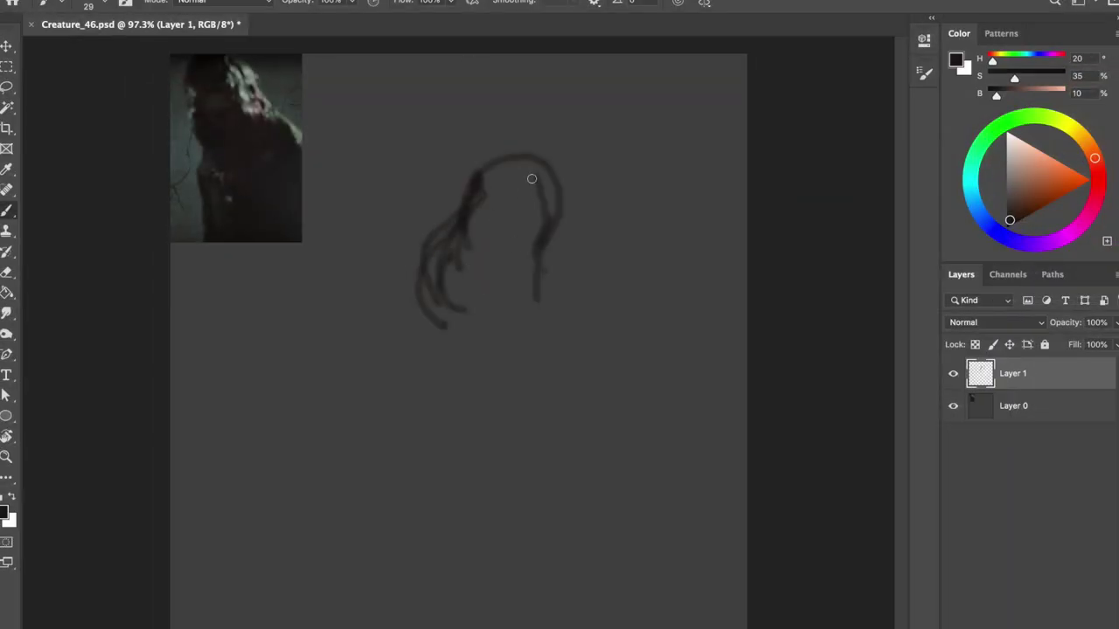
Paint soft dark shading in the lower face and draw the mouth, chin and head contour
mouse_move(508, 233)
mouse_down()
mouse_move(469, 277)
mouse_move(471, 297)
mouse_up()
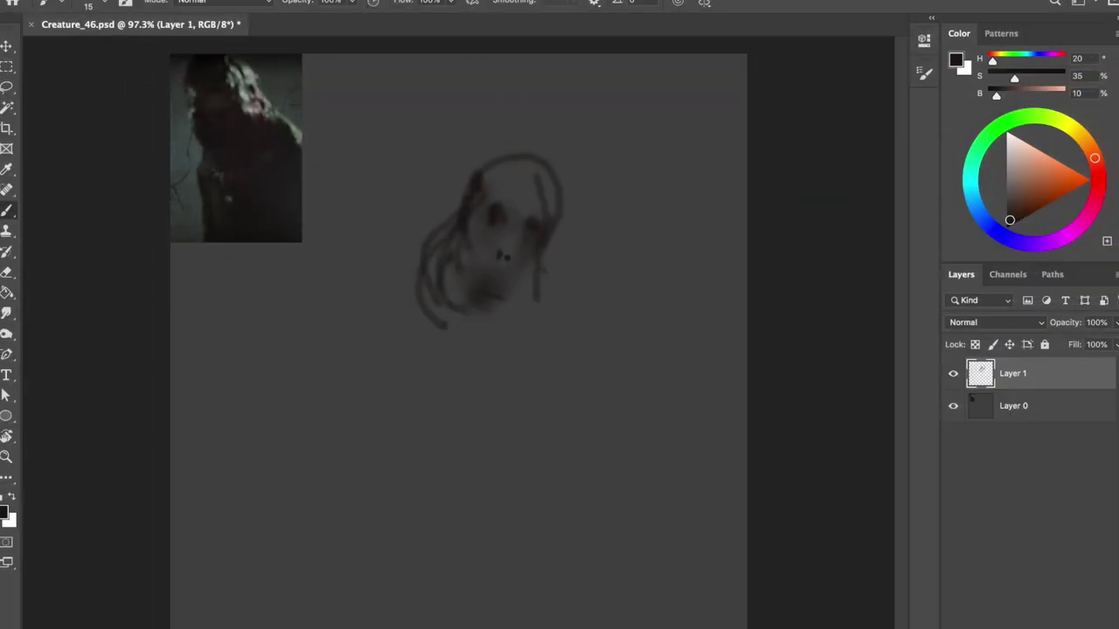
drag(502, 256, 536, 187)
drag(457, 305, 510, 310)
drag(477, 262, 494, 279)
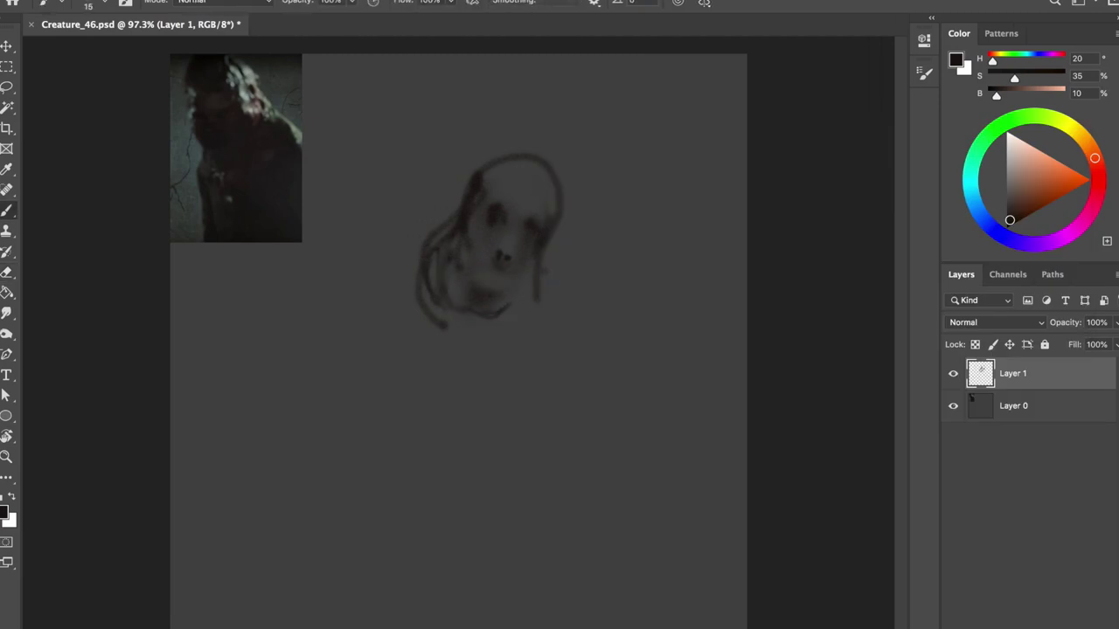
Lightly erase the lower-right face strokes and undo the stray shoulder and neck strokes
key(e)
drag(546, 301, 491, 307)
key(b)
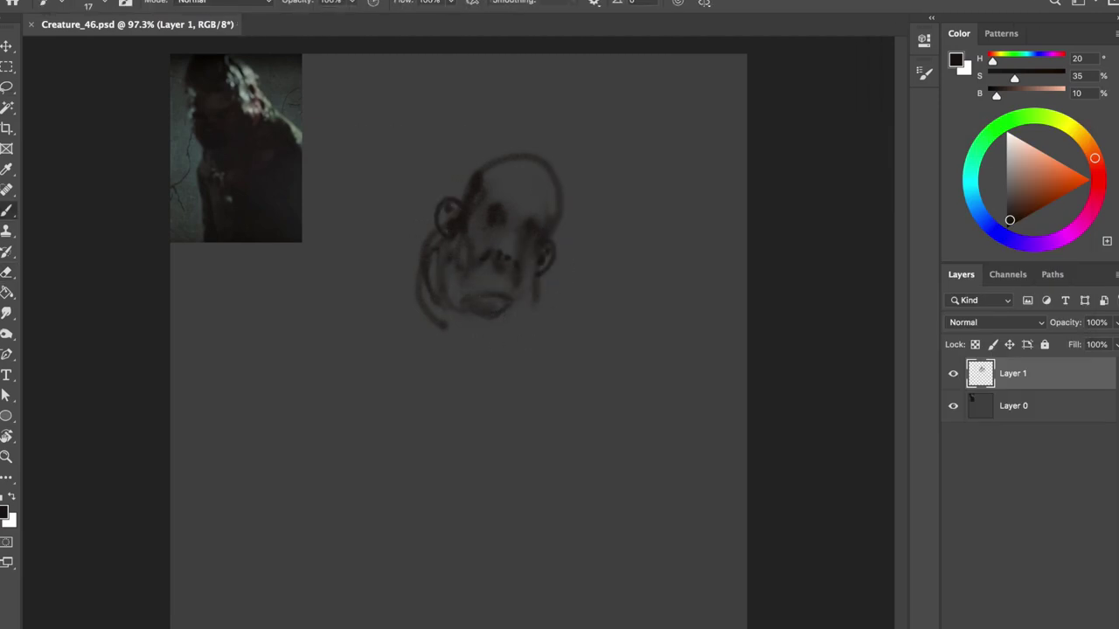
key(ctrl+z)
key(ctrl+z)
key(ctrl+z)
Draw the shoulder and arm reaching down-left, ending in a fist with finger lines
drag(525, 302, 502, 506)
drag(515, 304, 497, 421)
mouse_move(503, 377)
mouse_down()
mouse_move(472, 507)
mouse_move(273, 531)
mouse_up()
drag(503, 498, 310, 562)
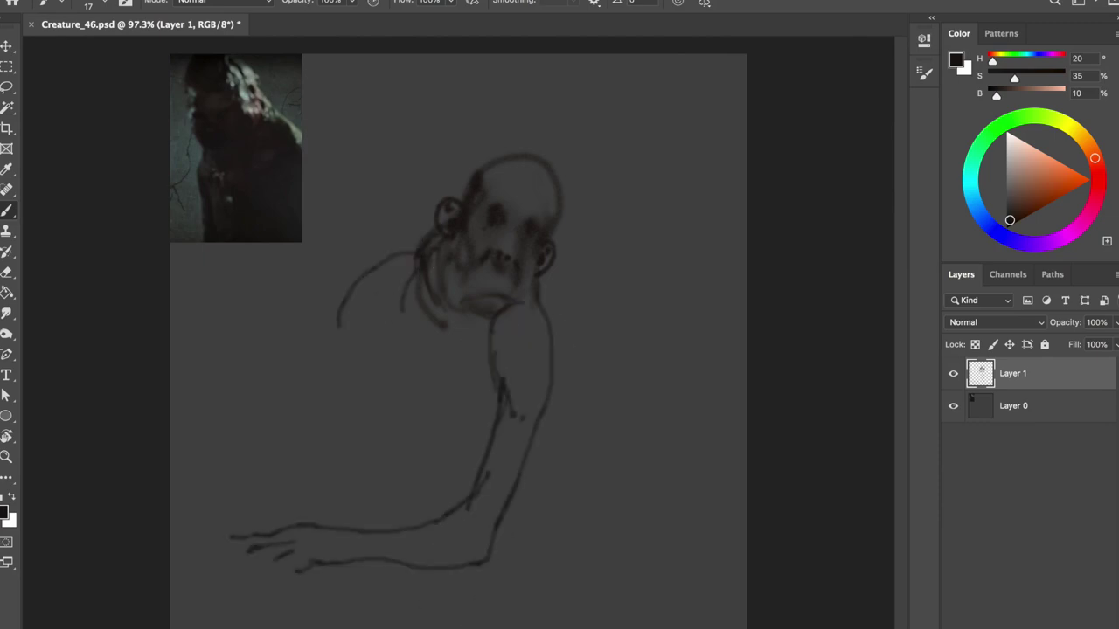
mouse_move(229, 545)
mouse_down()
mouse_move(236, 600)
mouse_move(229, 585)
mouse_up()
Sketch the shoulder, chest line and belly curve
key(e)
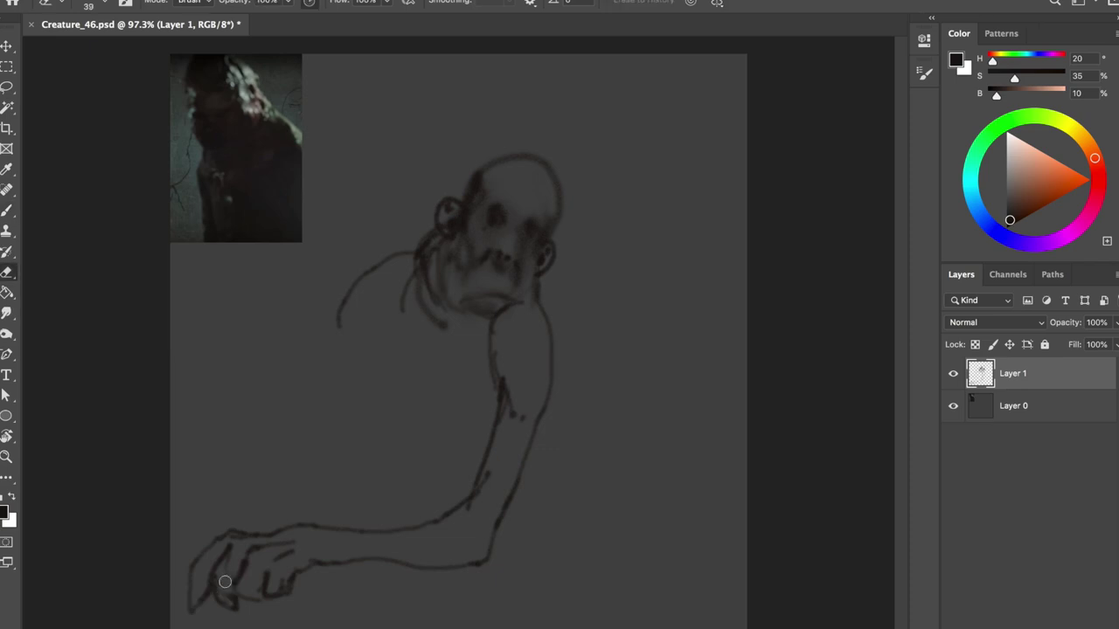
key(b)
drag(484, 377, 393, 404)
drag(339, 332, 402, 377)
drag(341, 350, 319, 520)
Flip the canvas to check proportions and discard a lower-right belly extension
key(ctrl+shift+h)
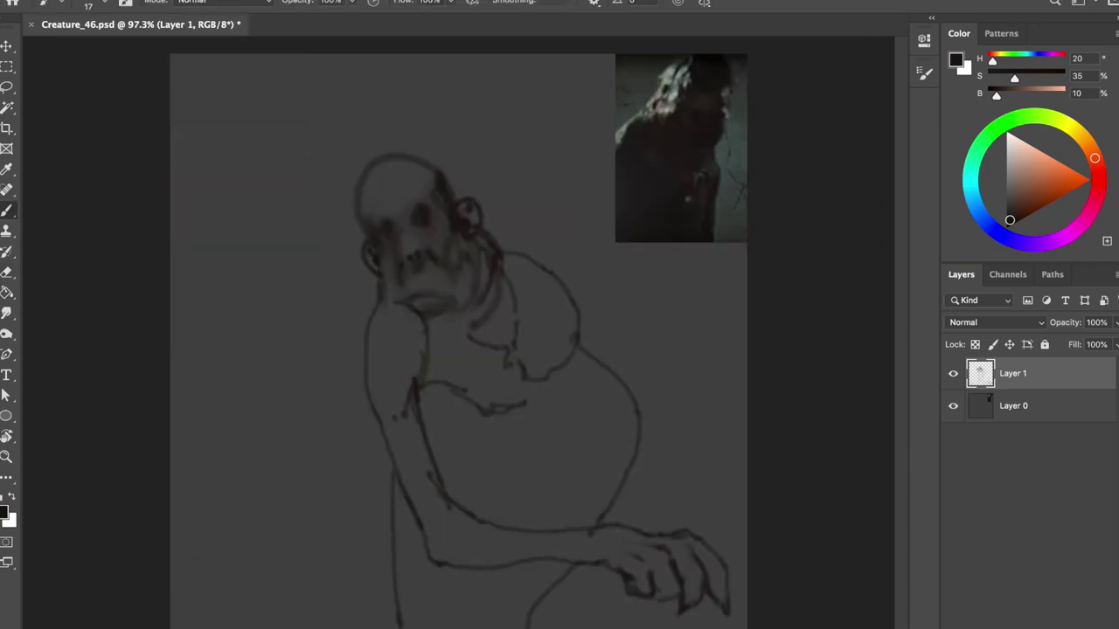
drag(636, 408, 669, 458)
key(ctrl+z)
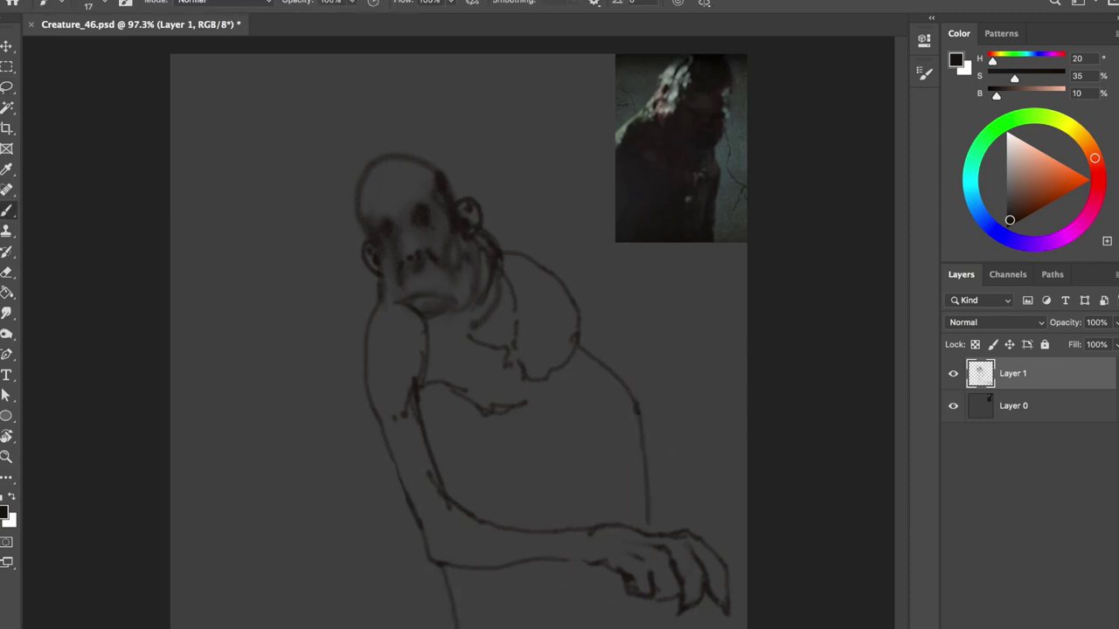
key(ctrl+shift+h)
Try a raised upper-left arm, undo it, and add body lines
drag(420, 570, 415, 627)
drag(327, 289, 249, 468)
key(ctrl+z)
drag(332, 262, 420, 234)
drag(339, 260, 223, 328)
drag(337, 303, 255, 347)
Erase most of the raised-arm strokes after a mirrored check
key(ctrl+shift+h)
key(ctrl+shift+h)
key(e)
drag(327, 317, 402, 350)
key(b)
Add strokes on the neck and shoulder, checking them in the mirrored view
drag(507, 318, 520, 393)
drag(466, 329, 515, 320)
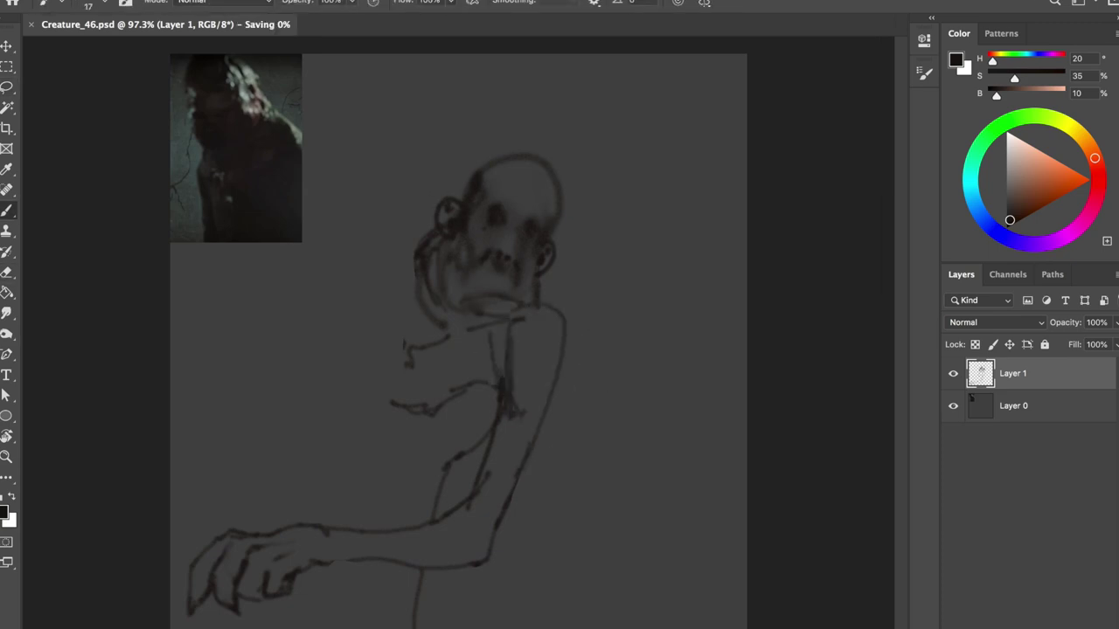
key(ctrl+shift+h)
drag(402, 371, 411, 550)
key(ctrl+shift+h)
Redraw the arm's right outline to the elbow and the body's left outline from the head
key(ctrl+z)
drag(564, 337, 485, 564)
key(ctrl+shift+h)
key(ctrl+z)
key(ctrl+shift+h)
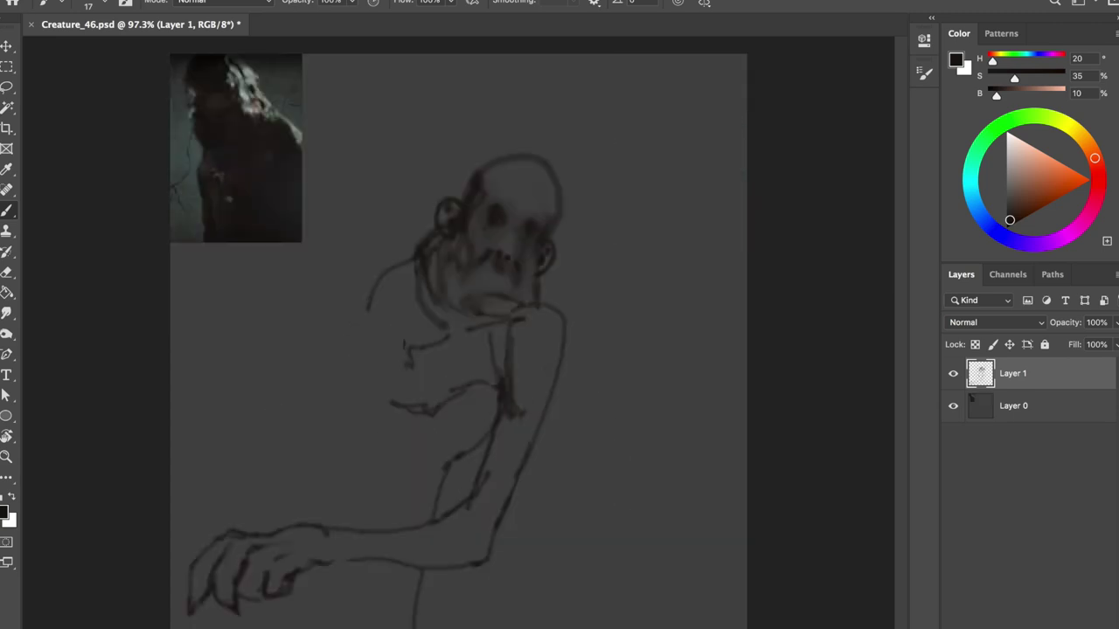
drag(412, 260, 284, 444)
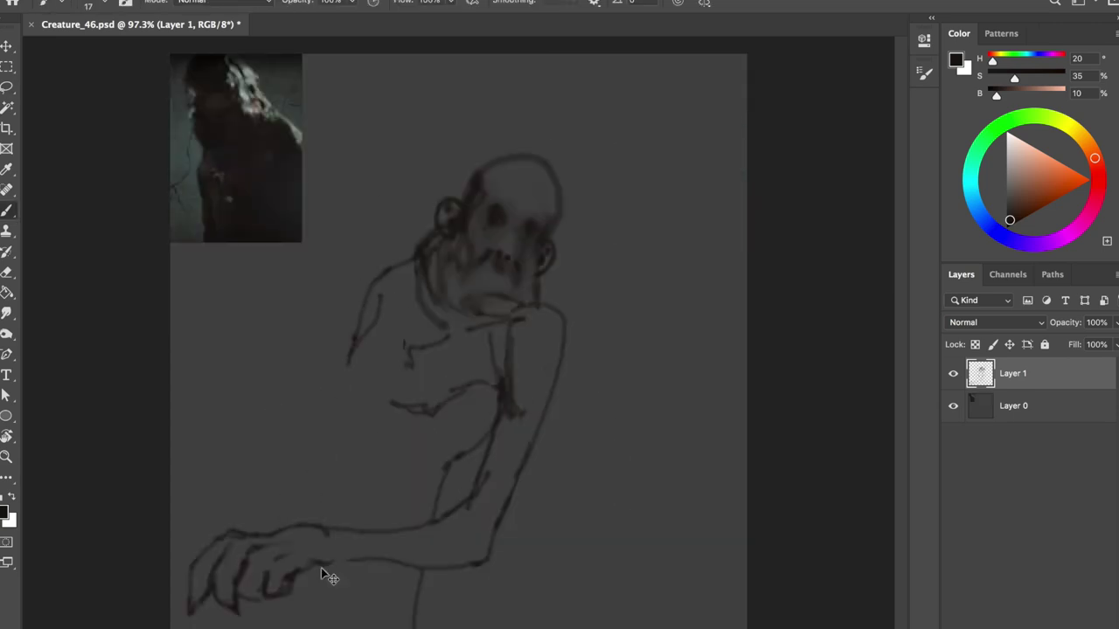
key(ctrl+shift+h)
Refine the sketch with mirrored checks and add strokes near the left shoulder
key(e)
key(b)
key(ctrl+shift+h)
key(ctrl+shift+h)
drag(552, 242, 464, 174)
key(ctrl+z)
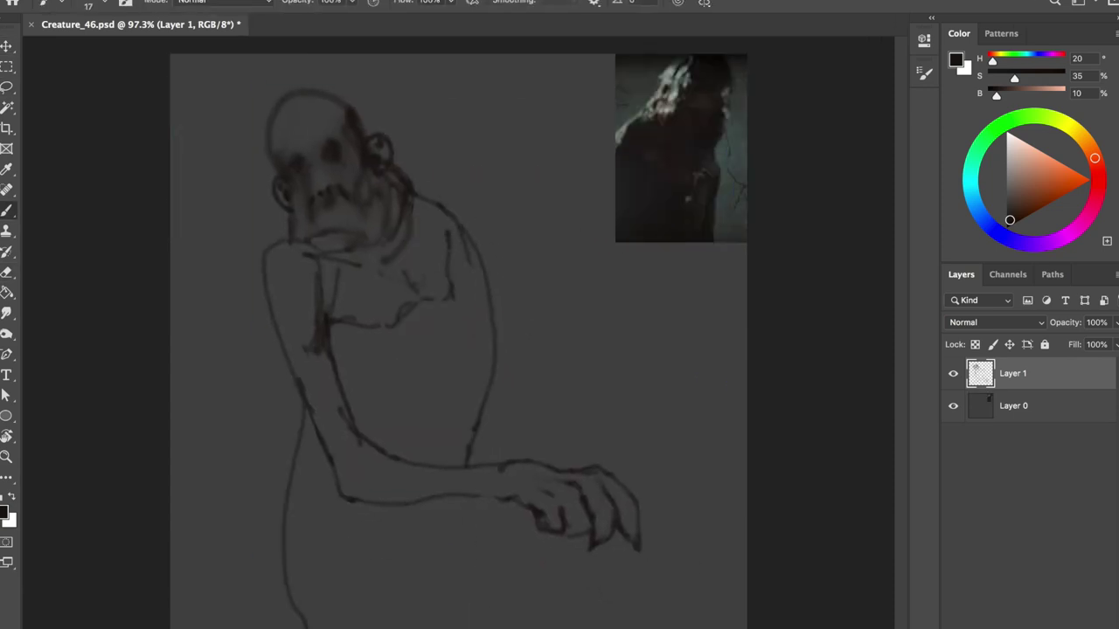
key(ctrl+shift+h)
drag(434, 229, 348, 317)
drag(428, 283, 375, 330)
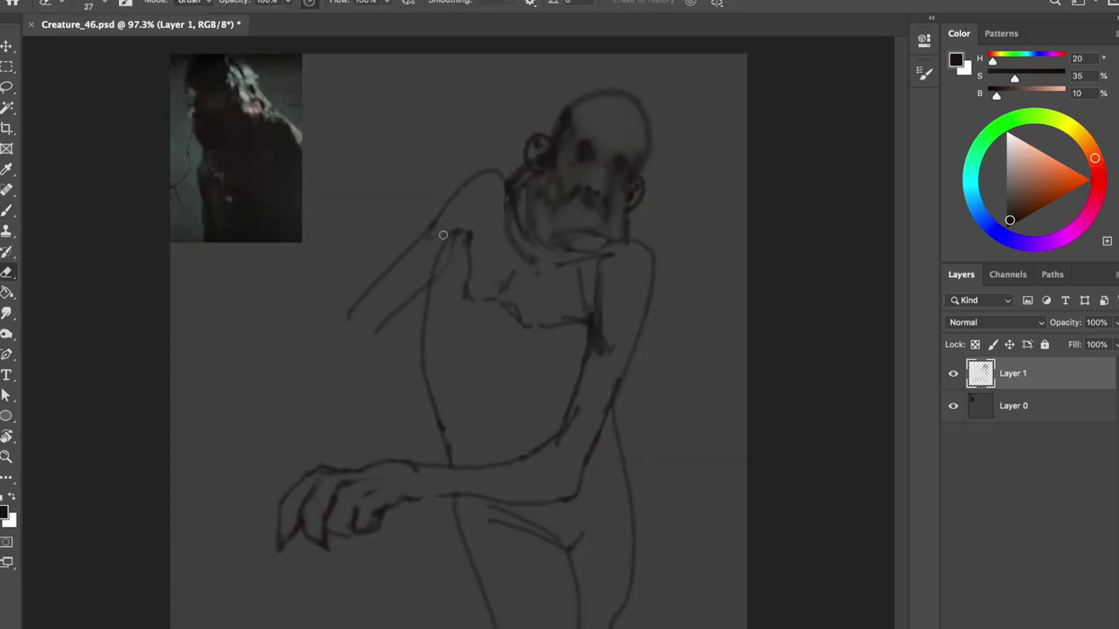
Try a freehand Lasso selection of the forearm, then deselect and check mirrored
drag(365, 292, 262, 449)
key(ctrl+z)
key(l)
drag(588, 334, 578, 384)
key(ctrl+shift+h)
key(ctrl+d)
key(b)
key(ctrl+shift+h)
Draw a wing-like curve sweeping from the shoulder downward with spikes at its tip
key(ctrl+shift+h)
drag(474, 312, 419, 312)
drag(511, 302, 664, 437)
drag(481, 323, 703, 612)
drag(602, 348, 709, 367)
drag(547, 325, 585, 359)
Add a curved line inside the wing and a forearm stroke, then save the document
key(ctrl+shift+h)
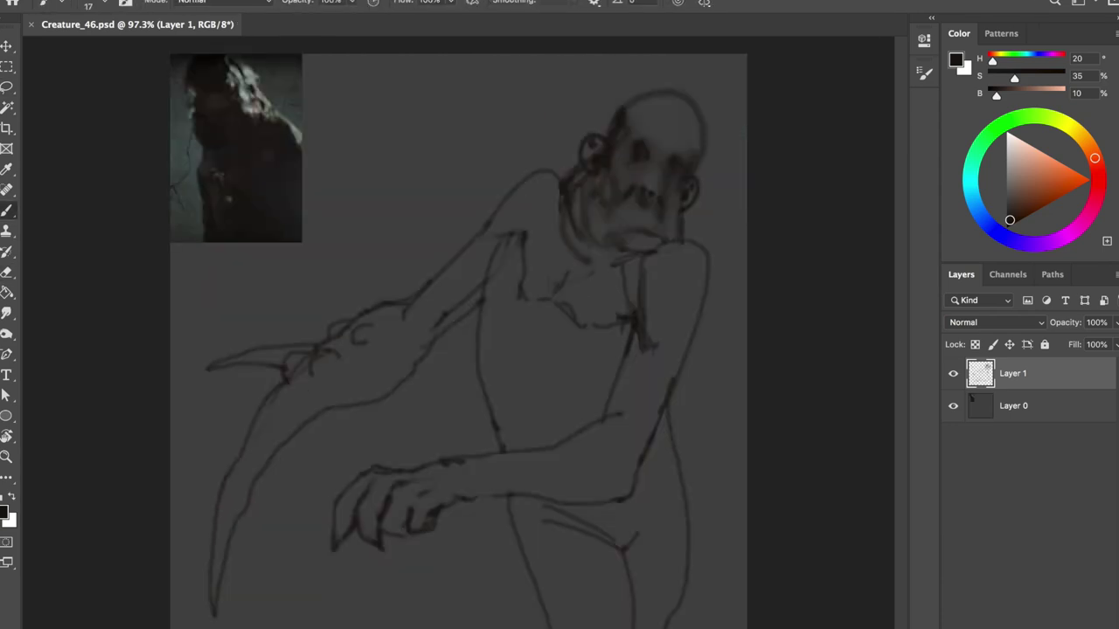
drag(336, 406, 264, 506)
drag(612, 458, 505, 476)
key(ctrl+shift+h)
key(ctrl+s)
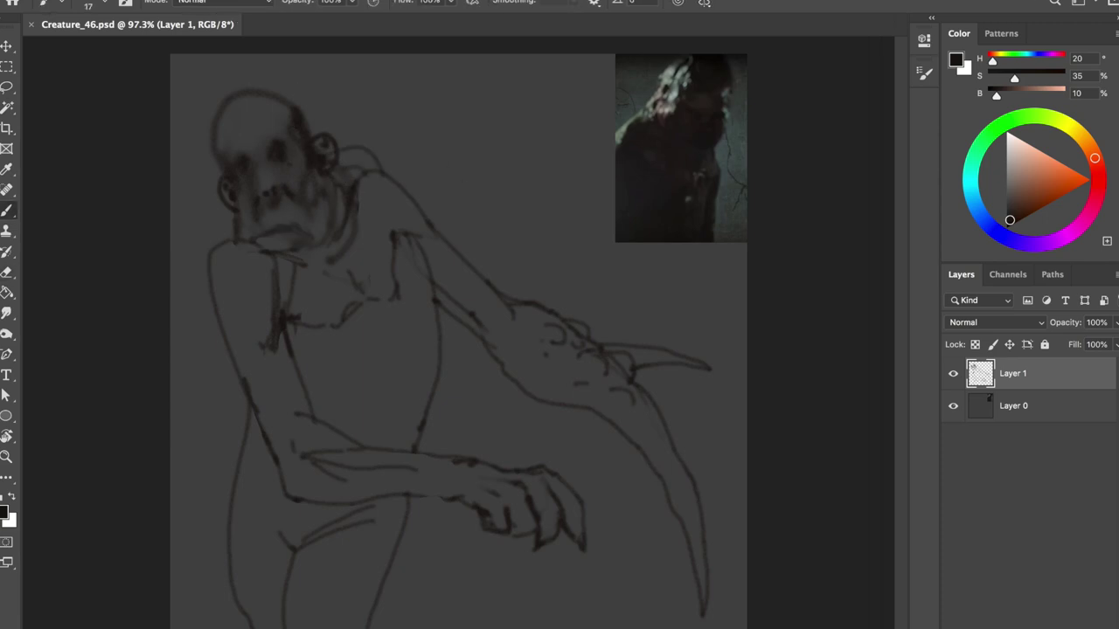
key(ctrl+s)
Lasso the arm, copy it to a new layer, and try rotating it before cancelling
key(ctrl+shift+h)
key(ctrl+shift+h)
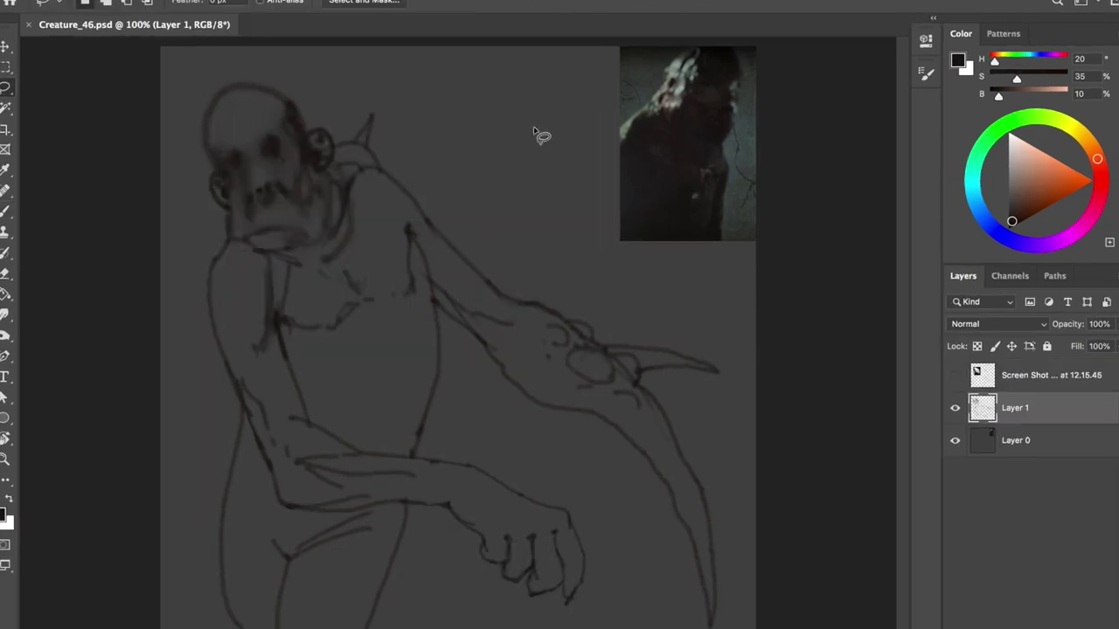
drag(562, 244, 444, 219)
key(ctrl+j)
key(ctrl+t)
mouse_move(457, 266)
mouse_down()
mouse_move(526, 212)
mouse_move(495, 221)
mouse_up()
key(Escape)
Duplicate the arm layer, rotate the copy, and create a new empty layer
key(v)
key(ctrl+j)
key(ctrl+t)
drag(616, 320, 512, 250)
key(ctrl+shift+n)
Draw a curved stroke above the shoulder, shift it up-left, and merge it into Layer 1
key(b)
drag(420, 208, 708, 311)
drag(562, 254, 531, 196)
key(ctrl+e)
key(ctrl+e)
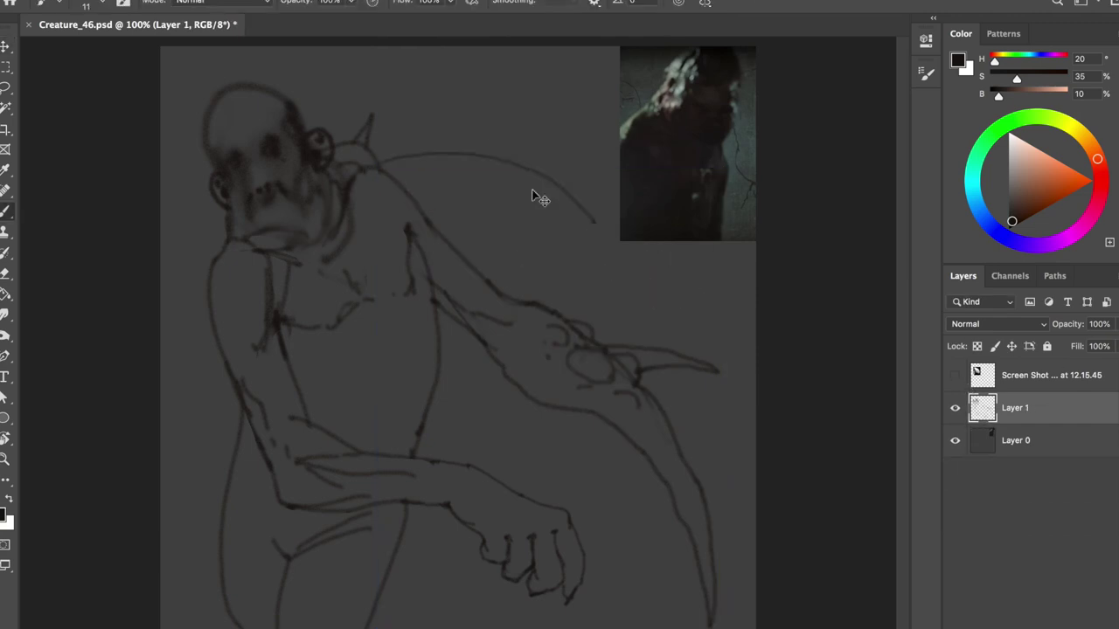
Copy the arm onto a new layer and rotate it up toward horizontal
key(ctrl+shift+h)
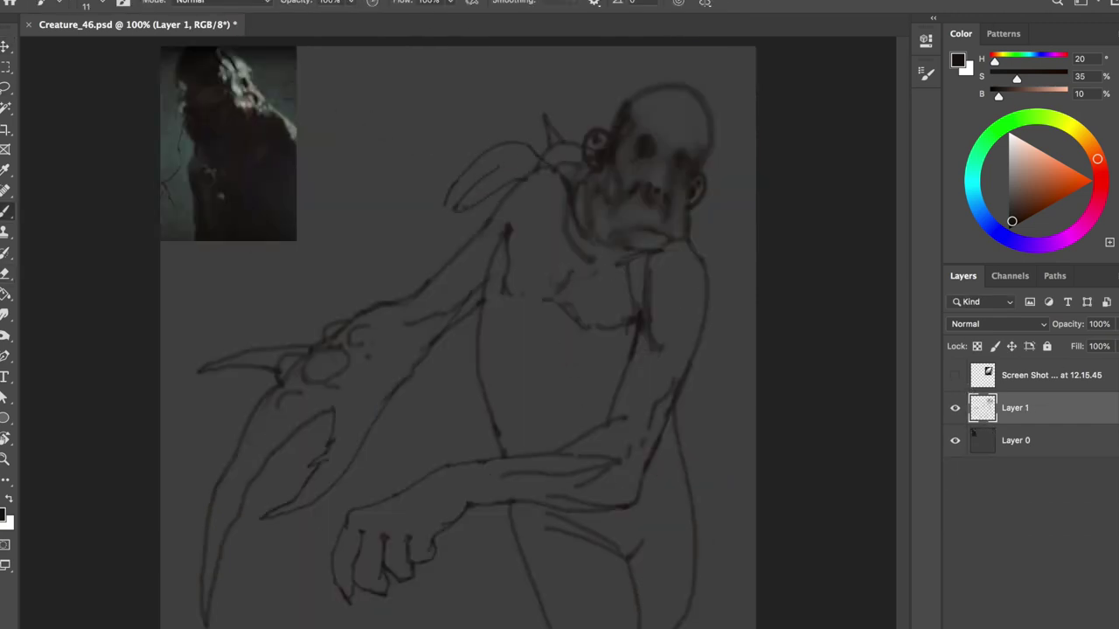
key(ctrl+shift+h)
key(ctrl+t)
key(Return)
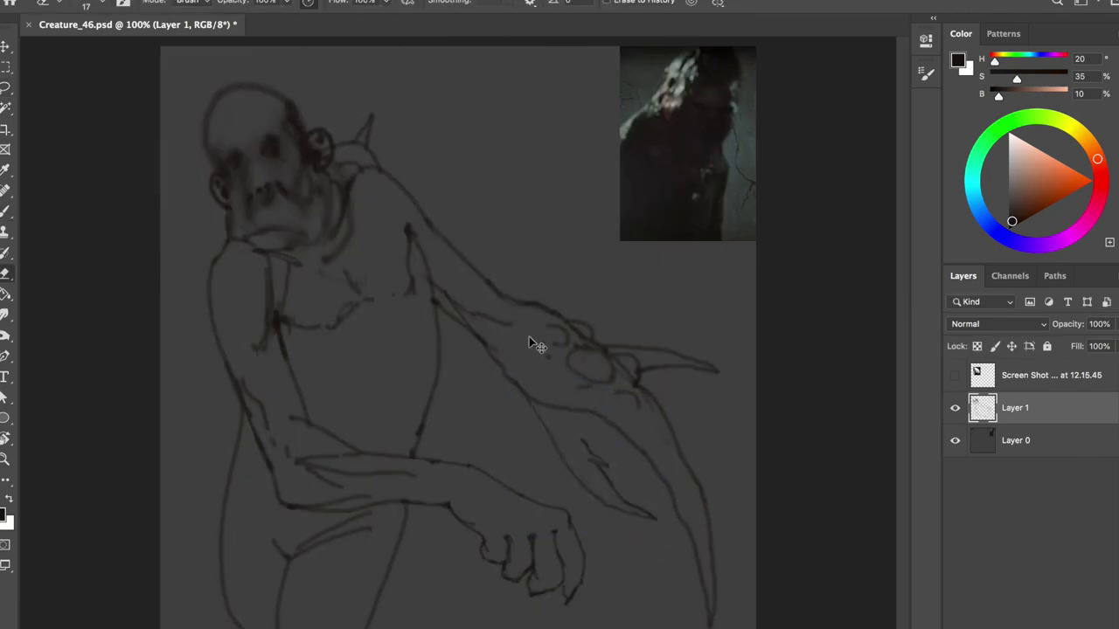
key(v)
key(l)
drag(361, 150, 487, 182)
key(ctrl+j)
Rotate the arm copy further up to horizontal and clear a small stray selection
key(ctrl+t)
drag(603, 236, 542, 175)
key(Return)
drag(422, 225, 416, 218)
key(b)
key(ctrl+d)
Rotate the arm copy downward and add a short stroke on the torso
key(ctrl+shift+h)
key(ctrl+shift+h)
key(ctrl+t)
drag(462, 167, 570, 294)
key(Return)
mouse_move(342, 337)
mouse_down()
mouse_move(403, 344)
mouse_move(525, 412)
mouse_up()
key(ctrl+shift+h)
key(ctrl+shift+h)
Merge the arm copy into Layer 1 and erase stray lines near the shoulder
key(e)
key(ctrl+e)
drag(389, 258, 417, 281)
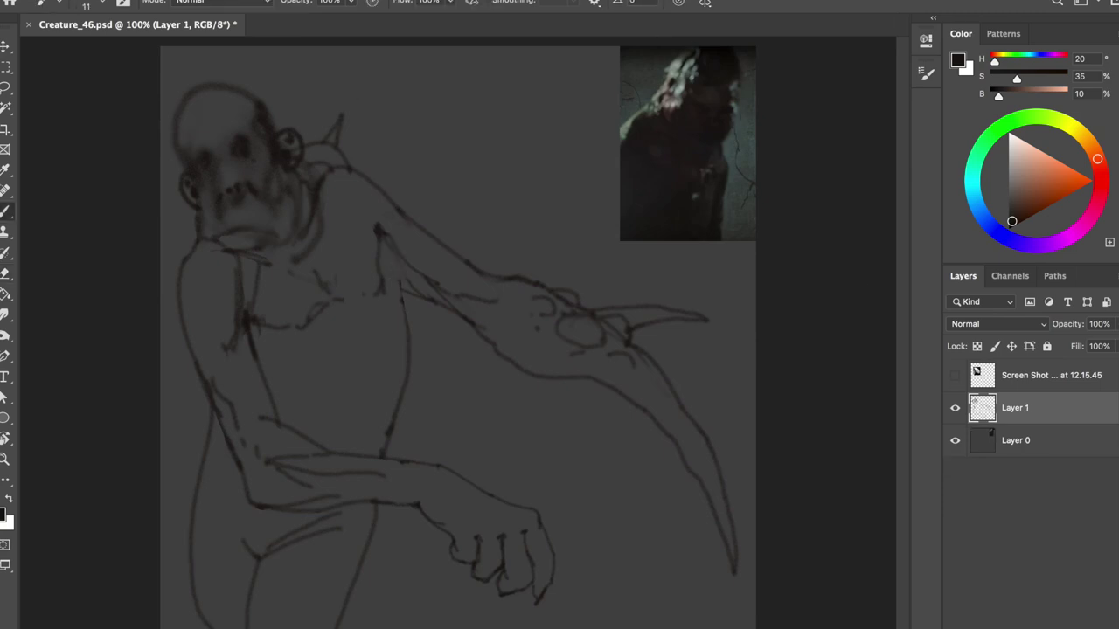
key(b)
Erase the fin-like stroke behind the head and draw spiky strokes behind the neck
key(ctrl+shift+h)
key(e)
drag(550, 187, 455, 218)
key(b)
drag(496, 131, 533, 171)
drag(515, 185, 524, 194)
Mirror the canvas to check the sketch, adding a small lower stroke and clearing the selection
key(ctrl+shift+h)
key(ctrl+shift+h)
key(ctrl+shift+h)
key(ctrl+shift+h)
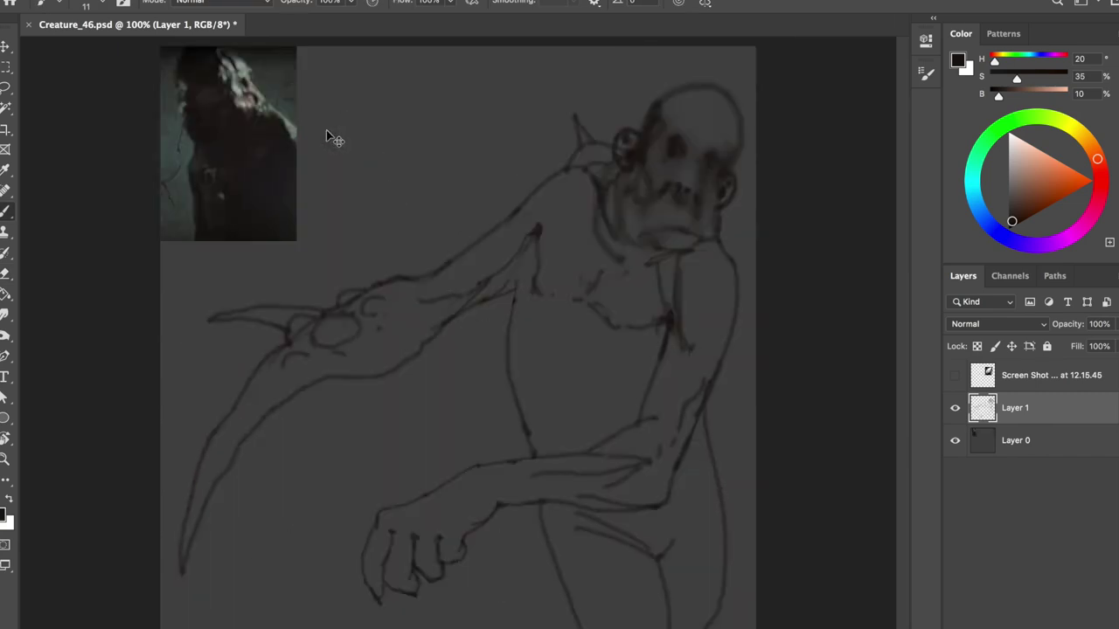
key(ctrl+shift+h)
drag(472, 463, 487, 477)
key(ctrl+d)
key(ctrl+shift+h)
key(ctrl+shift+h)
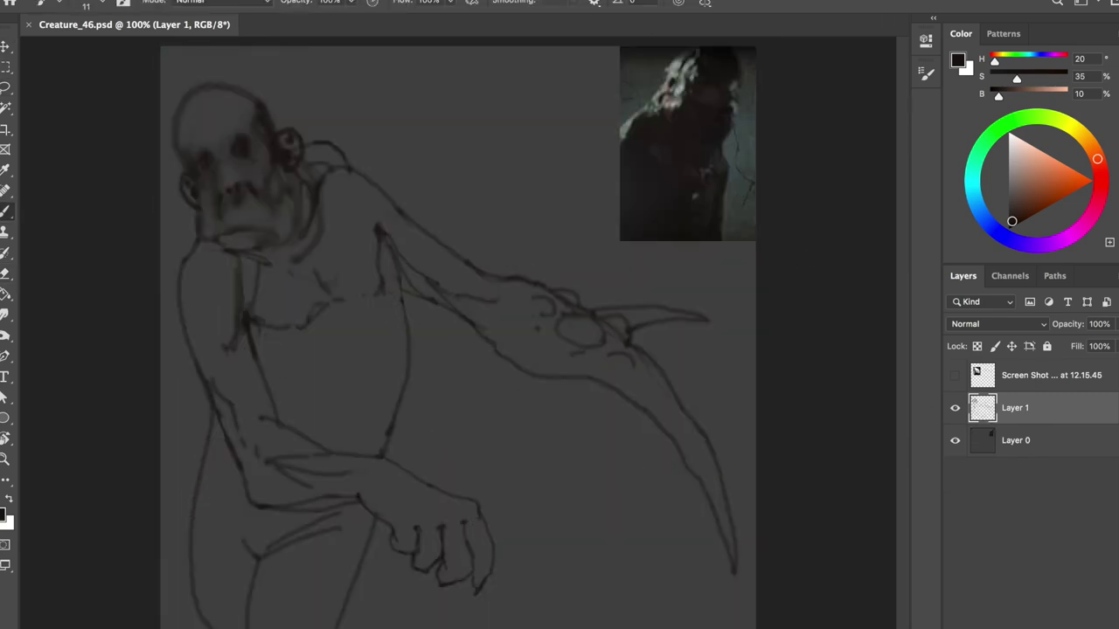
Draw a new lower wing line on a fresh layer and merge it into Layer 1
key(ctrl+shift+alt+n)
key(ctrl+shift+h)
Erase the stroke near the shoulder and undo the wing circle and inner wing lines
key(ctrl+shift+h)
drag(551, 384, 686, 577)
key(e)
key(ctrl+e)
key(ctrl+shift+h)
key(b)
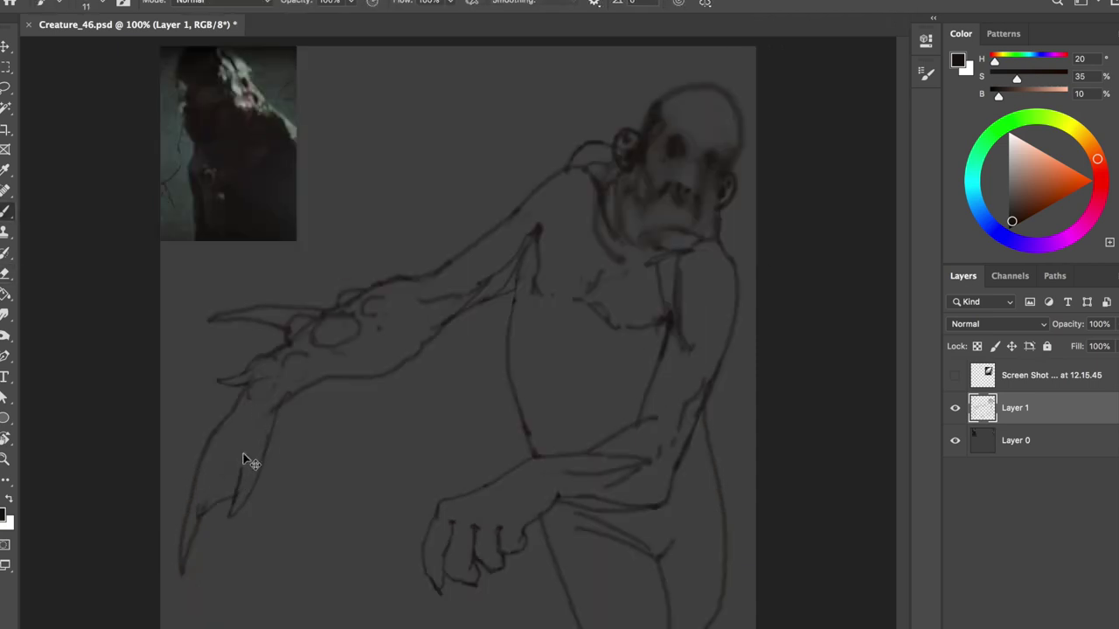
key(ctrl+shift+h)
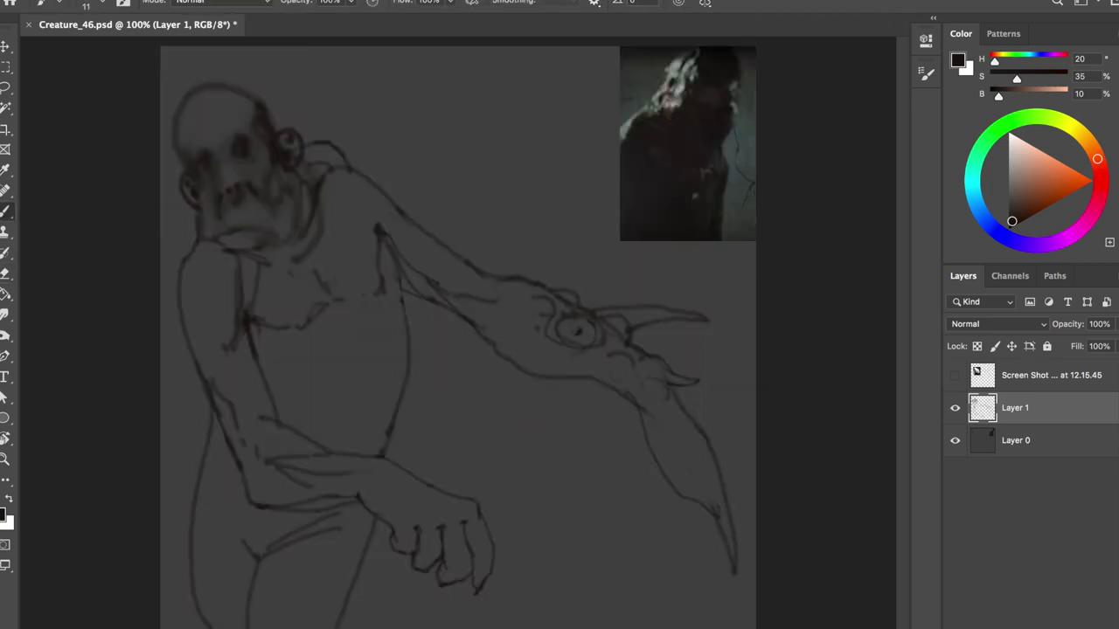
key(ctrl+z)
key(ctrl+z)
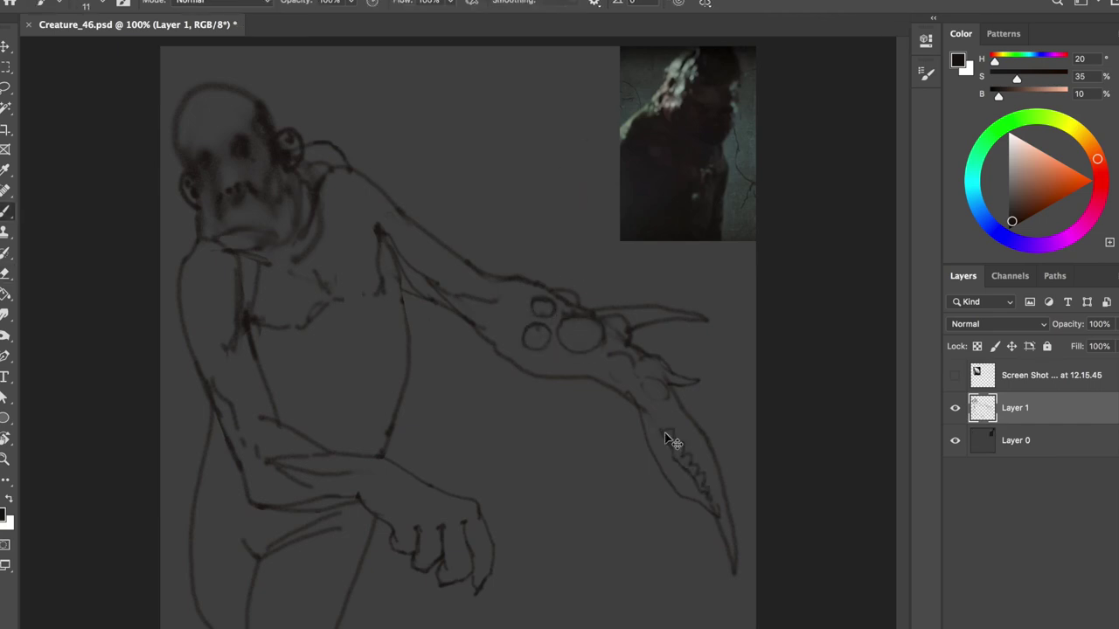
key(ctrl+shift+h)
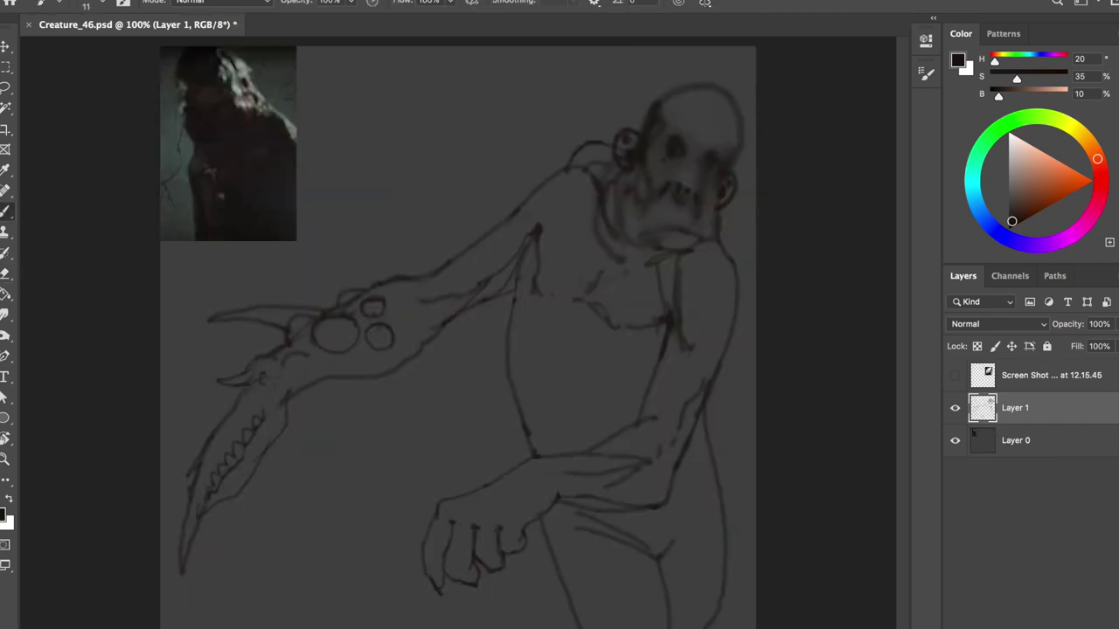
key(ctrl+shift+h)
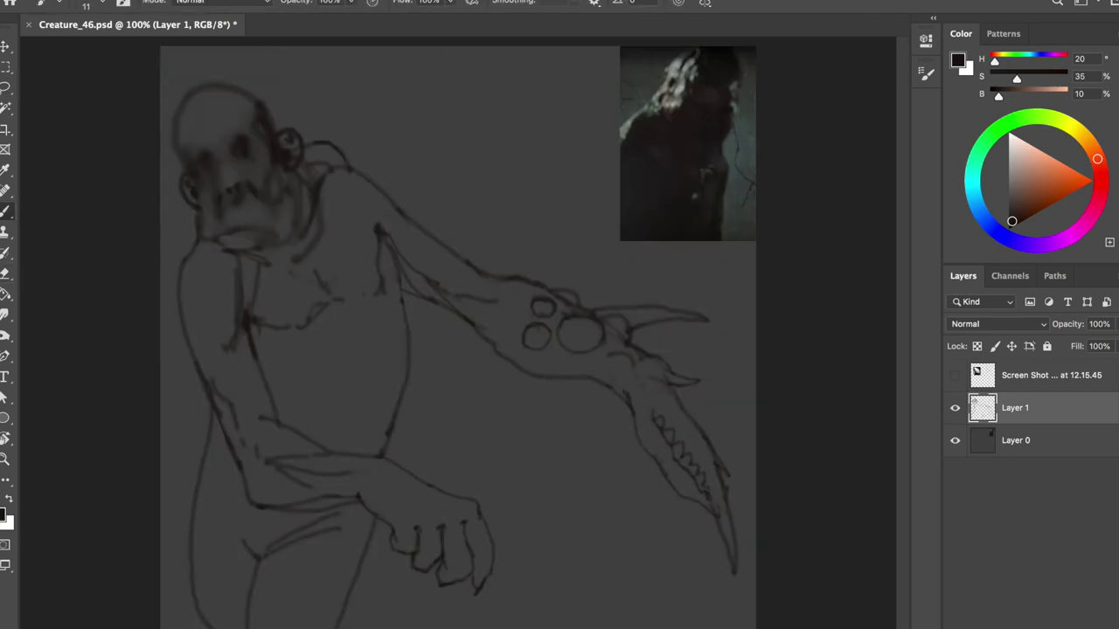
Undo part of the lower claw edge, then sketch and discard a toothed dome behind the head
key(ctrl+z)
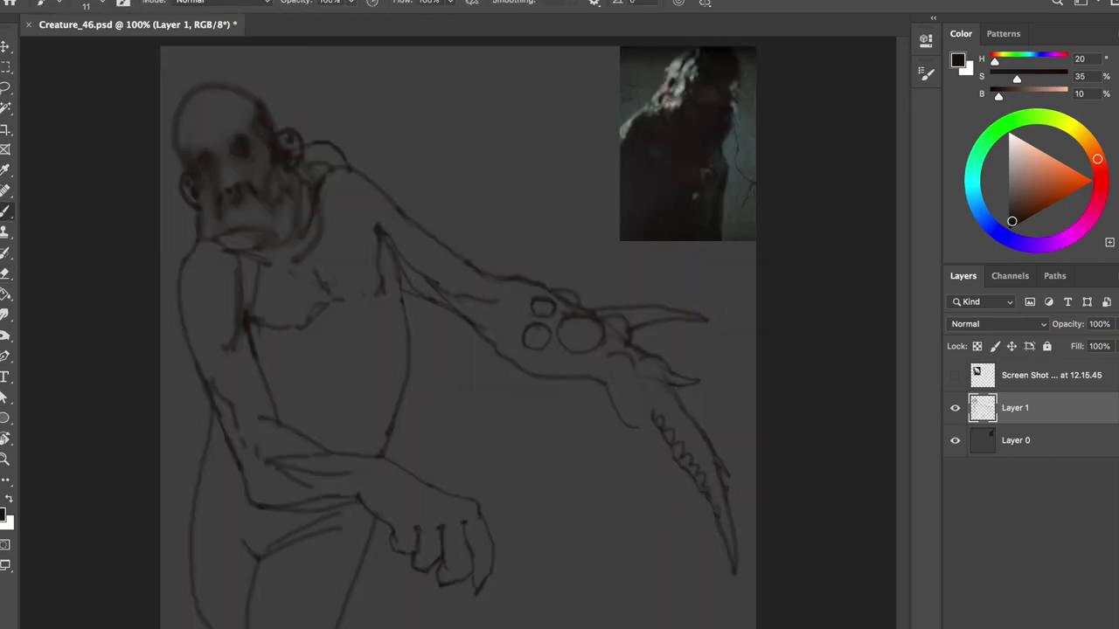
key(ctrl+shift+h)
key(ctrl+shift+h)
key(ctrl+shift+z)
drag(304, 142, 424, 223)
drag(346, 159, 409, 147)
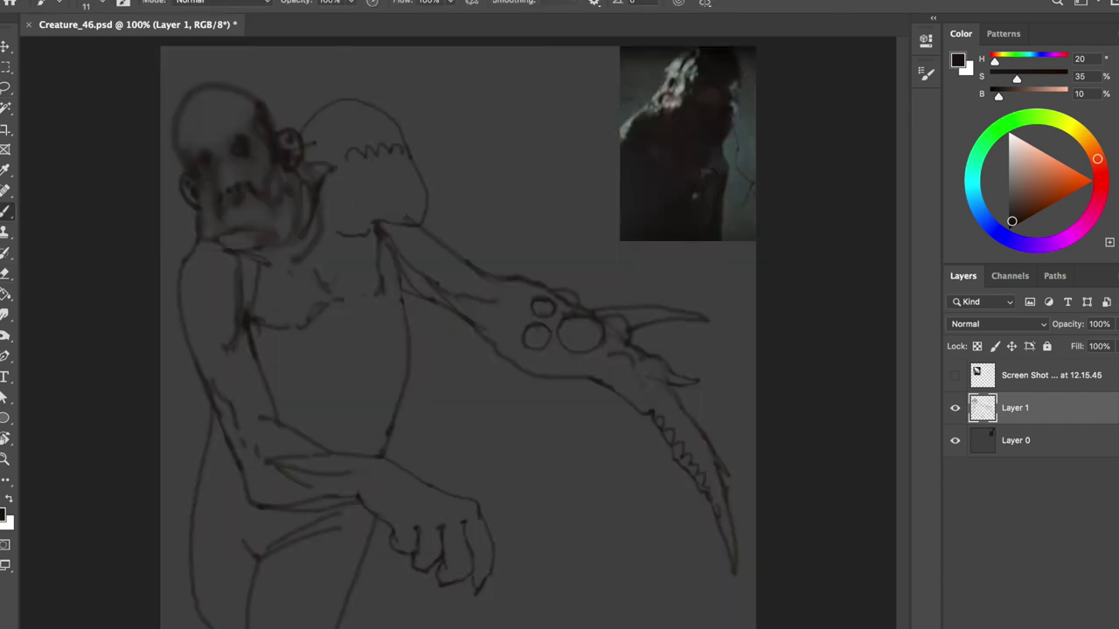
key(ctrl+z)
key(ctrl+z)
key(ctrl+z)
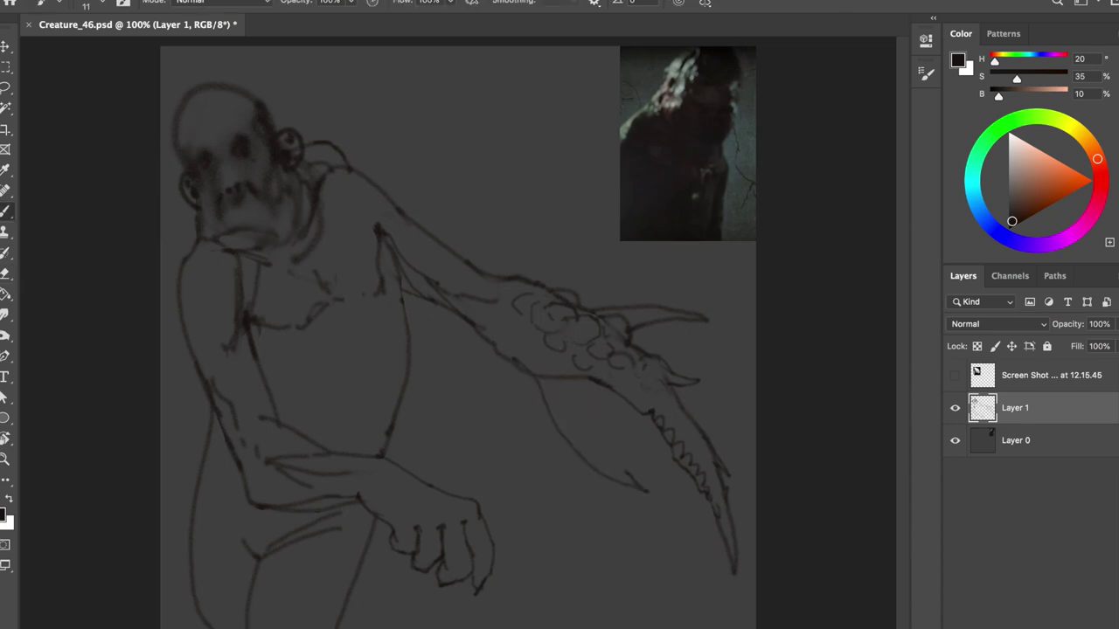
Paint dark eye dots along the bladed arm, check it mirrored, and save the document
click(644, 374)
click(658, 391)
key(h)
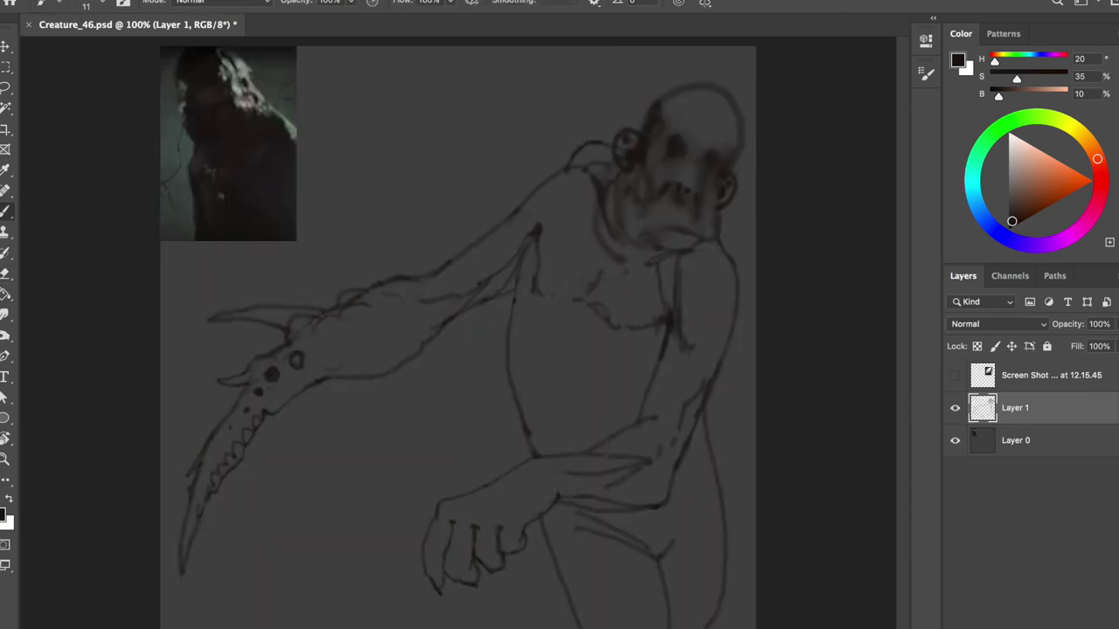
key(h)
key(h)
key(h)
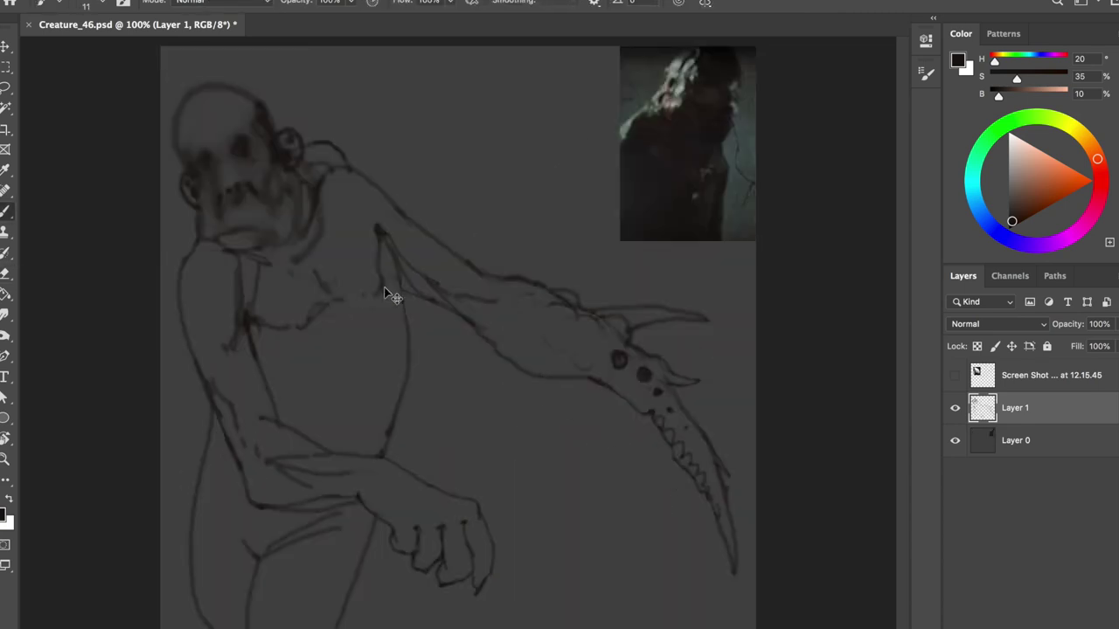
key(ctrl+s)
Strengthen the shoulder and upper and lower arm contours, then Magic-Wand select the creature's silhouette
drag(388, 210, 397, 236)
drag(486, 262, 559, 288)
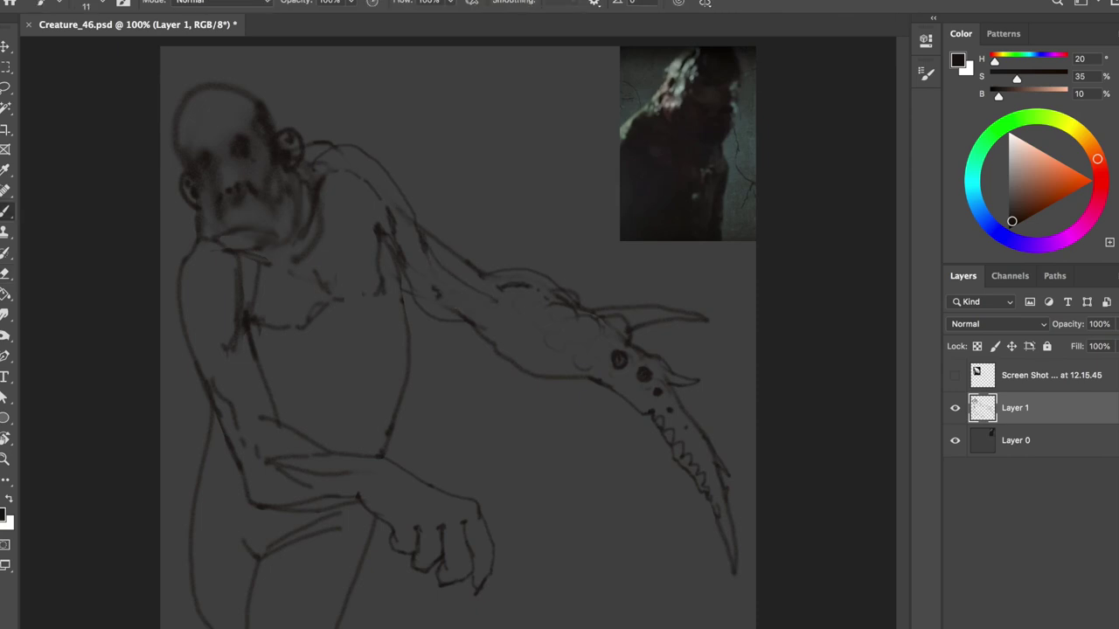
drag(507, 346, 558, 358)
drag(446, 269, 510, 311)
drag(329, 206, 355, 178)
key(ctrl+shift+h)
drag(504, 226, 412, 258)
key(ctrl+shift+h)
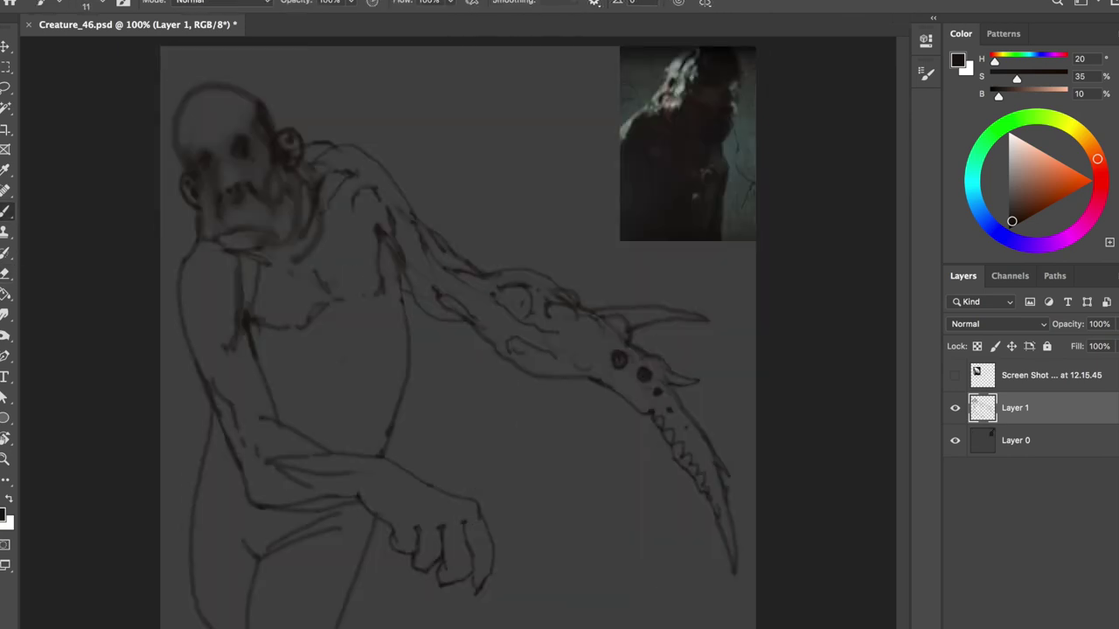
key(w)
click(492, 170)
Fill the selected silhouette with the dark colour on a new Layer 2 and deselect
key(ctrl+shift+n)
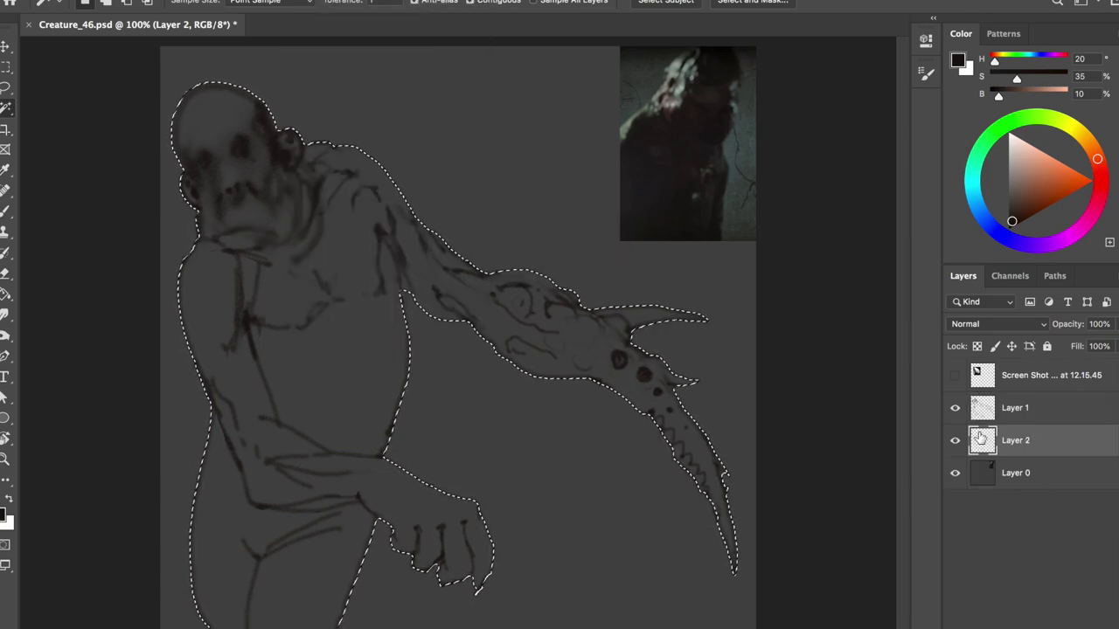
key(Return)
key(alt+BackSpace)
key(ctrl+d)
Add clipped layers above the silhouette for lighting, including ones named Rim and COl
key(ctrl+shift+n)
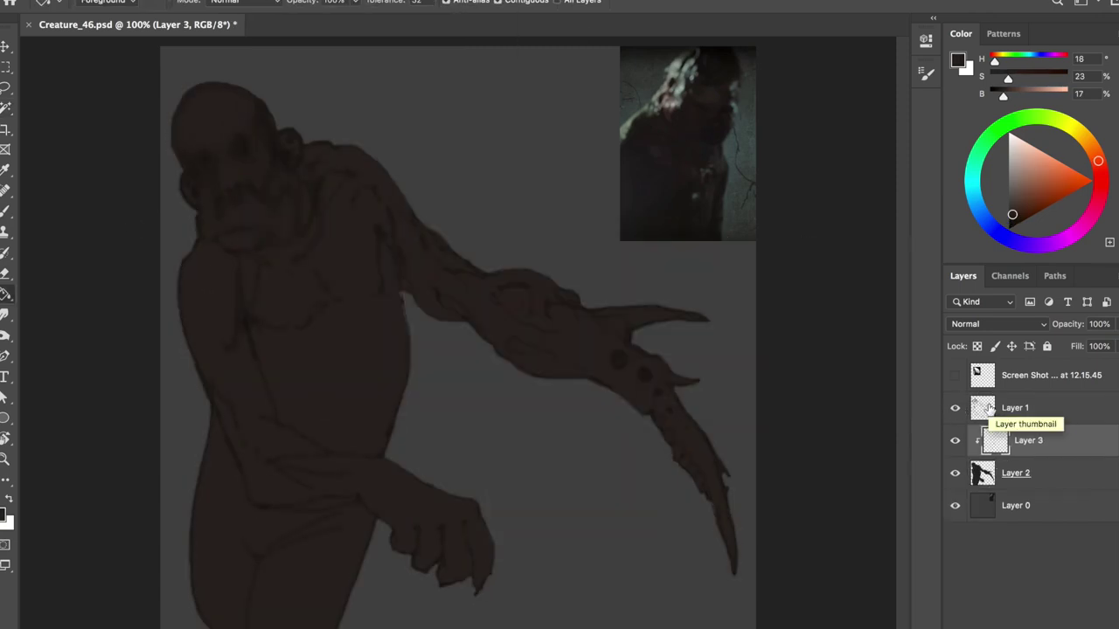
key(ctrl+shift+n)
text(Rim)
key(Return)
key(ctrl+shift+n)
text(COl)
key(Return)
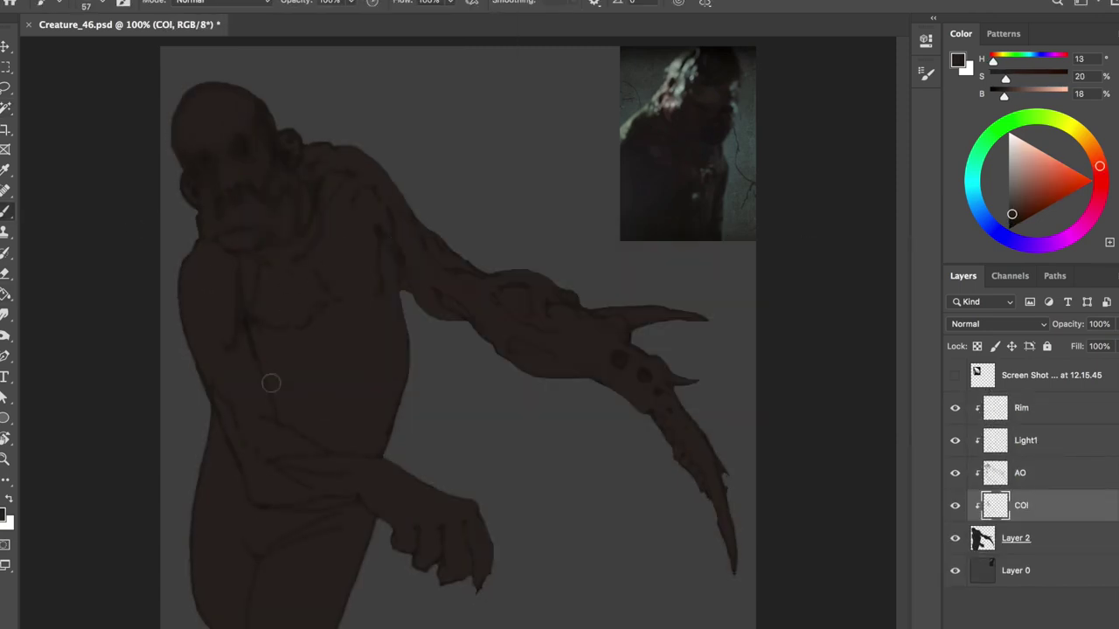
Add a new layer above Layer 0 and paint-bucket the background with a sampled dark gray
key(alt+bracketright)
key(alt+bracketright)
key(alt+comma)
alt+click(459, 170)
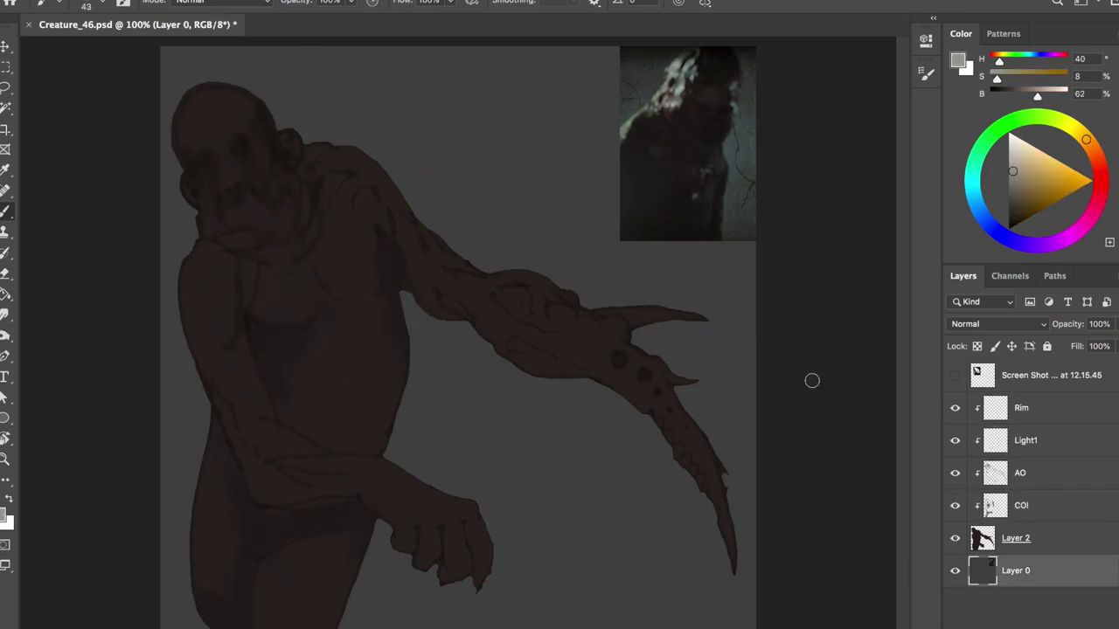
key(ctrl+alt+shift+n)
key(g)
click(577, 336)
On Light1, paint pale highlights along the head, shoulder, arm, face and lower spike
key(alt+bracketright)
key(alt+bracketright)
key(alt+bracketright)
key(b)
drag(214, 85, 276, 127)
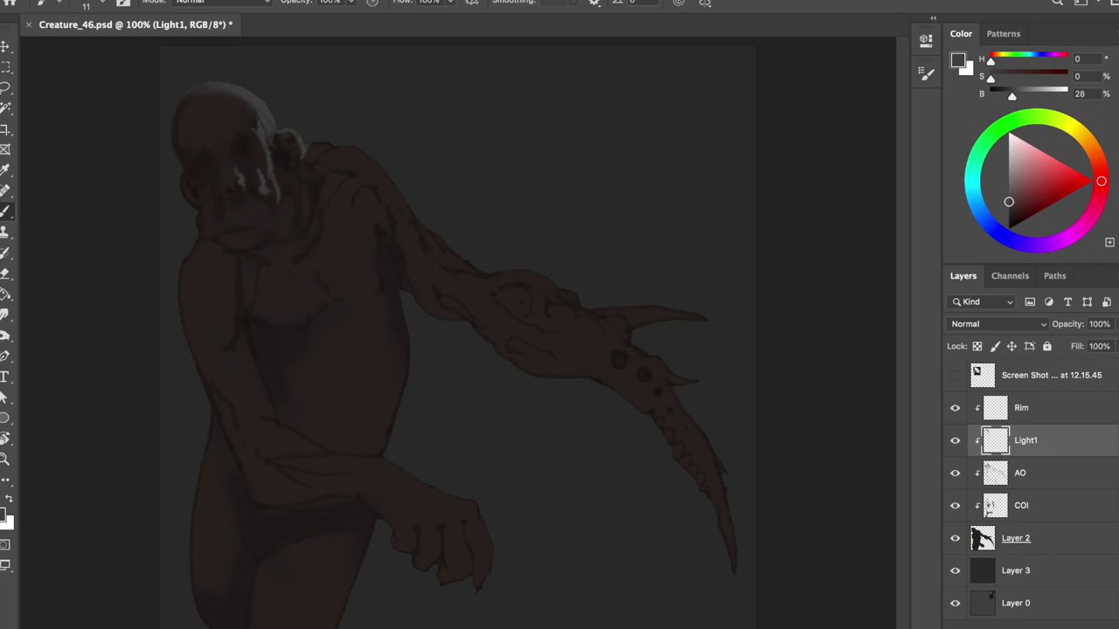
key(bracketright)
mouse_move(341, 171)
mouse_down()
mouse_move(551, 280)
mouse_move(546, 310)
mouse_up()
drag(288, 200, 297, 231)
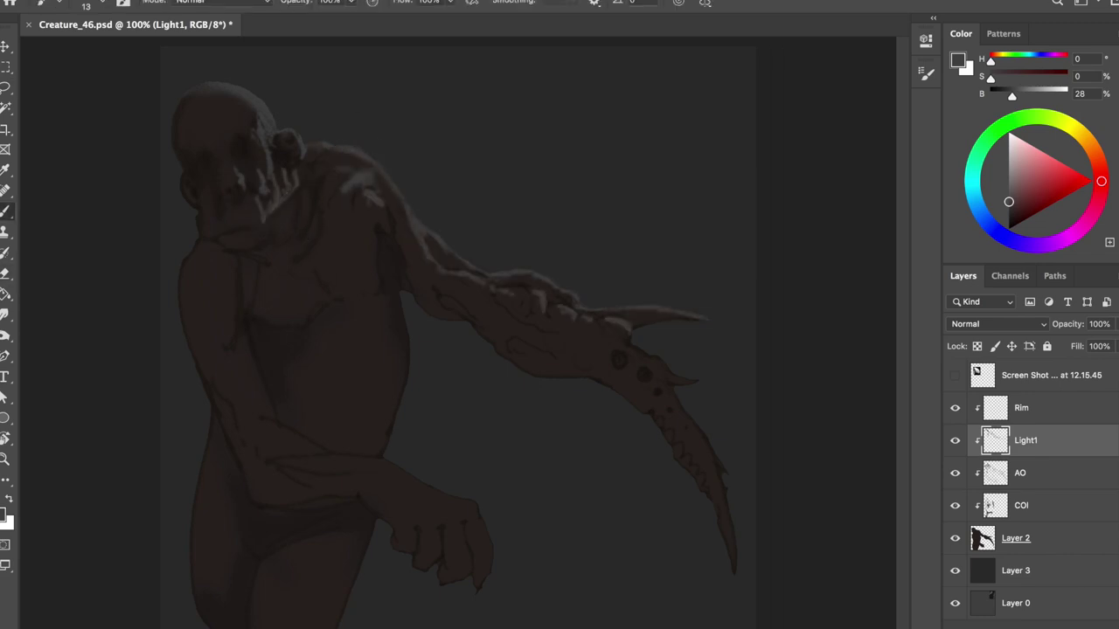
drag(634, 345, 726, 493)
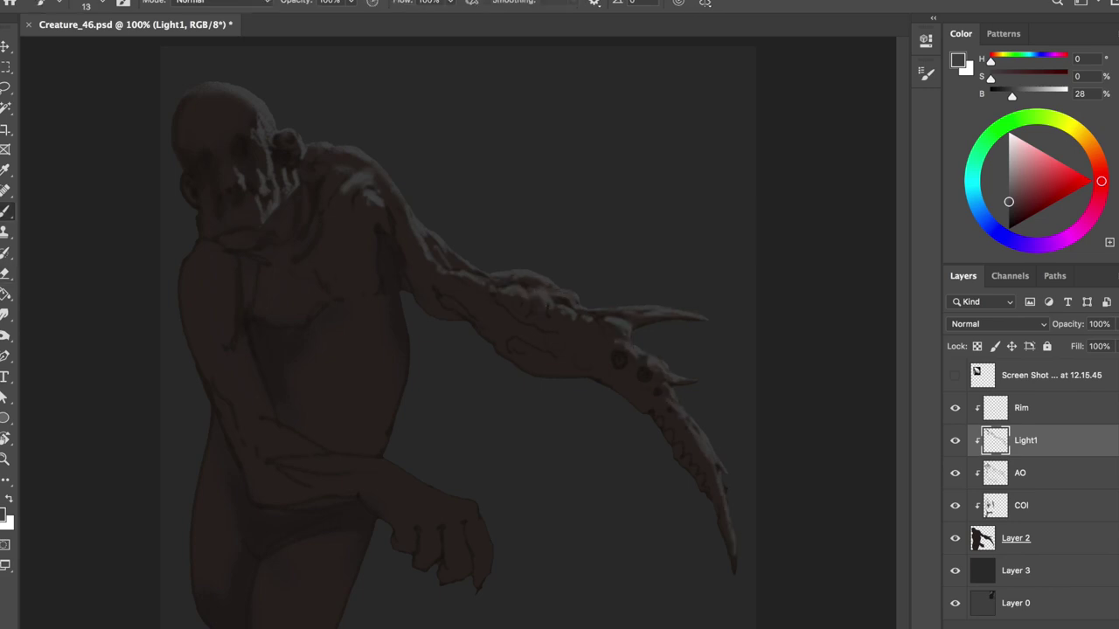
Mirror the canvas to check the lighting and erase to refine the highlights
key(ctrl+shift+h)
key(e)
key(b)
key(e)
key(b)
Paint faint teal rim light on the Rim layer, flipping the canvas and erasing to refine
key(ctrl+shift+h)
key(alt+bracketright)
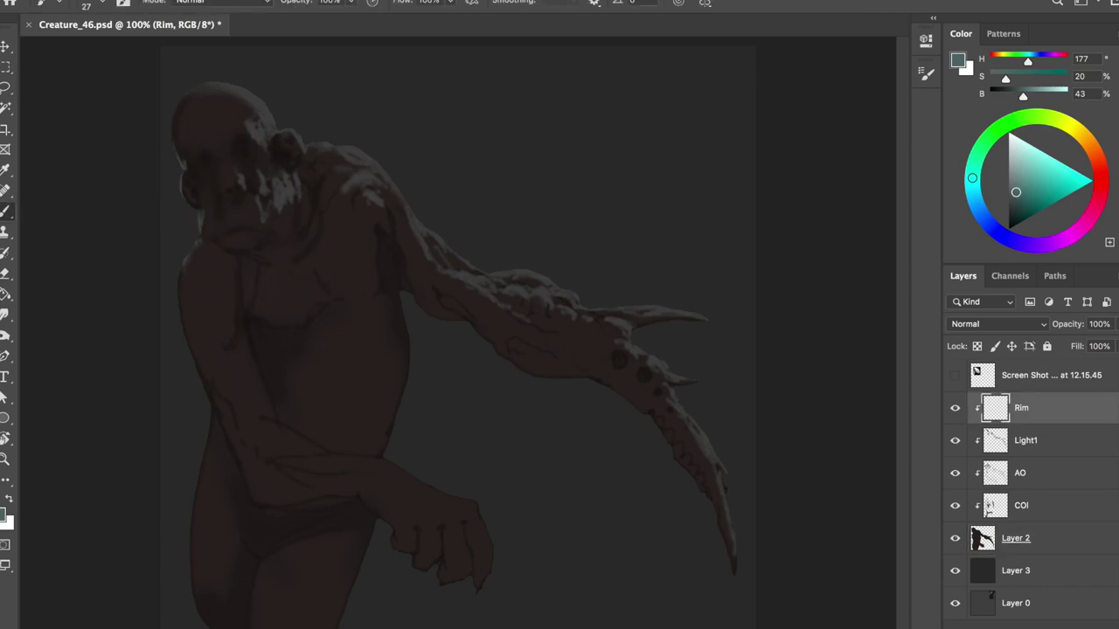
key(ctrl+shift+h)
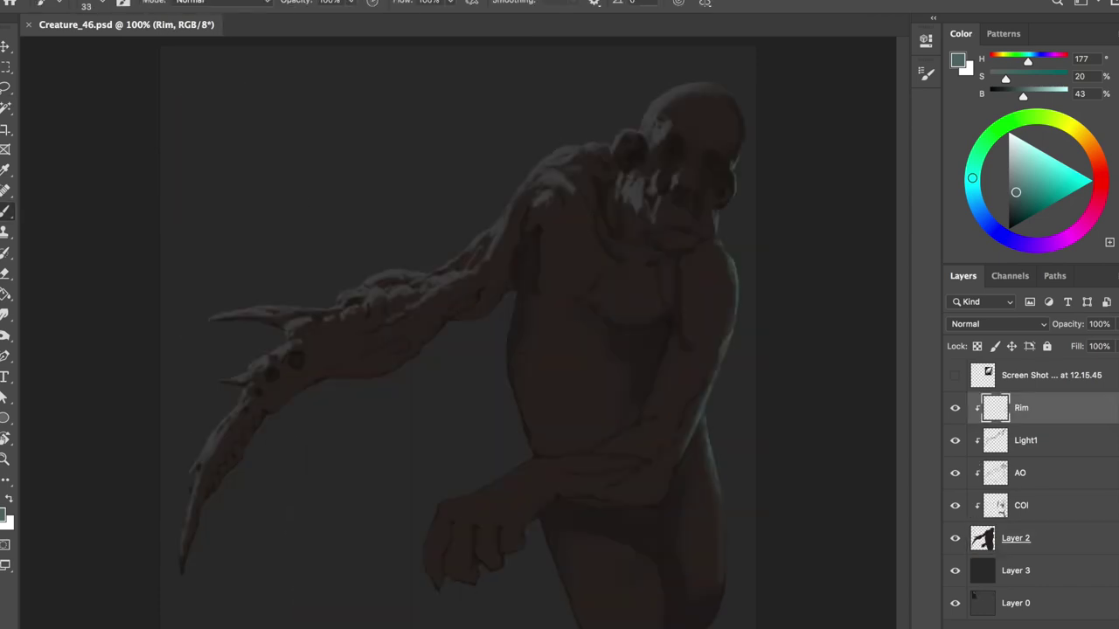
key(ctrl+shift+h)
key(e)
key(ctrl+shift+h)
key(ctrl+shift+h)
key(b)
key(ctrl+shift+h)
key(ctrl+shift+h)
key(ctrl+shift+h)
key(ctrl+shift+h)
key(ctrl+shift+h)
key(ctrl+shift+h)
key(e)
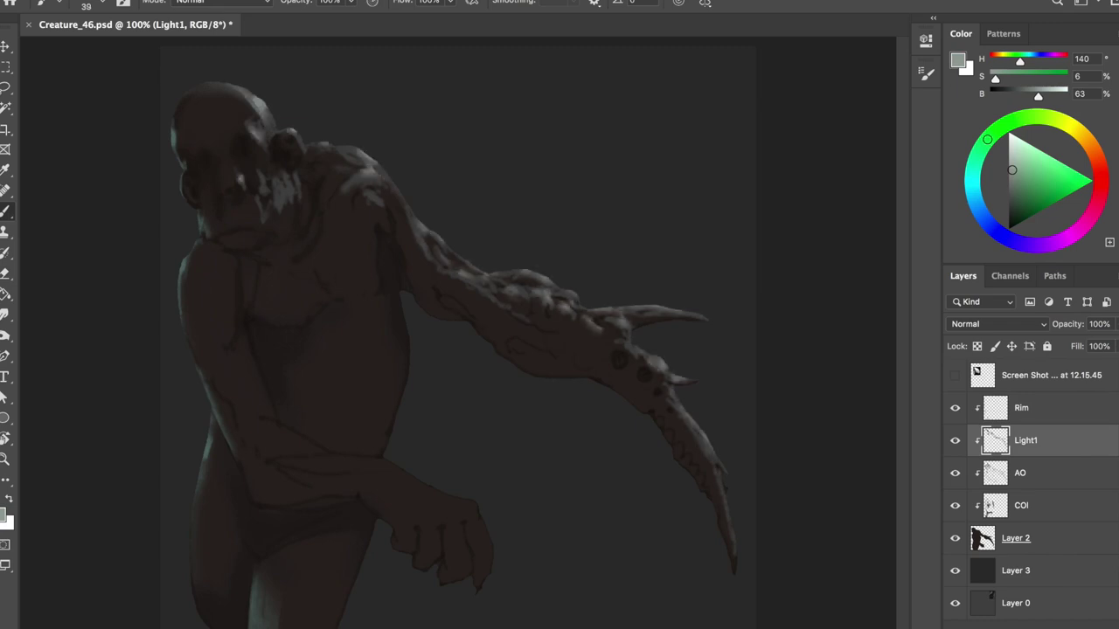
Save, then brighten the top of the creature's head with a light gray
key(ctrl+shift+h)
key(ctrl+s)
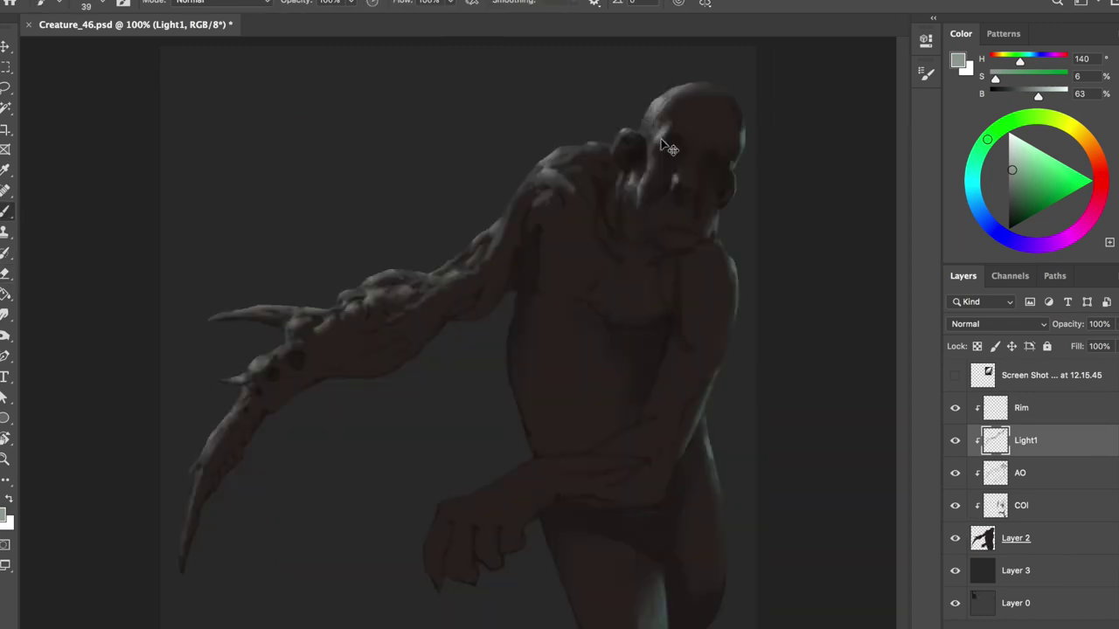
key(ctrl+shift+h)
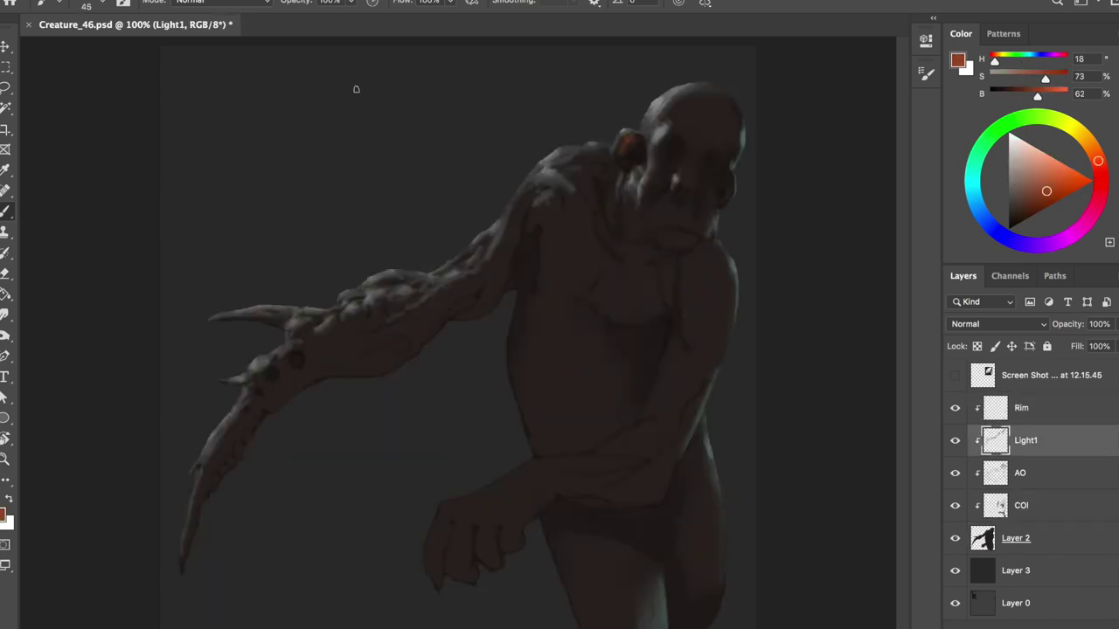
alt+click(657, 164)
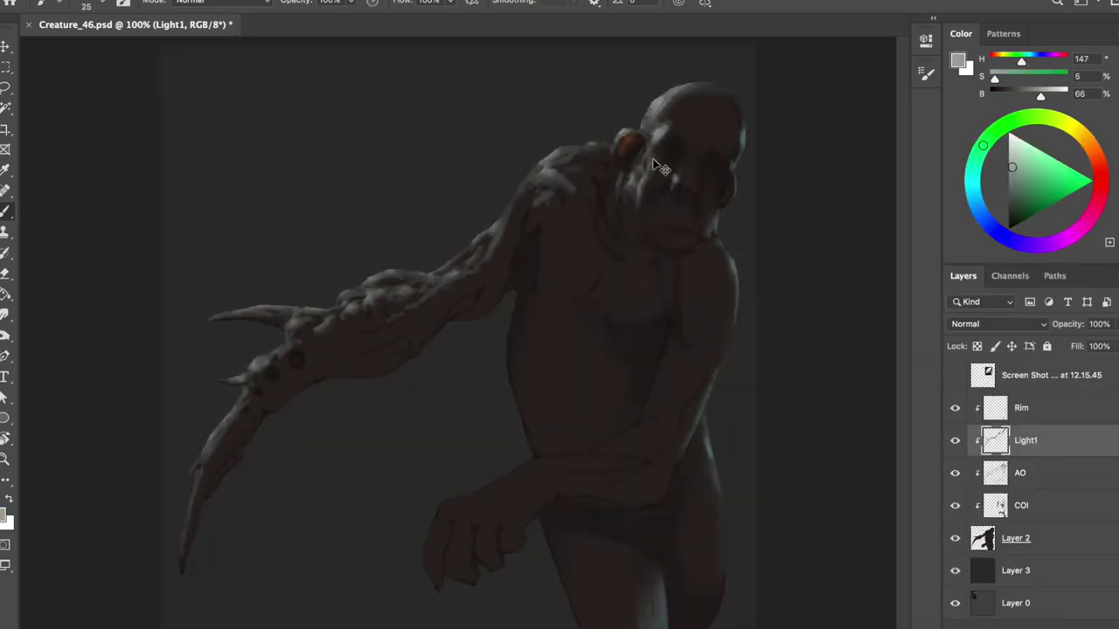
drag(648, 151, 641, 138)
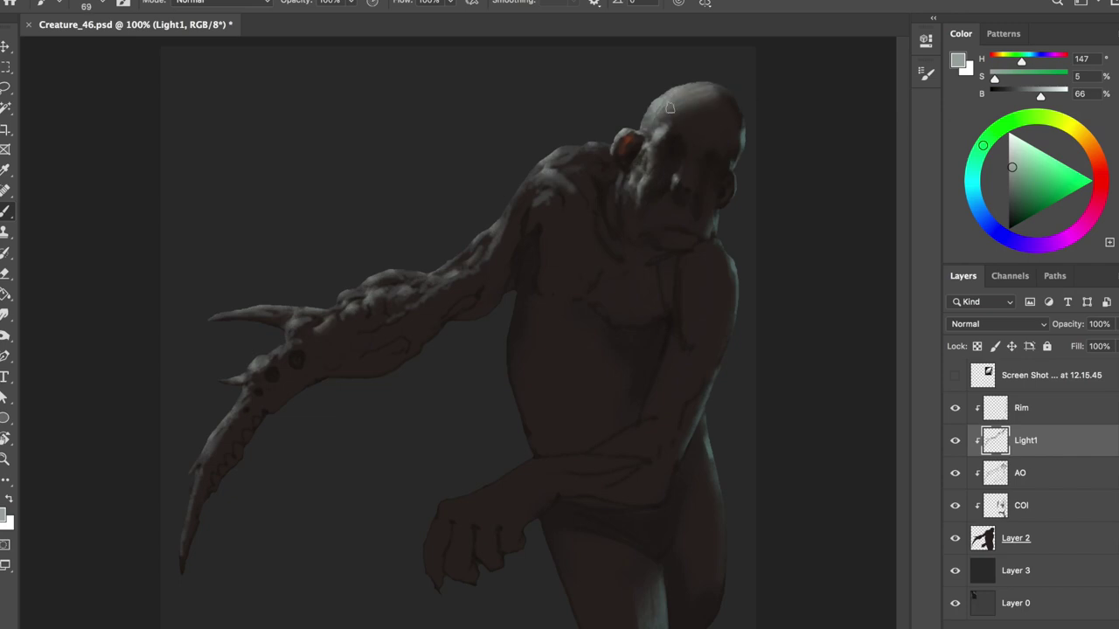
key(e)
key(ctrl+shift+h)
key(b)
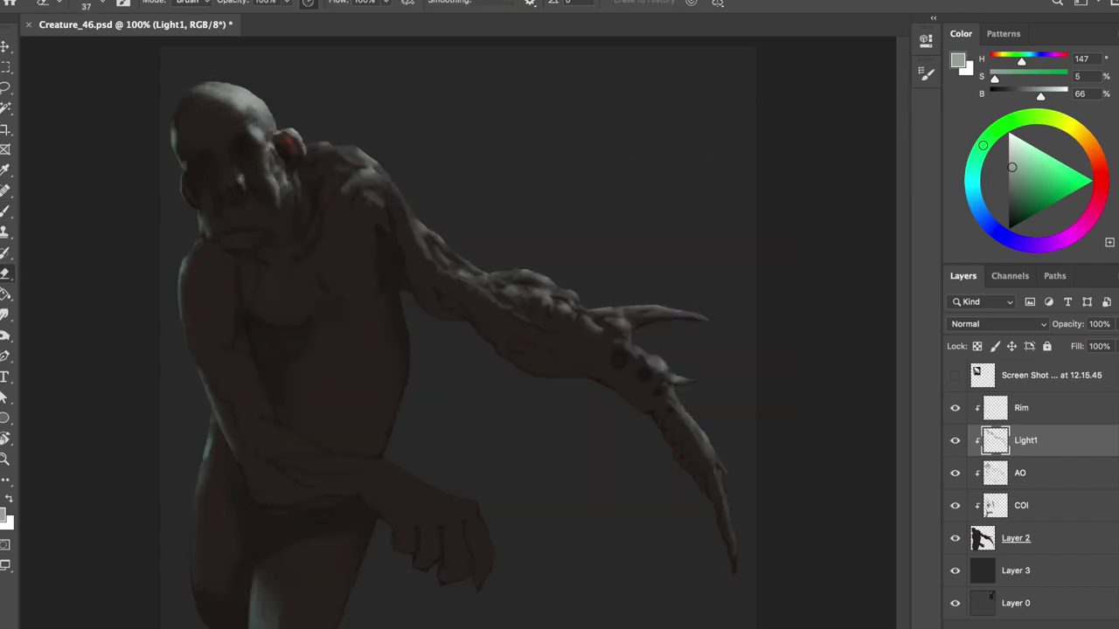
key(ctrl+shift+h)
key(ctrl+shift+h)
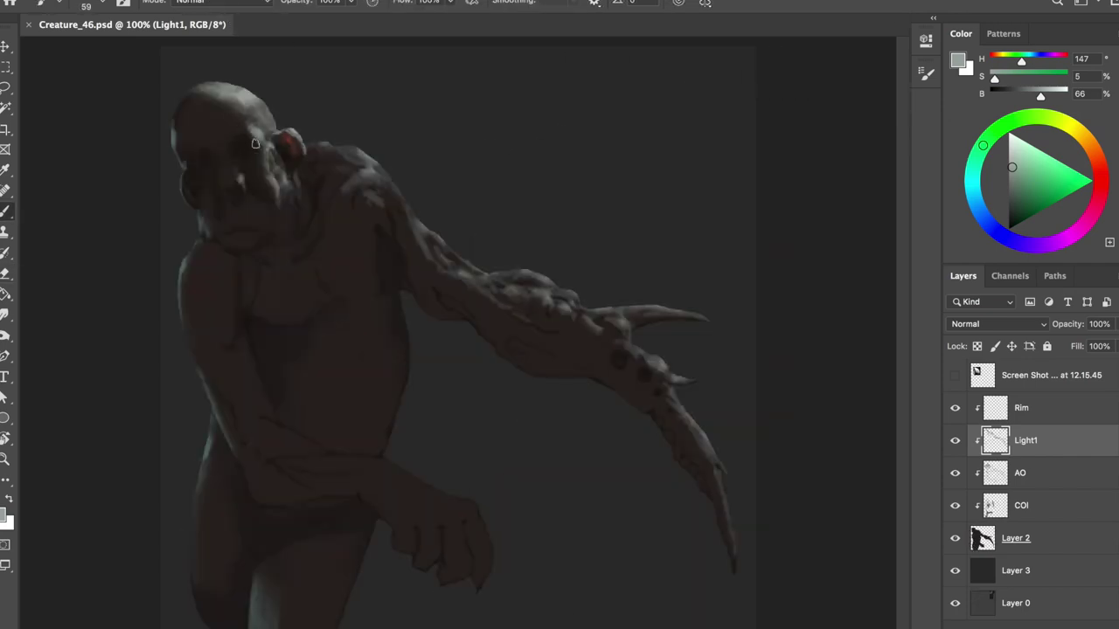
key(ctrl+shift+h)
click(1023, 472)
Hide the dark gray background Layer 3 and the teal Rim layer
click(956, 573)
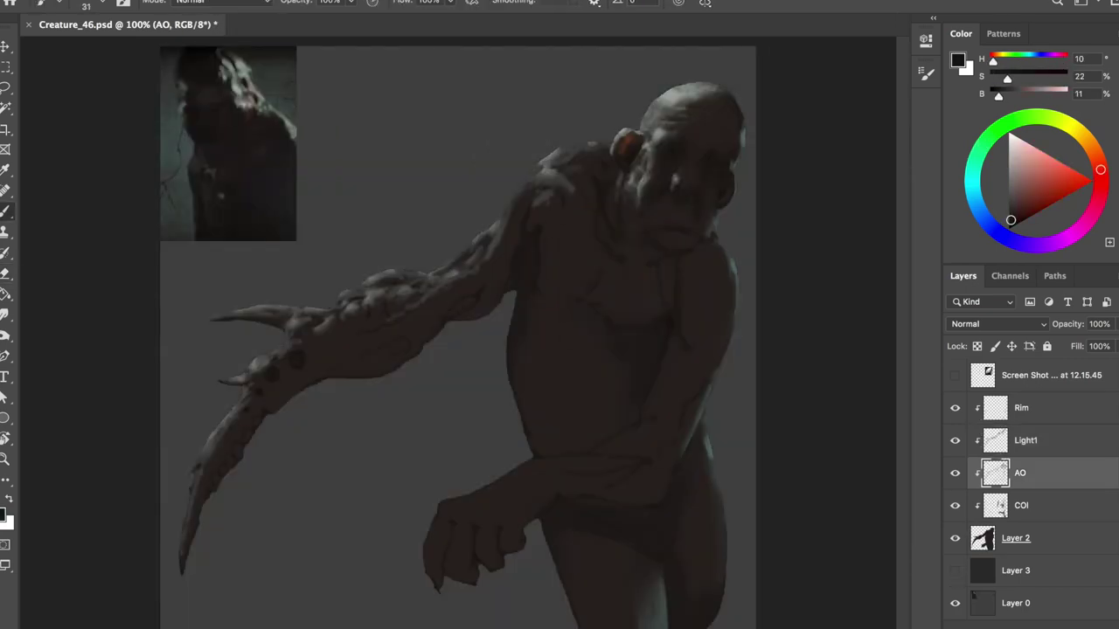
key(e)
key(b)
key(alt+bracketright)
key(alt+bracketright)
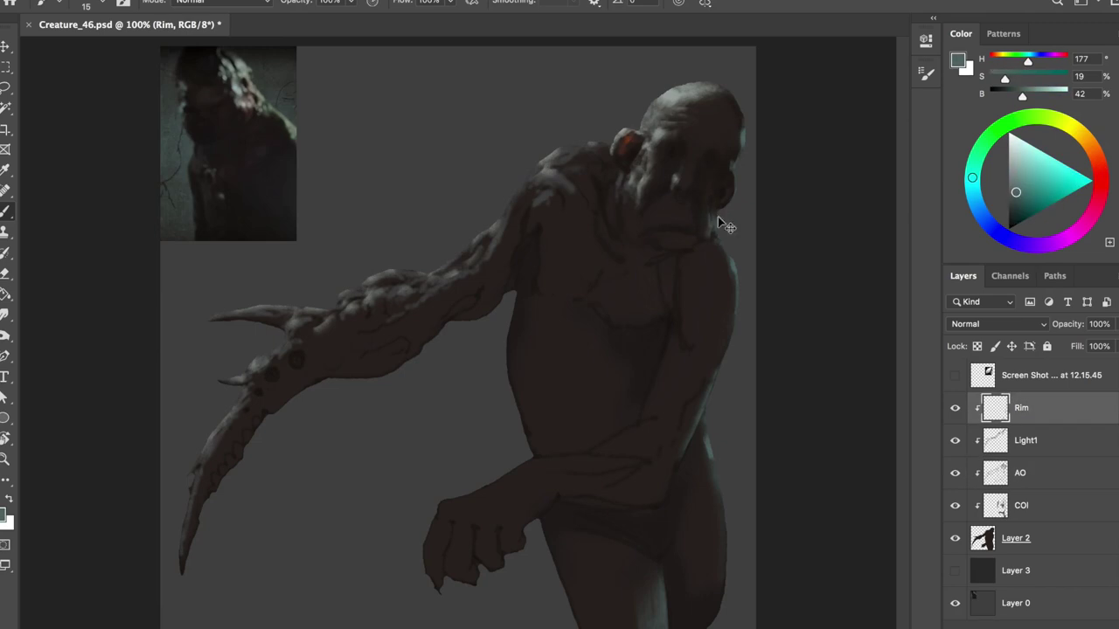
click(954, 408)
On Light1, pick a light gray colour and enlarge the brush
click(1022, 441)
key(l)
key(e)
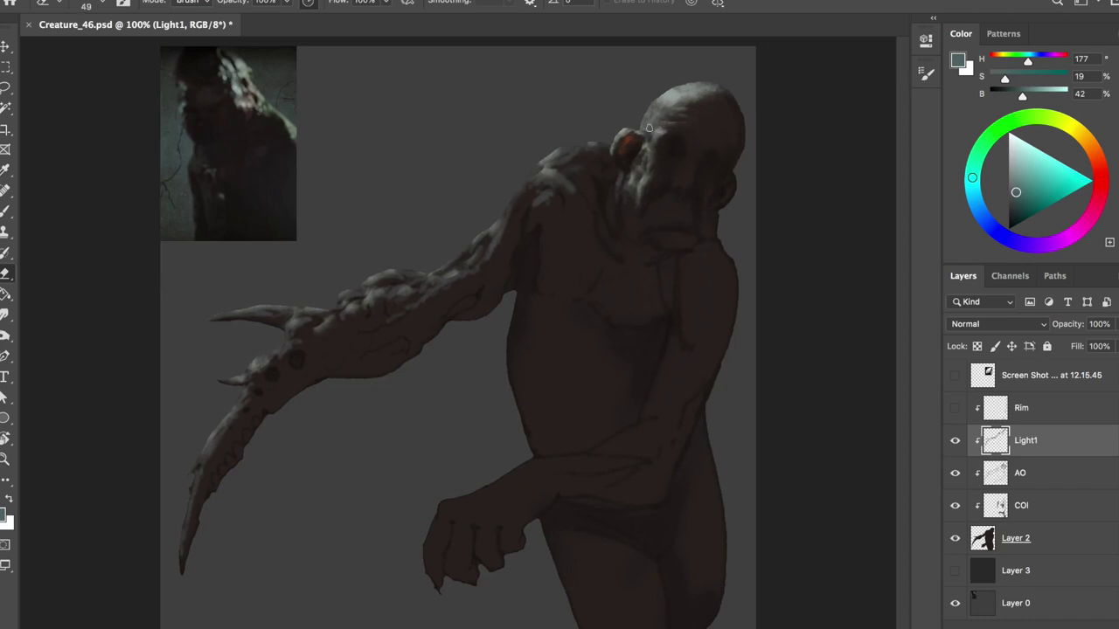
key(b)
alt+click(261, 133)
key(bracketright)
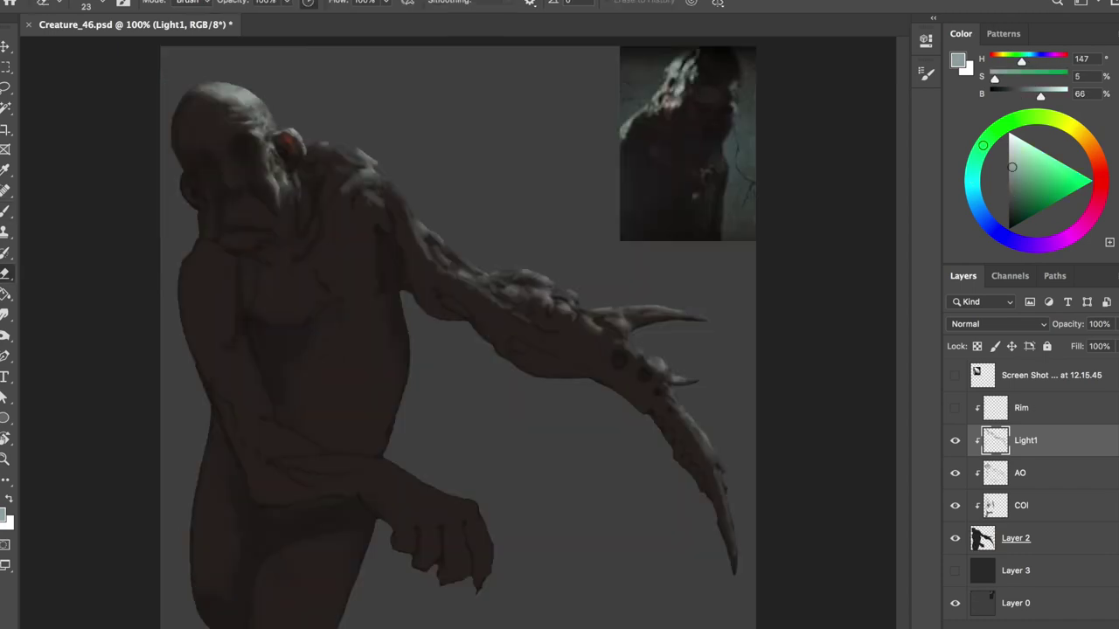
Paint light highlight strokes on the creature's shoulder, mirroring the canvas to check
key(h)
key(e)
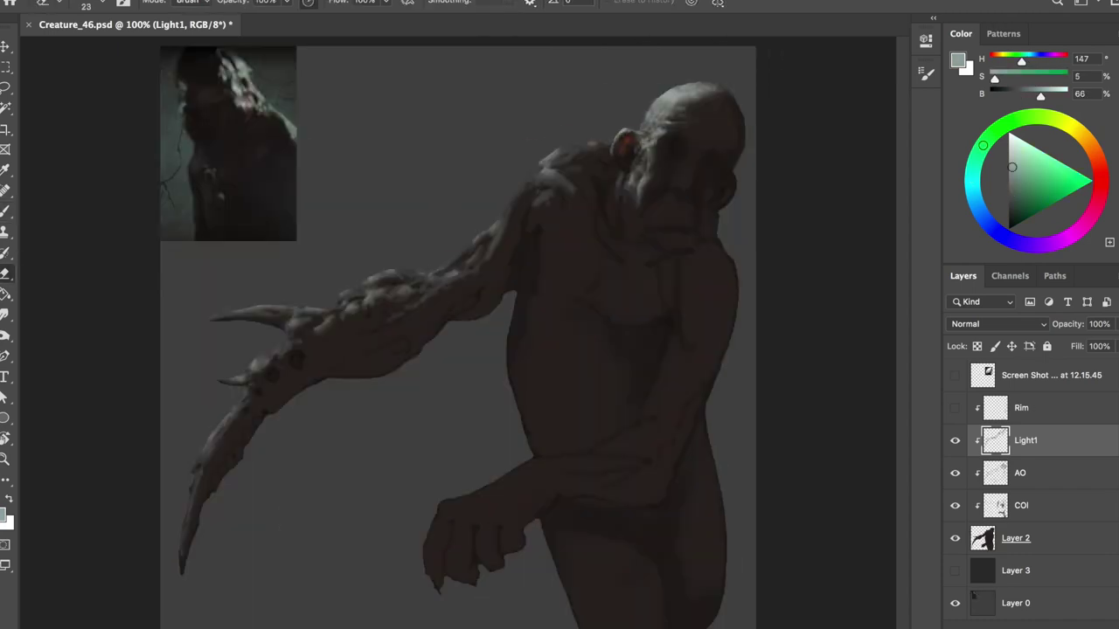
key(h)
key(b)
mouse_move(313, 148)
mouse_down()
mouse_move(385, 179)
mouse_move(345, 186)
mouse_up()
key(h)
key(h)
key(h)
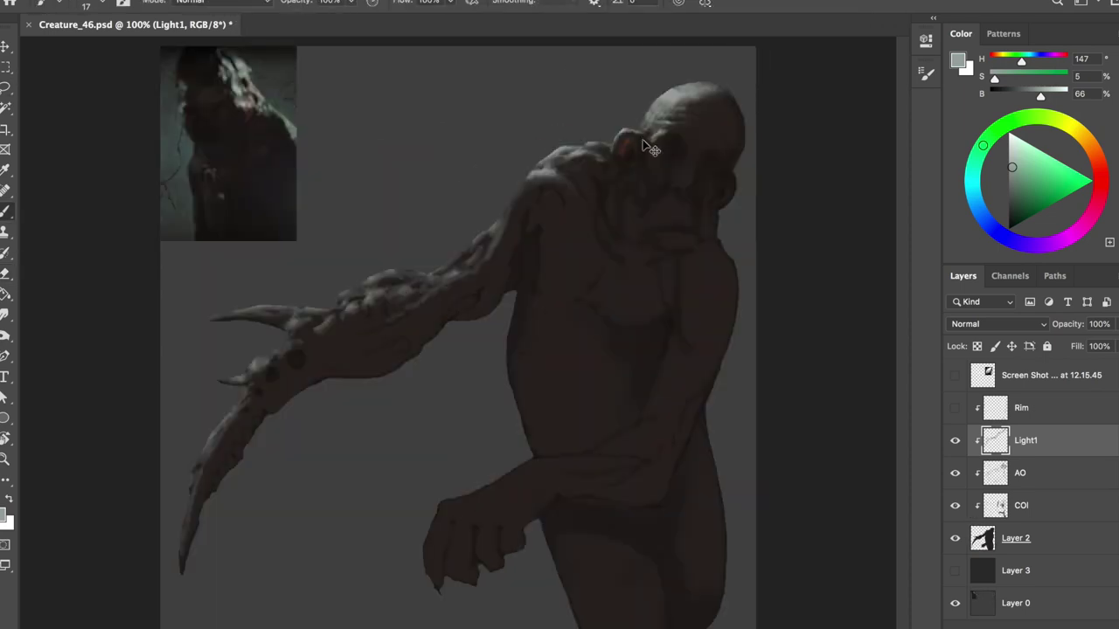
key(e)
key(h)
Select the COl layer and merge the AO layer down into it with Cmd+E
click(1018, 505)
key(b)
alt+click(203, 97)
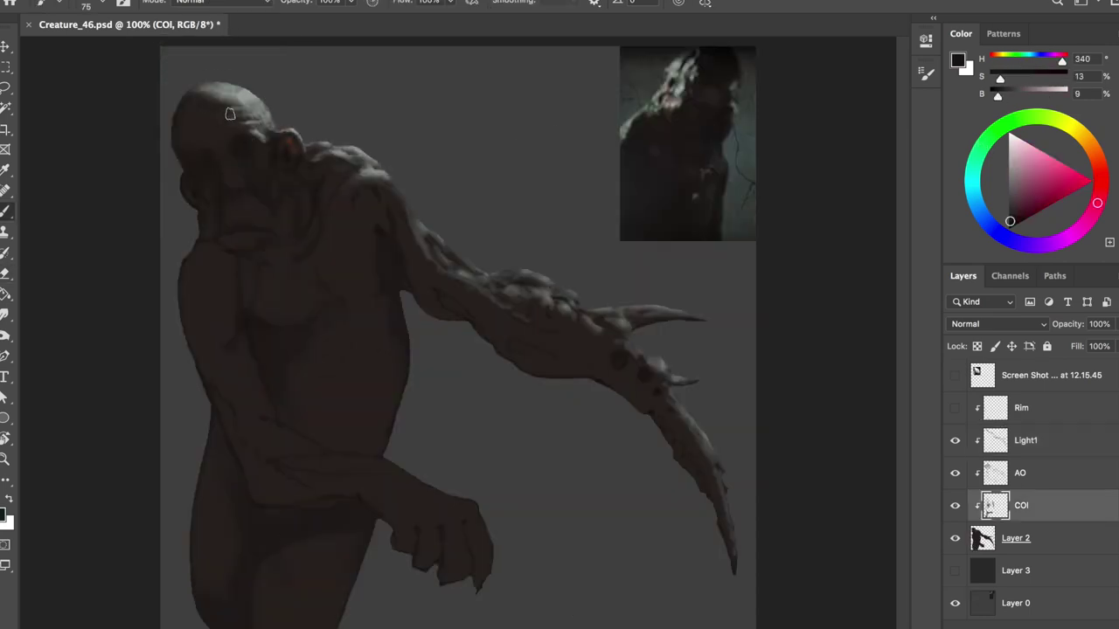
key(h)
key(h)
shift+click(956, 472)
key(ctrl+e)
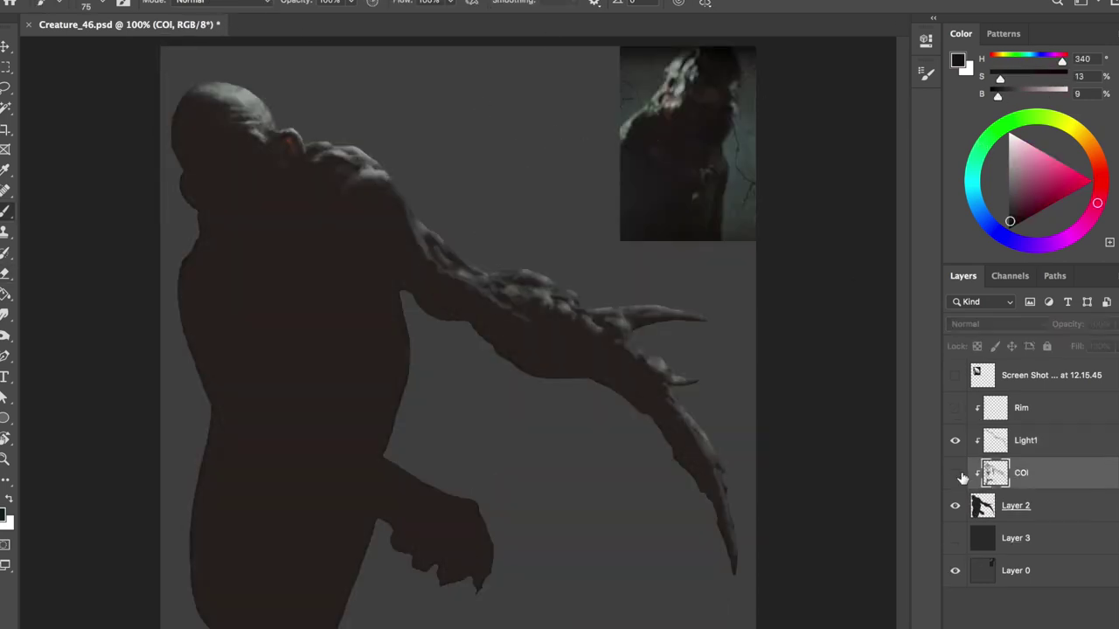
Darken the mouth and chin with AO shading, resizing the brush for broad and fine strokes
drag(222, 217, 214, 184)
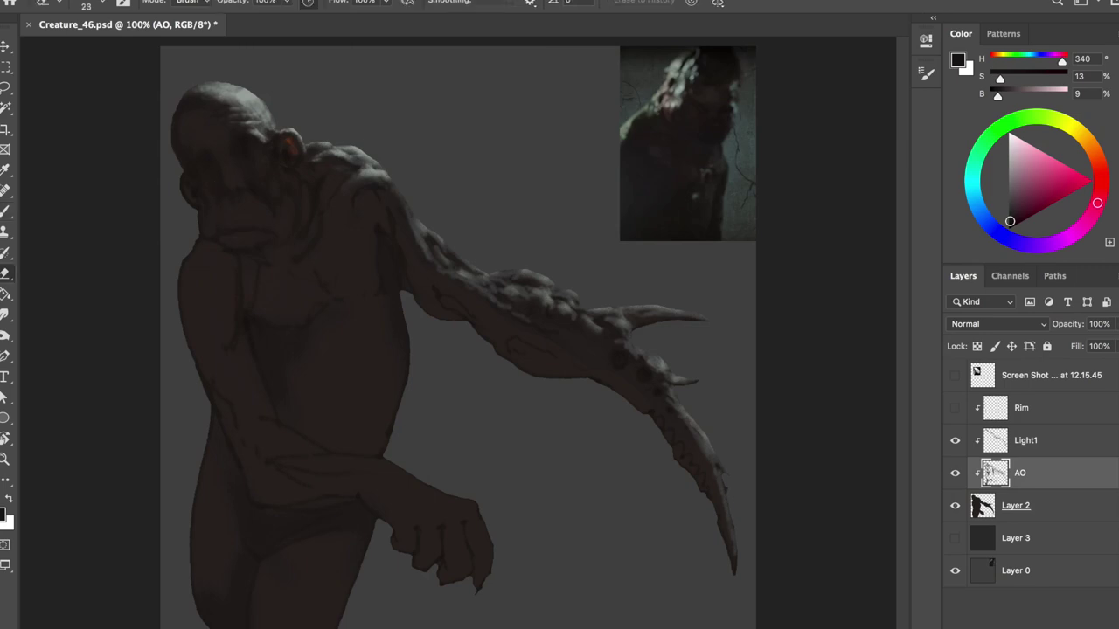
key(h)
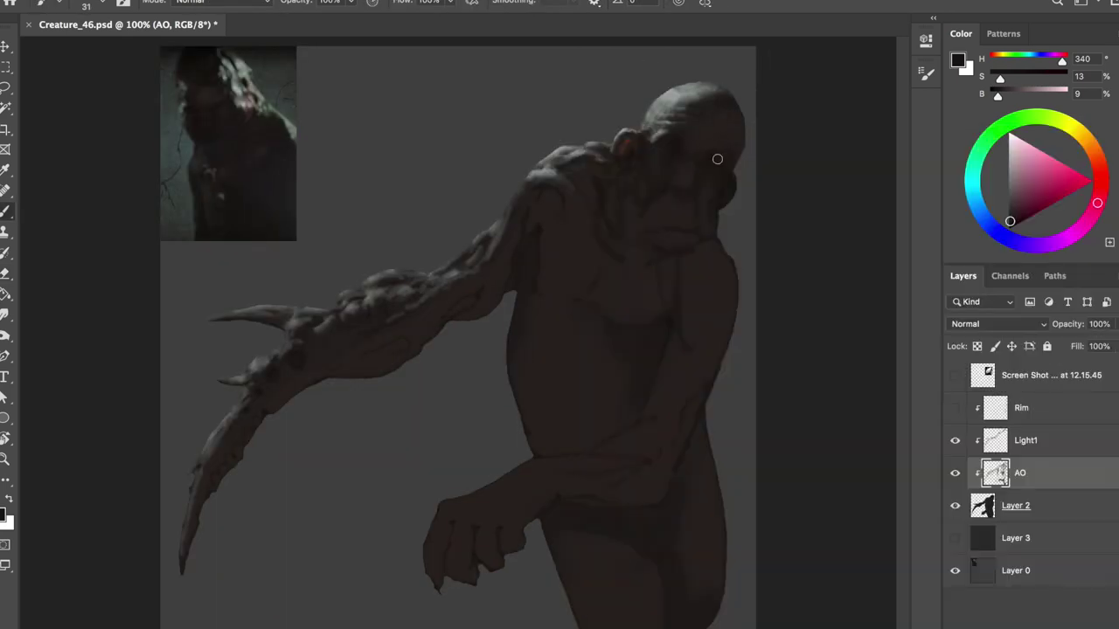
key(e)
key(b)
drag(740, 150, 753, 150)
key(ctrl+shift+h)
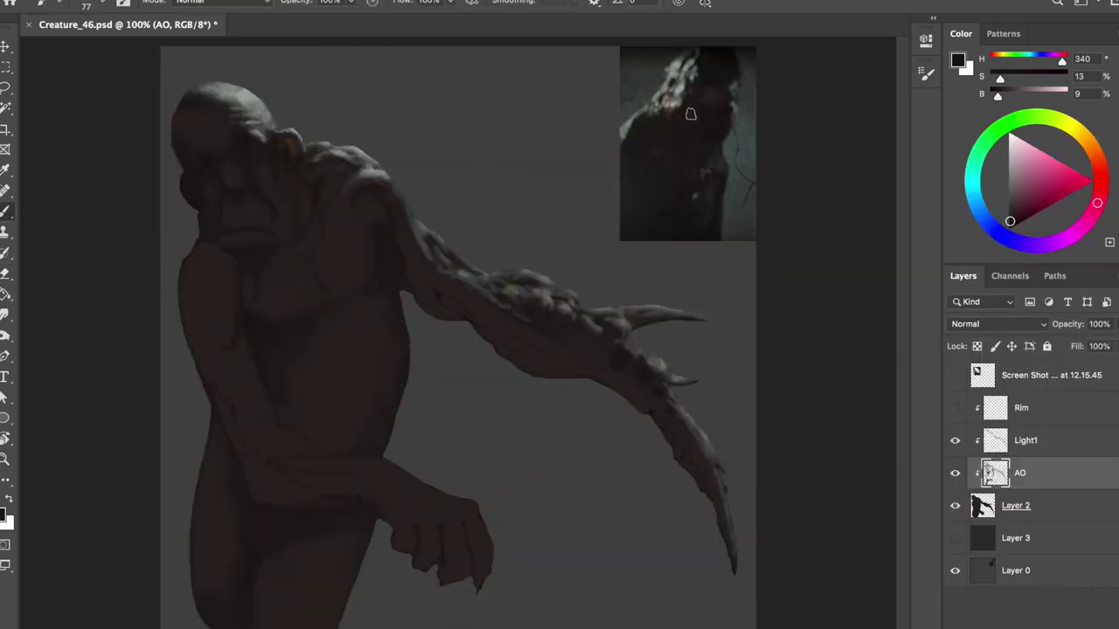
key(bracketleft)
key(bracketleft)
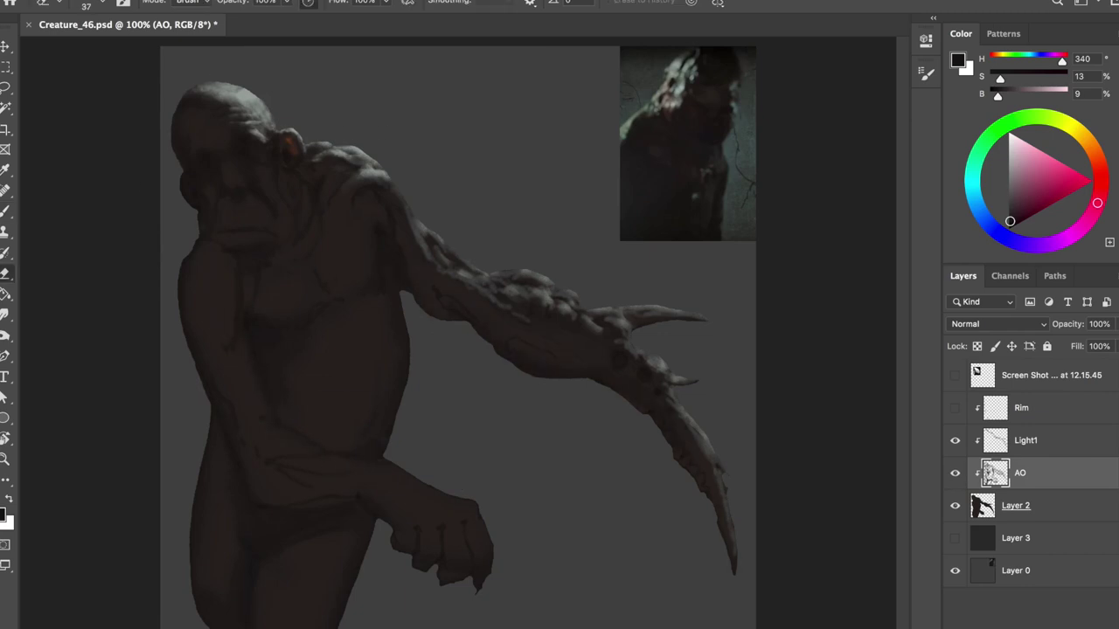
key(ctrl+shift+h)
drag(637, 308, 603, 308)
Save the painting progress and return to the AO layer with the Brush
key(l)
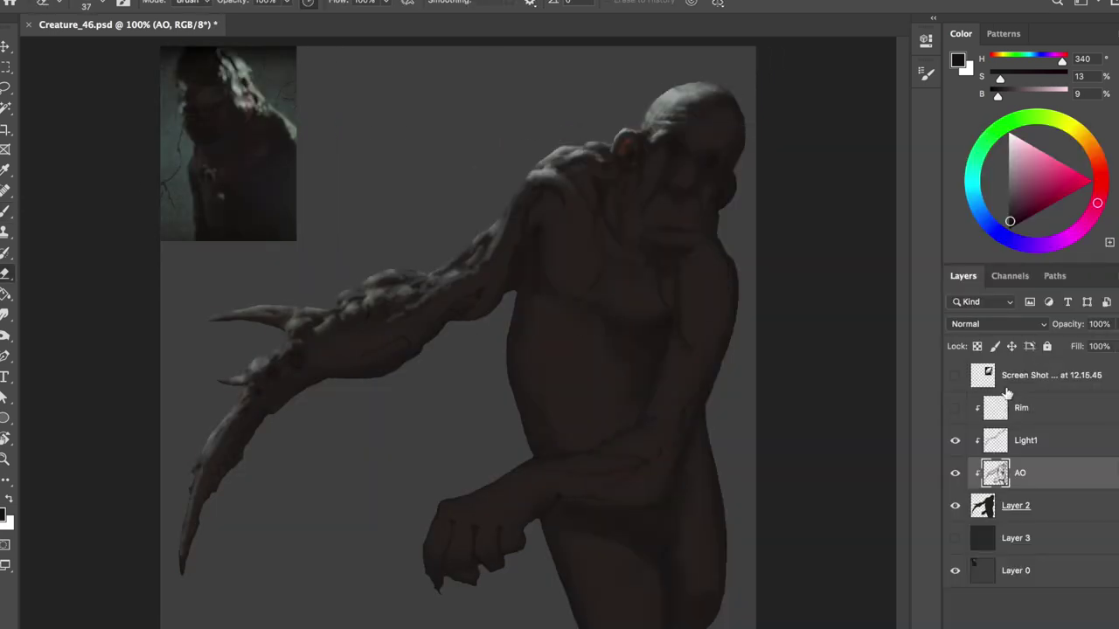
key(alt+bracketright)
key(ctrl+s)
key(alt+bracketleft)
key(b)
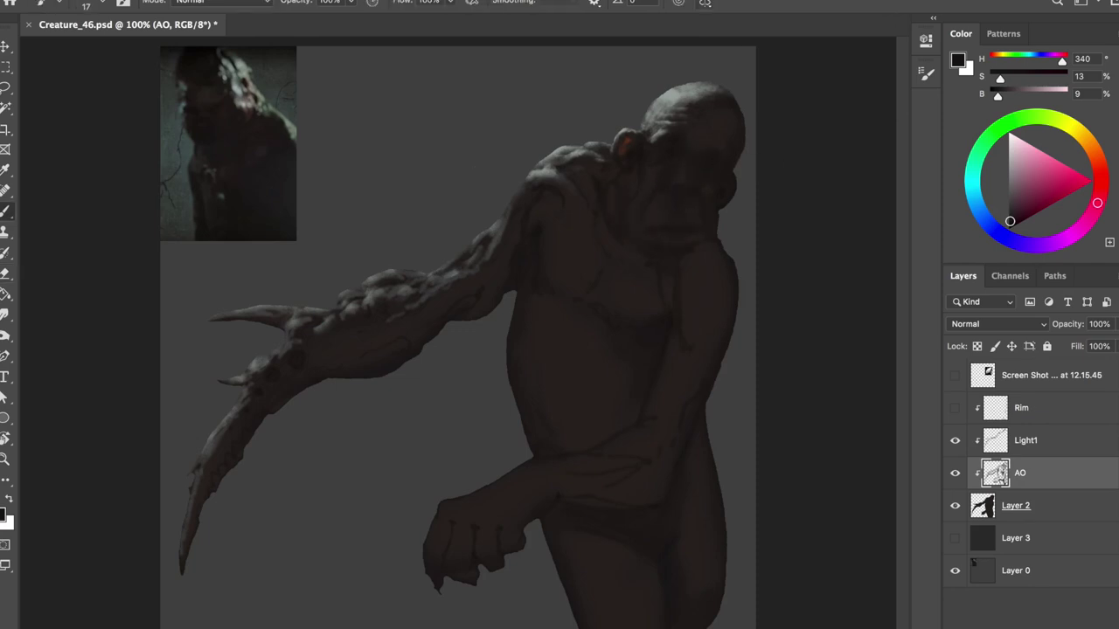
Sample warm brown and dark reddish shadow tones from the creature's head and reference
alt+click(671, 147)
key(ctrl+s)
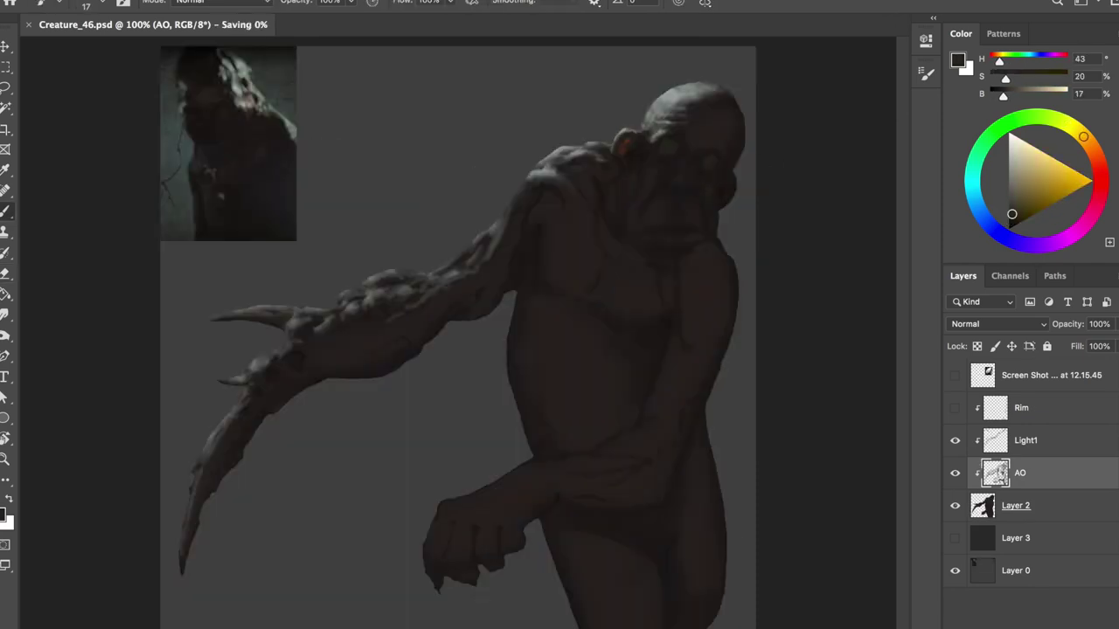
alt+click(670, 147)
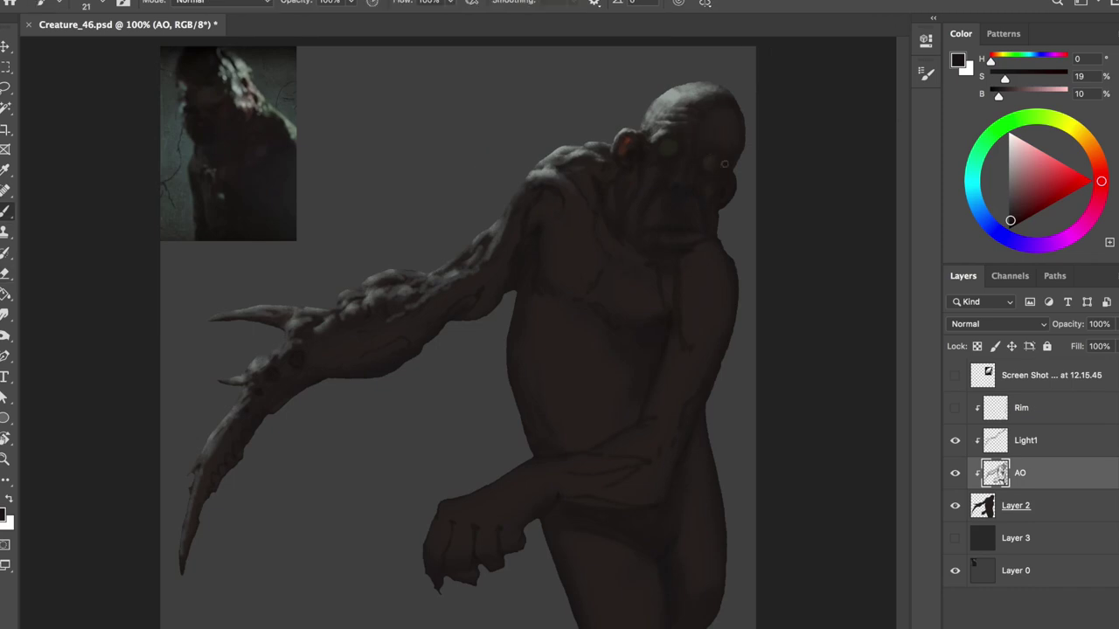
alt+click(650, 153)
alt+click(667, 170)
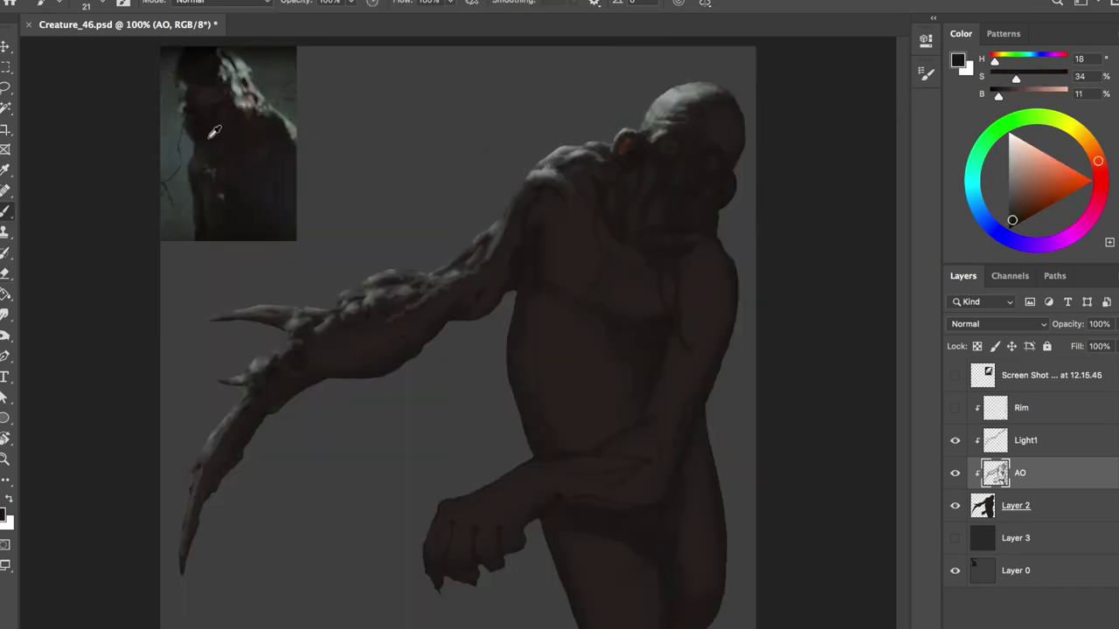
alt+click(630, 228)
Paint smaller shadows in warmer dark brown tones, mirroring the view to check
key(ctrl+shift+h)
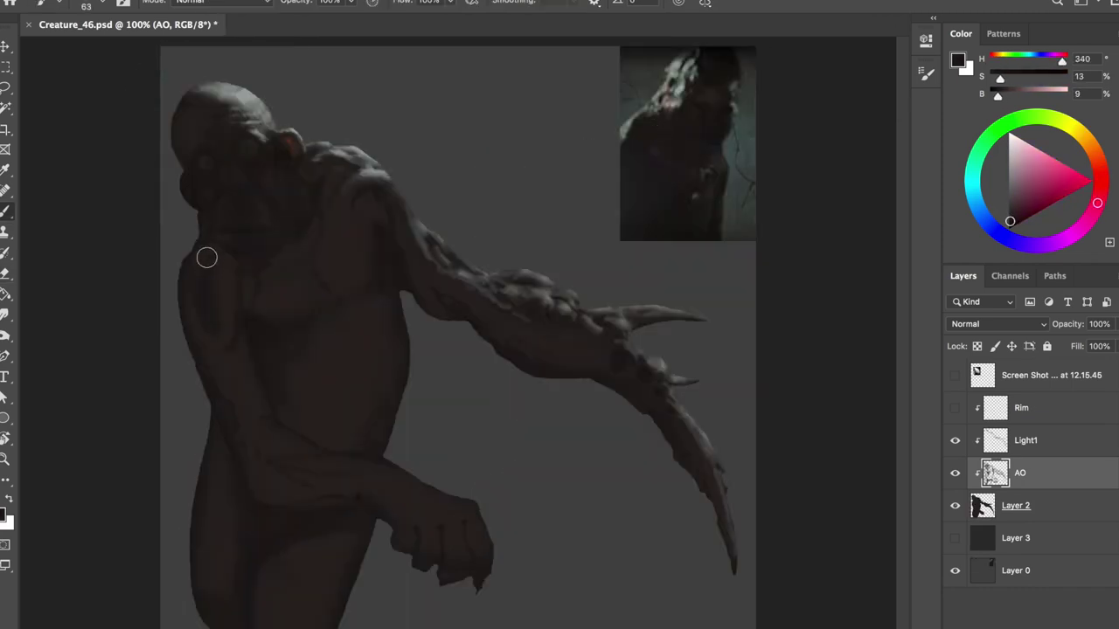
key(bracketleft)
key(bracketleft)
key(bracketleft)
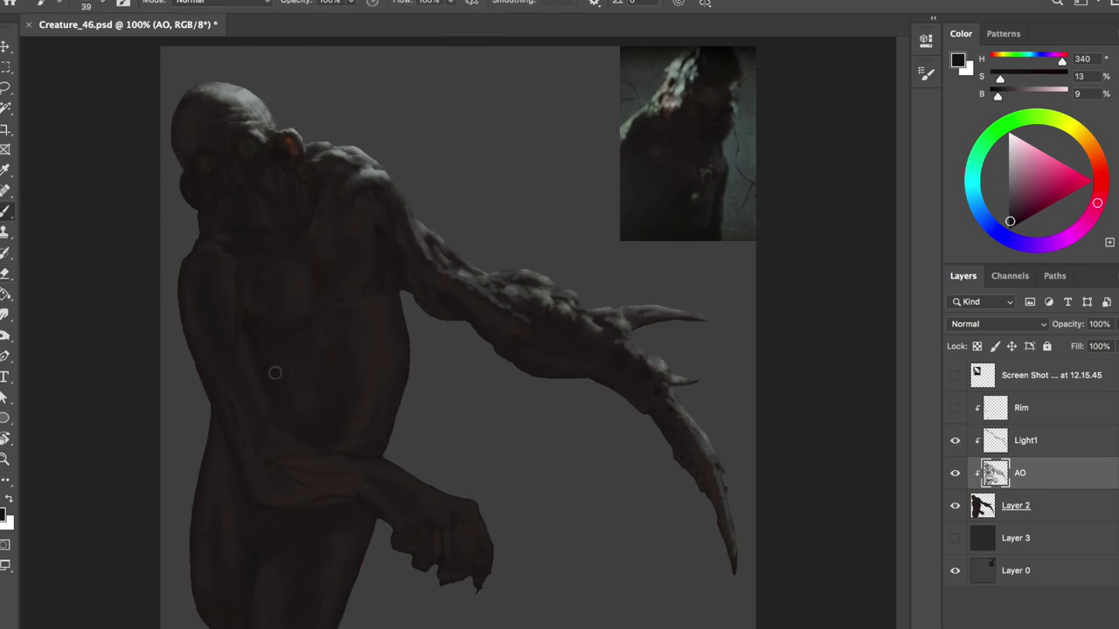
alt+click(279, 331)
key(ctrl+shift+h)
alt+click(557, 199)
key(e)
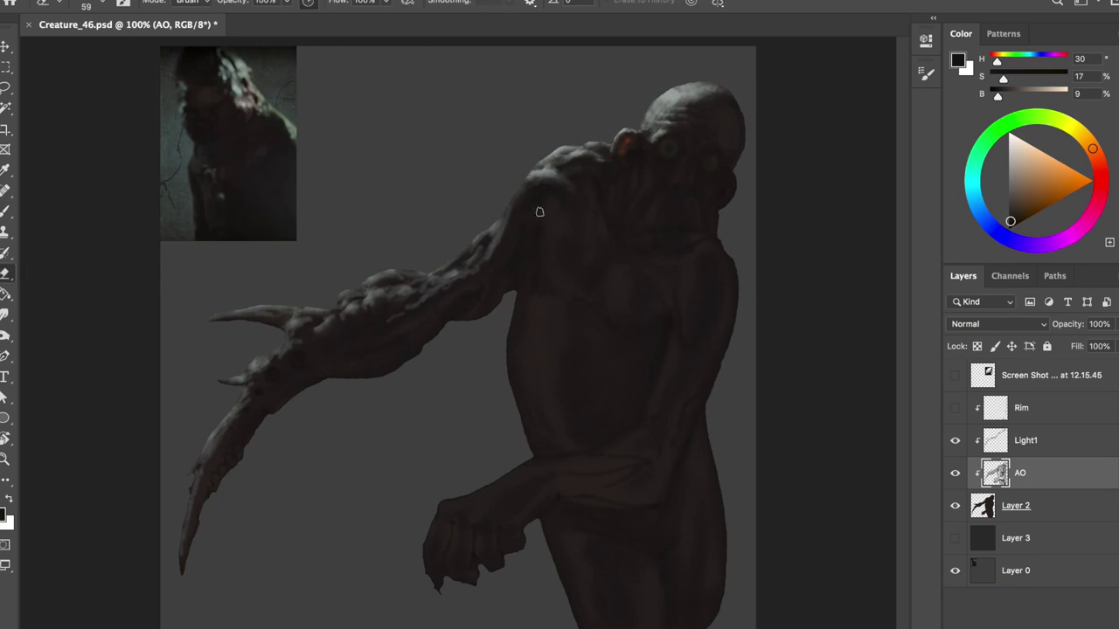
key(ctrl+shift+h)
Move to the Rim layer and pick a teal rim-light colour
key(alt+bracketright)
key(alt+bracketright)
key(b)
alt+click(652, 382)
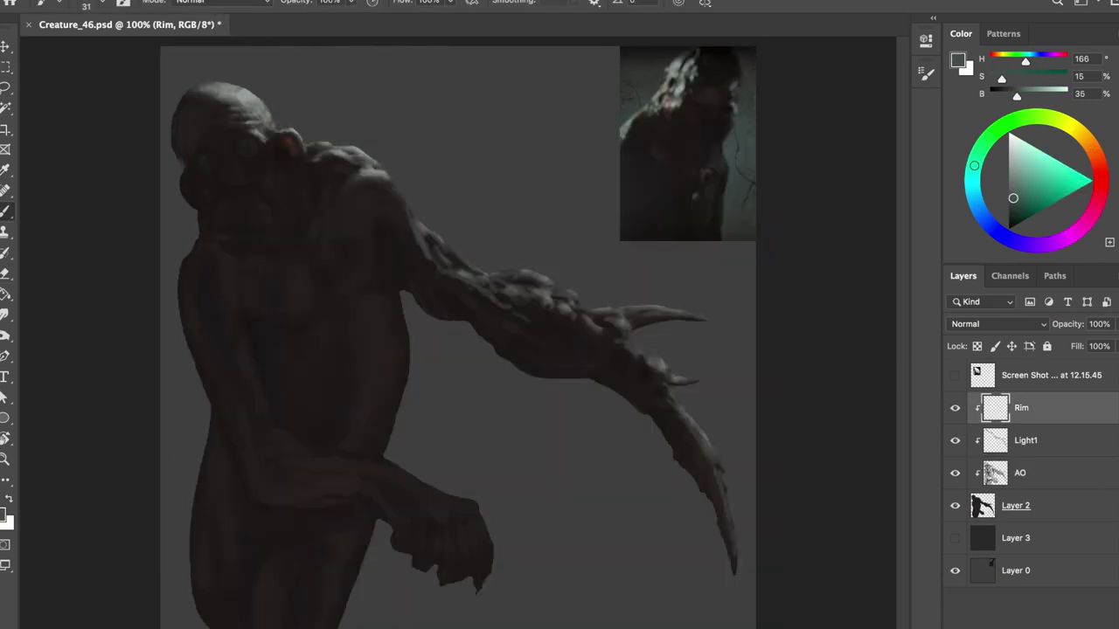
Paint teal rim light along the head's edge and down the body's left side
drag(197, 241, 182, 332)
drag(173, 115, 188, 162)
key(ctrl+shift+h)
key(ctrl+shift+h)
drag(175, 105, 179, 145)
key(e)
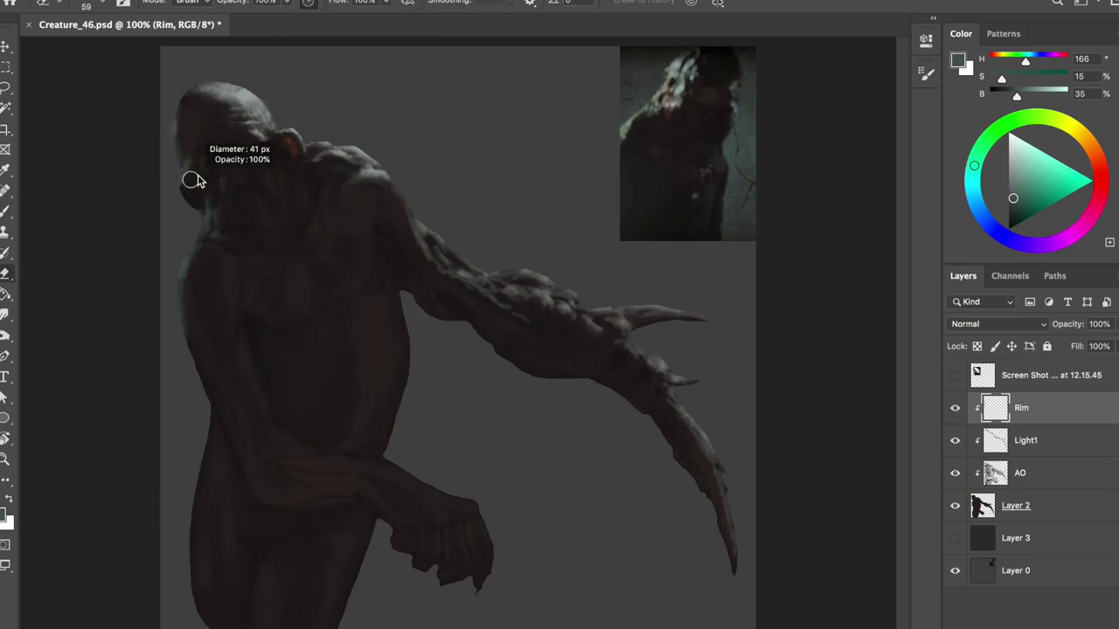
key(b)
key(ctrl+shift+h)
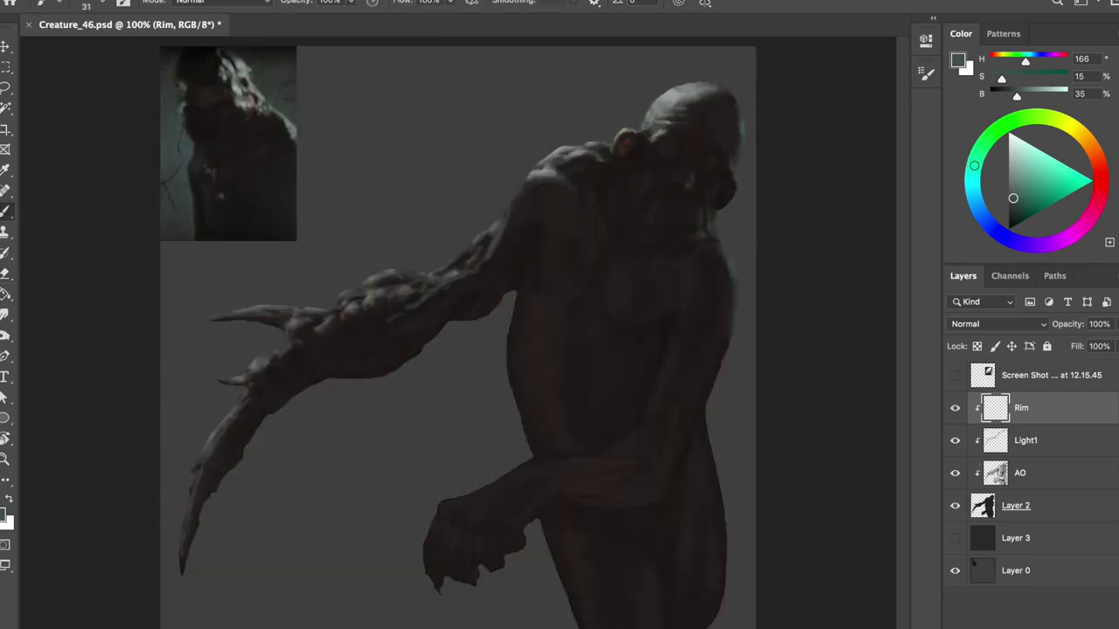
key(ctrl+shift+h)
Show the darker Layer 3 background and add Layer 4 beneath the creature
click(954, 537)
key(alt+bracketleft)
key(e)
key(ctrl+shift+h)
key(b)
key(ctrl+shift+h)
key(ctrl+shift+h)
click(1001, 408)
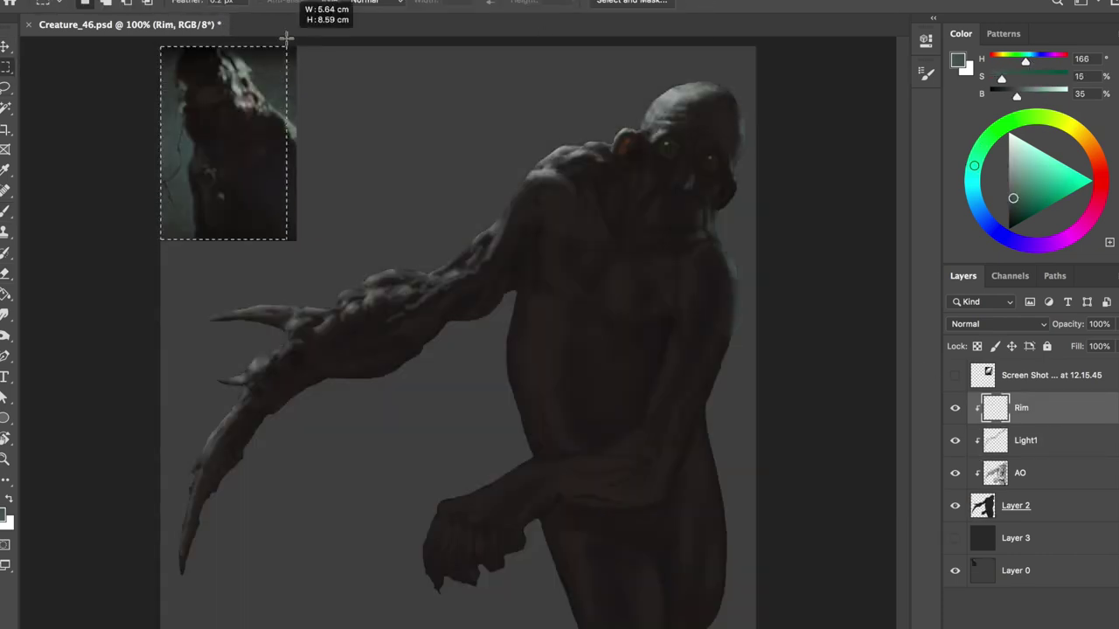
key(e)
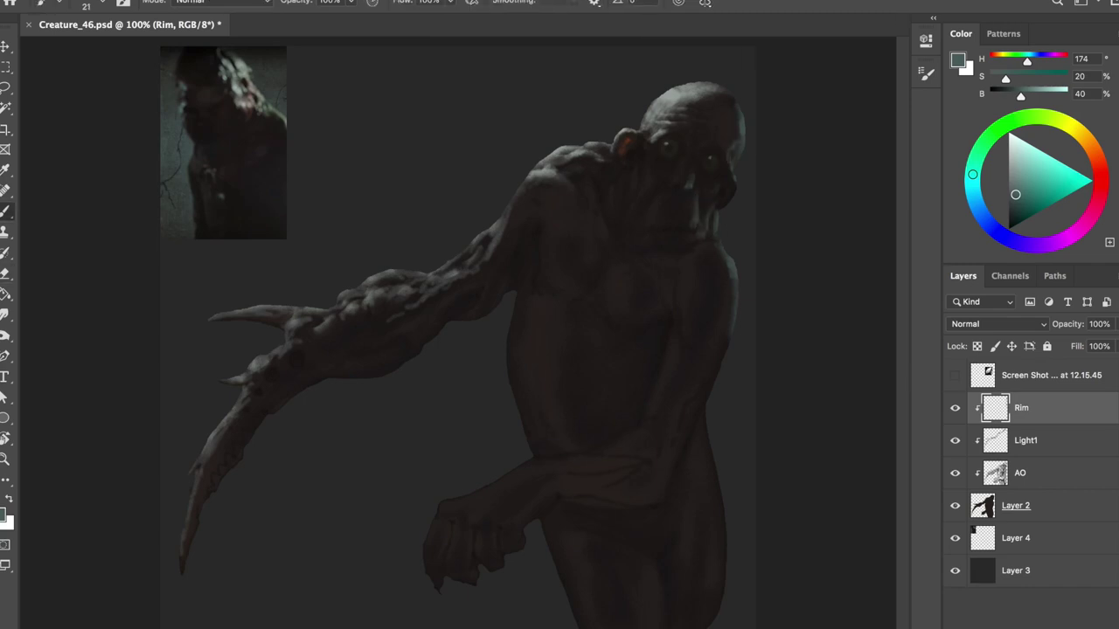
Paint highlights around the eyes and cheek on Light1 and dark AO shading near the eye
ctrl+click(685, 140)
alt+click(684, 140)
drag(666, 112, 694, 131)
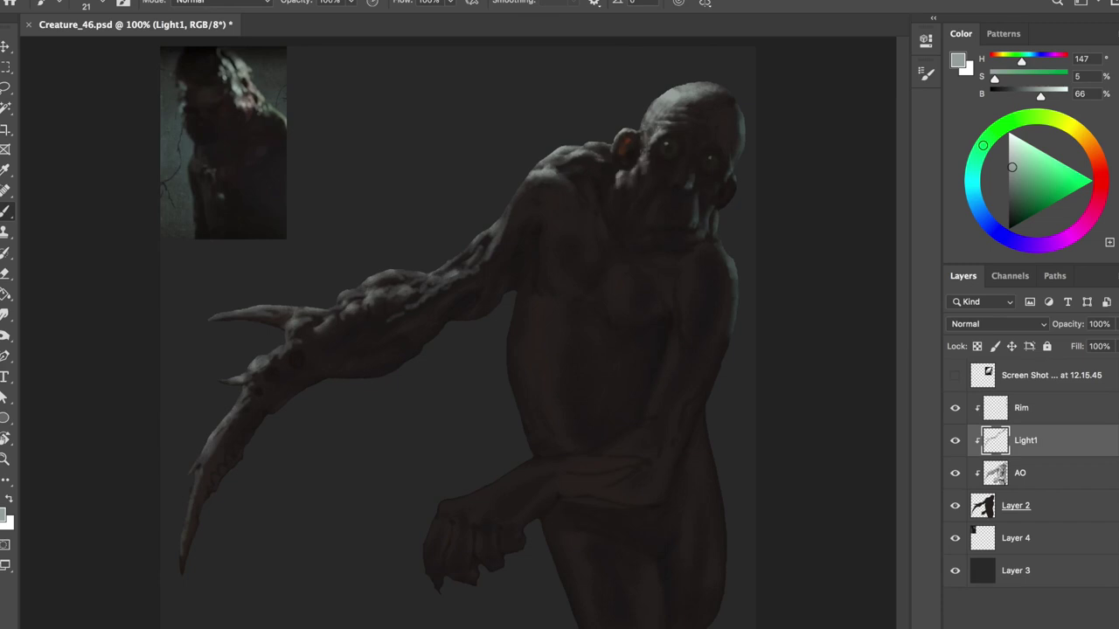
mouse_move(671, 158)
mouse_down()
mouse_move(687, 180)
mouse_move(711, 177)
mouse_move(679, 183)
mouse_up()
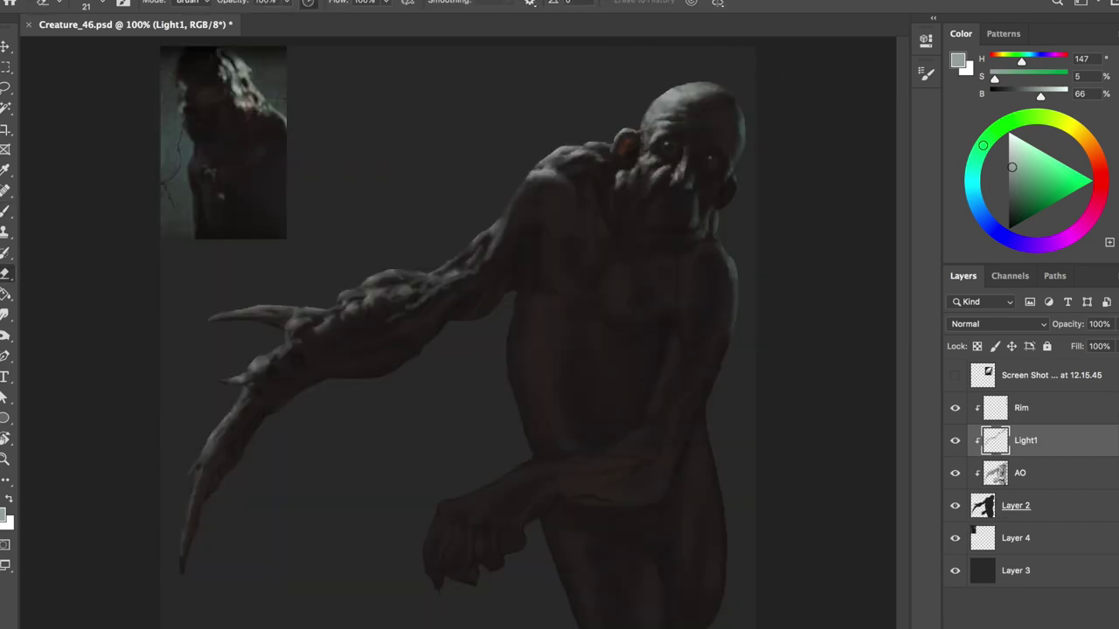
key(ctrl+s)
key(alt+bracketleft)
click(670, 146)
alt+click(684, 156)
key(ctrl+s)
Refine the face highlights on Light1 in light grey-green, mirroring the view to compare
key(alt+bracketright)
key(l)
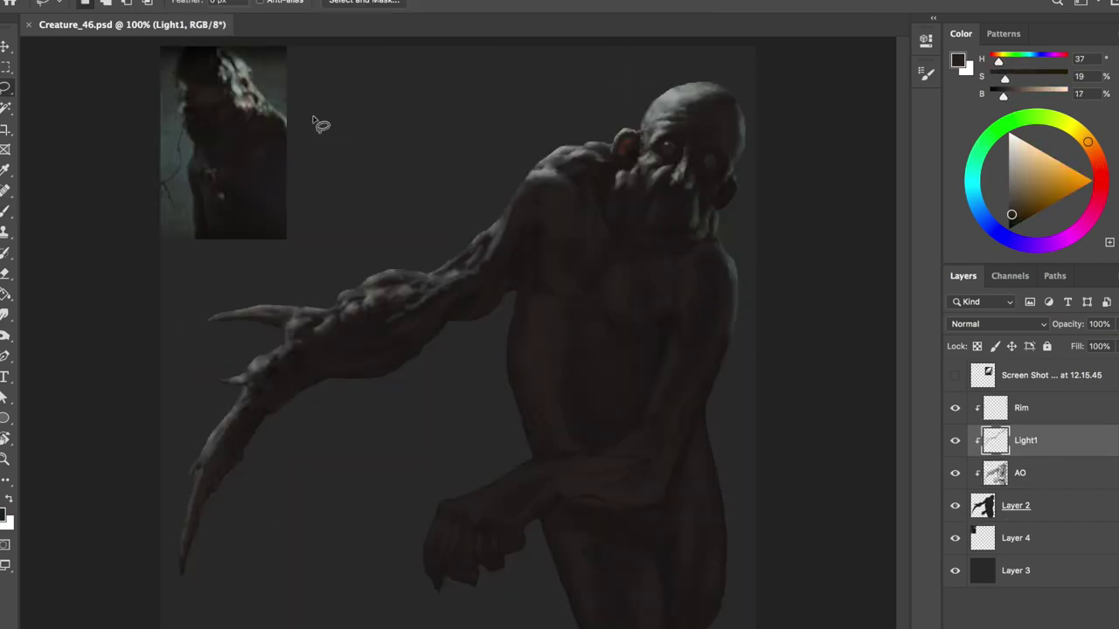
key(e)
key(h)
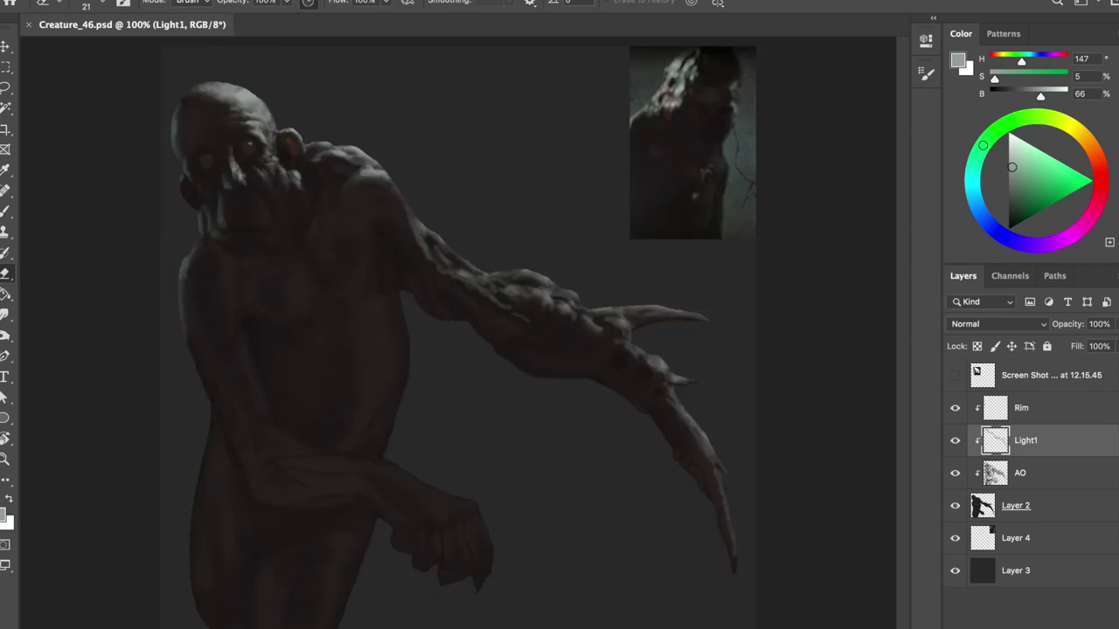
key(h)
key(h)
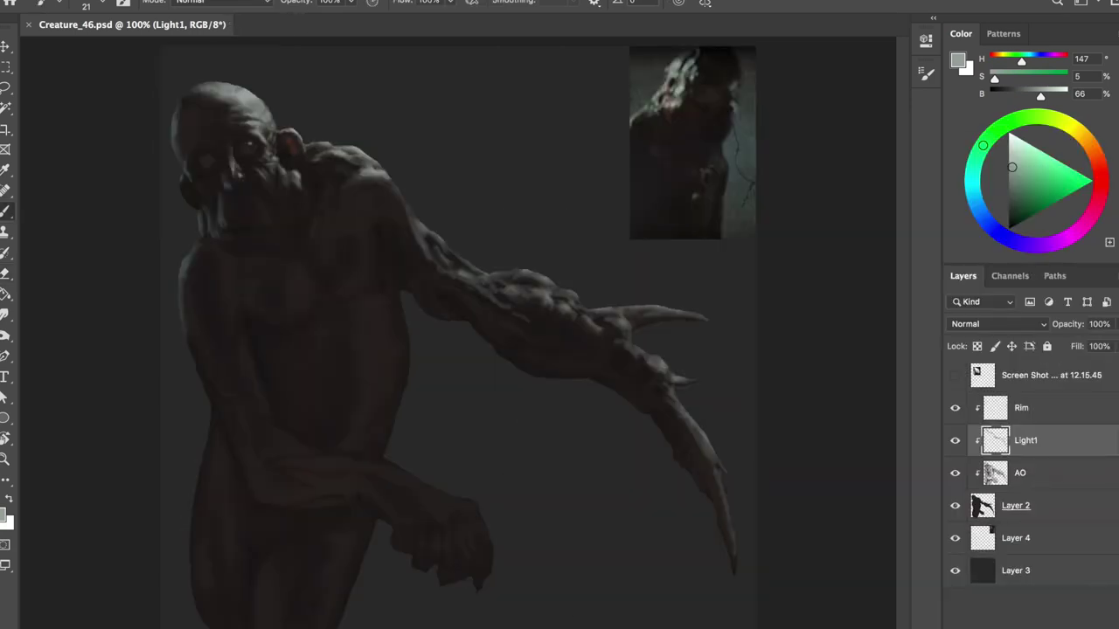
key(b)
key(h)
key(h)
key(h)
key(h)
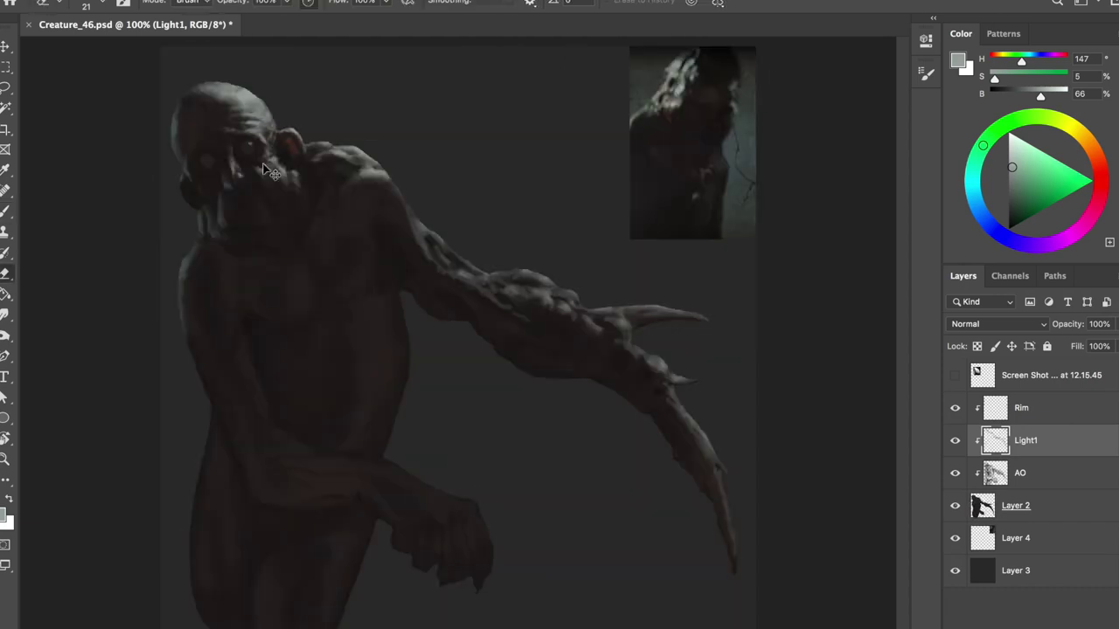
key(h)
key(e)
key(h)
key(h)
Refine the dark teal rim light on the Rim layer, undoing a stray stroke
key(alt+bracketright)
key(b)
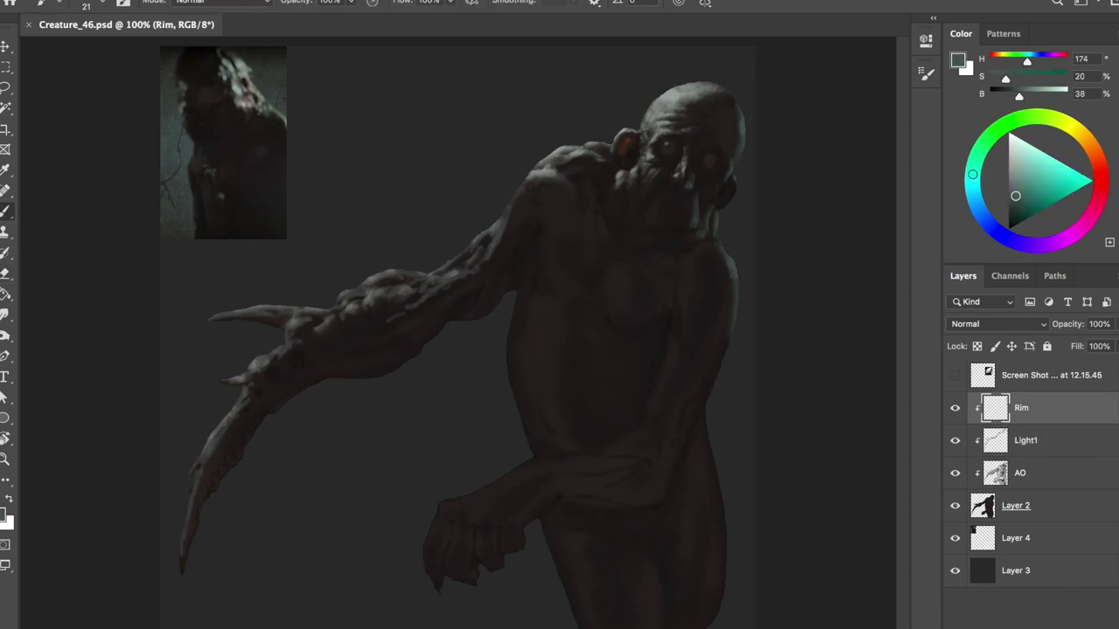
key(e)
key(h)
key(h)
key(h)
key(b)
key(e)
key(b)
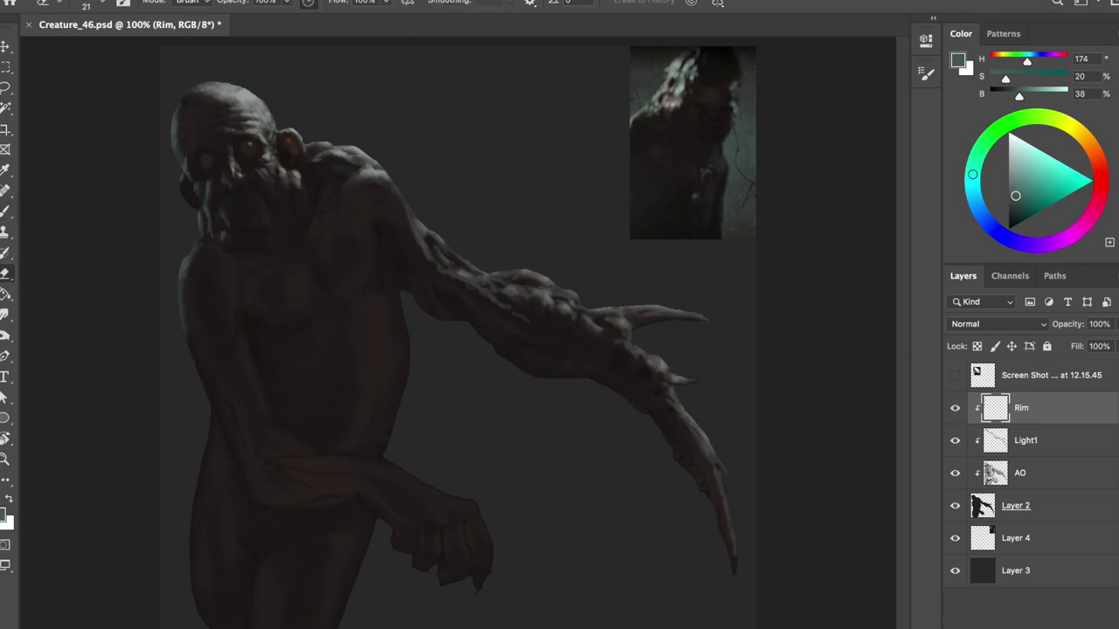
key(h)
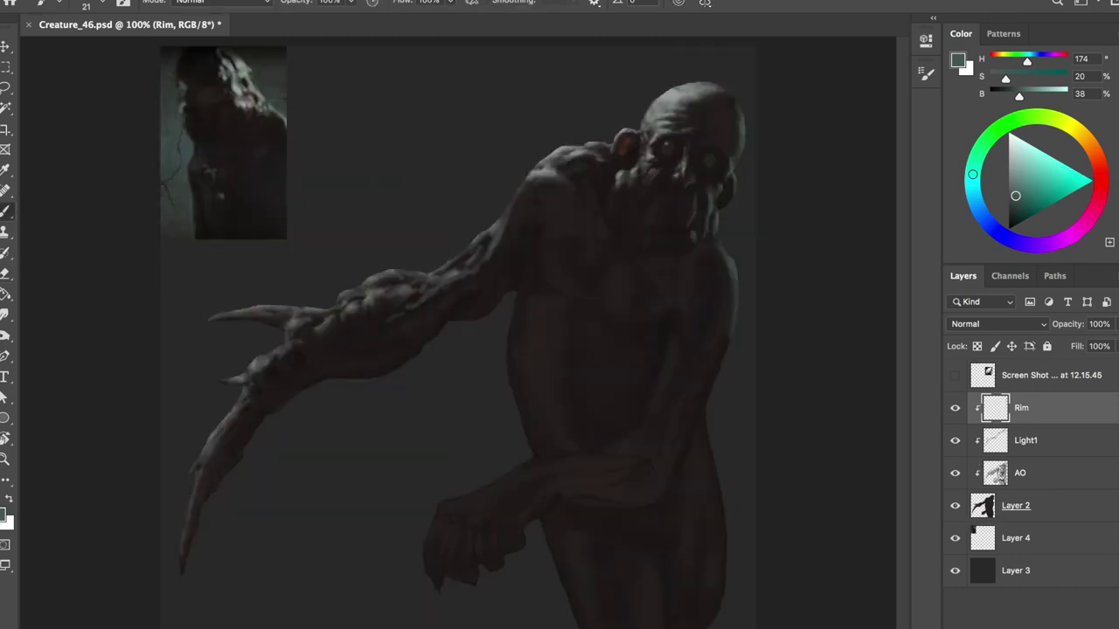
key(ctrl+z)
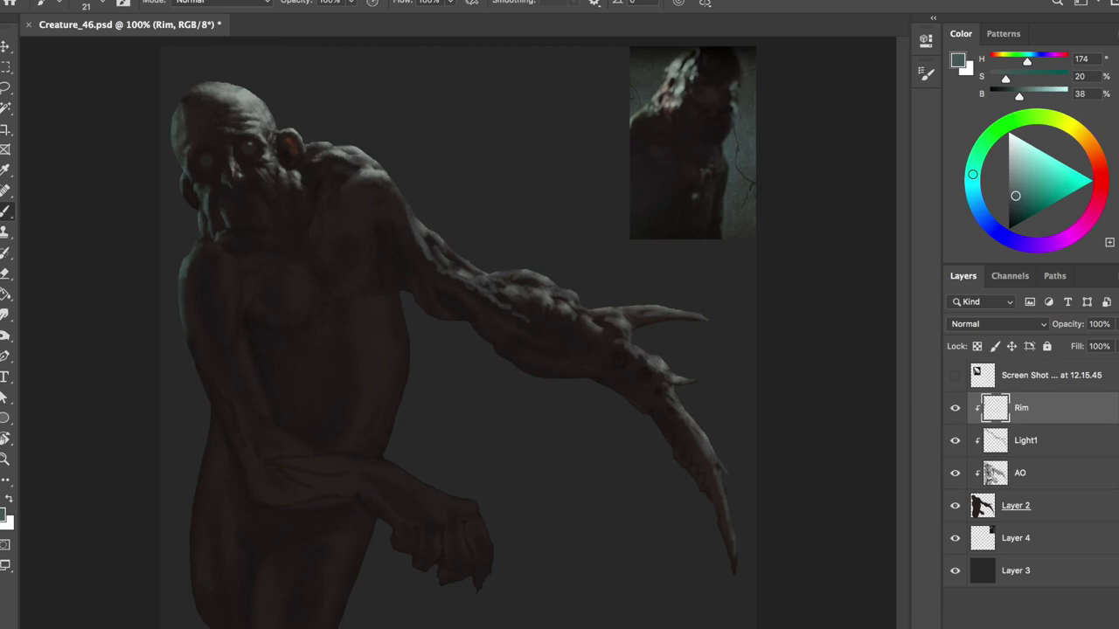
key(e)
key(h)
key(h)
key(b)
Touch up the Light1 highlights, then start a new layer above Rim
key(h)
key(alt+bracketleft)
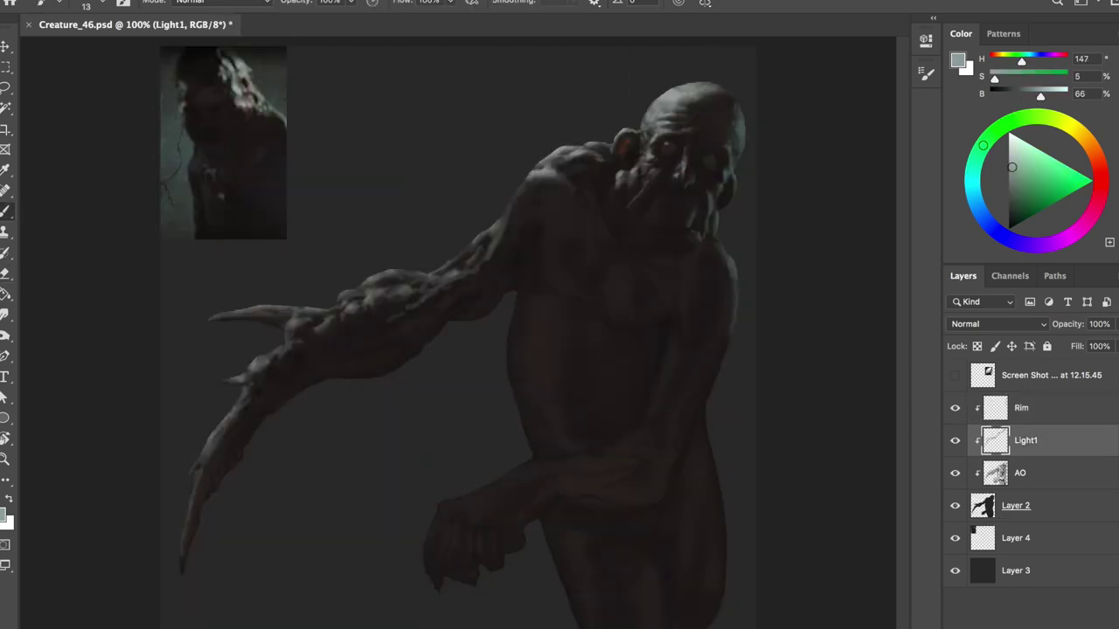
key(e)
key(h)
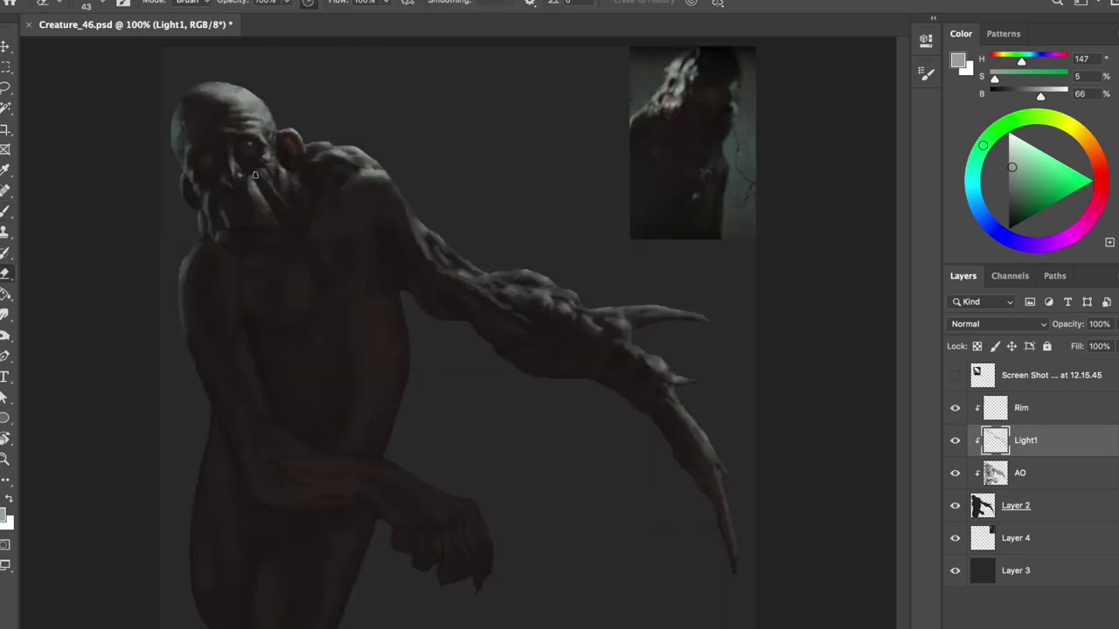
key(h)
key(g)
key(alt+bracketleft)
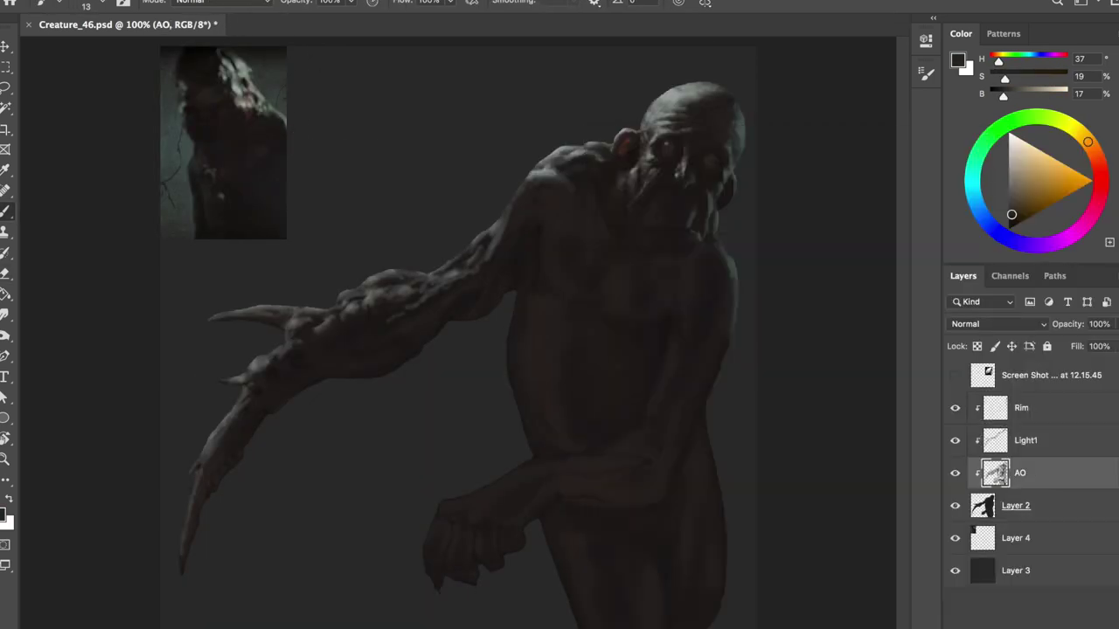
key(alt+bracketright)
key(alt+bracketright)
key(ctrl+shift+n)
Name the new layer 'Teeth' and clip it to the figure with Alt+Ctrl+G
text(Teeth)
key(Return)
key(b)
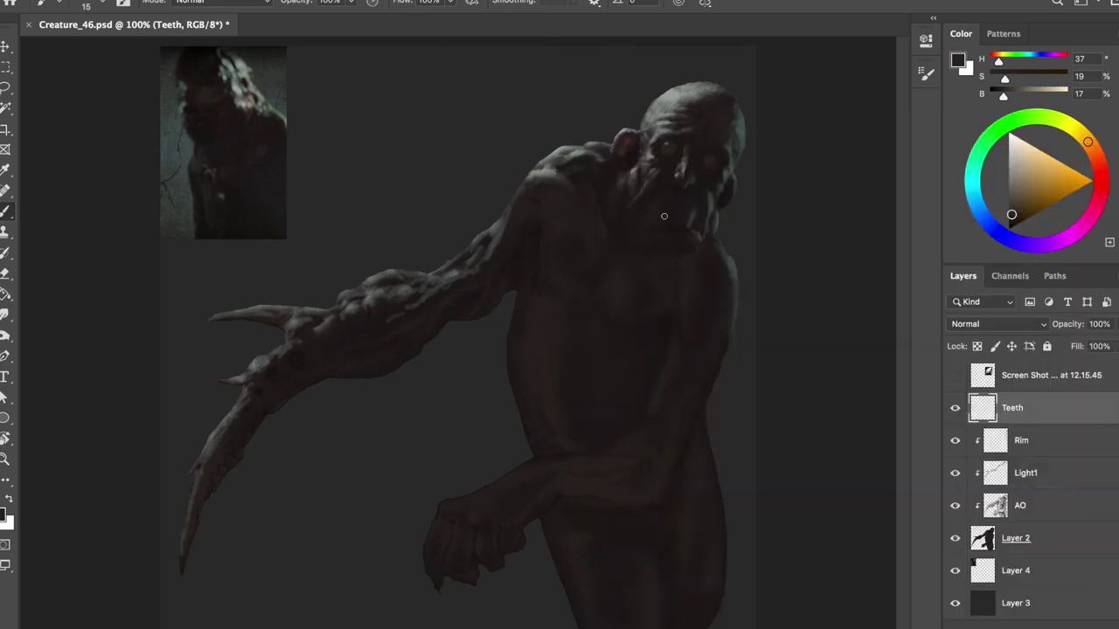
key(l)
key(h)
key(ctrl+alt+g)
Lasso the creature's chest and the small area around its mouth
drag(317, 194, 350, 242)
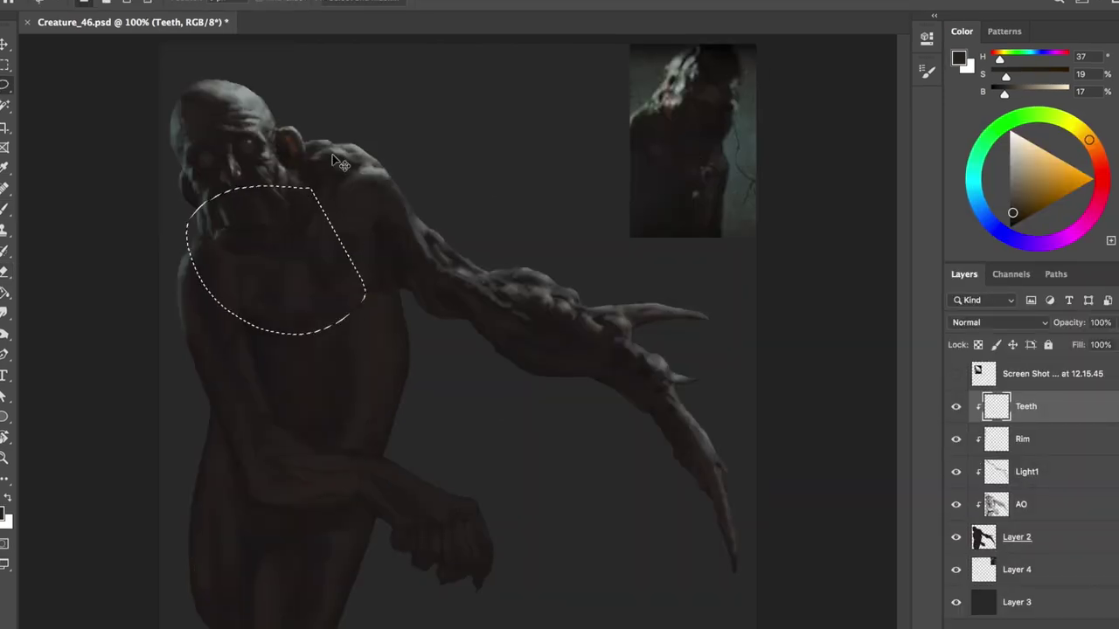
drag(223, 196, 218, 206)
key(alt+bracketleft)
key(b)
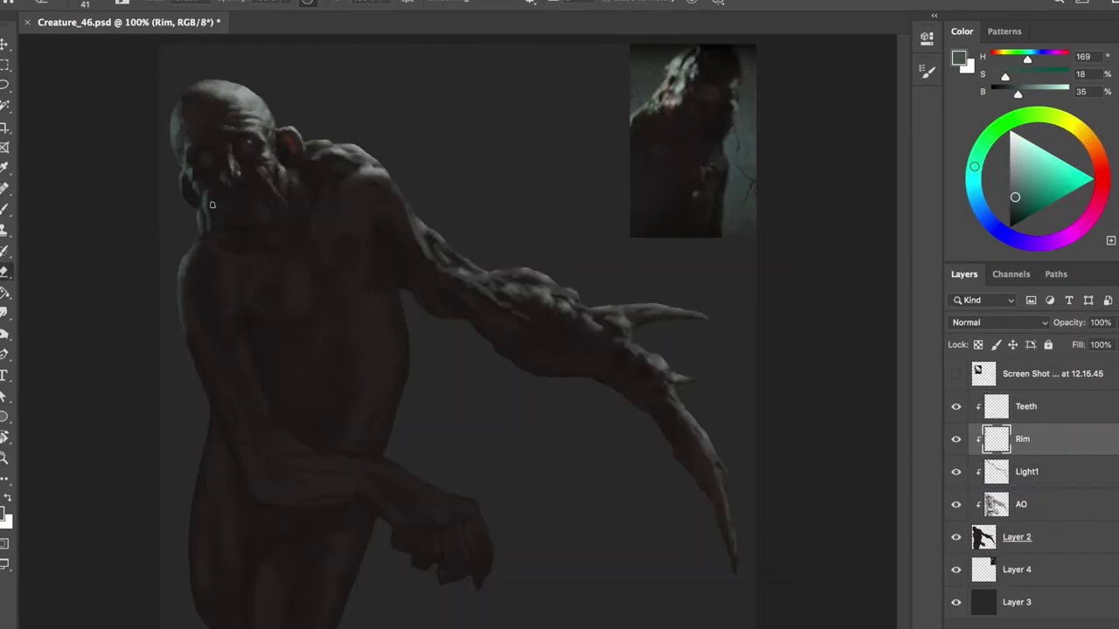
key(h)
key(b)
Sample a colour, move to Layer 2 and adjust it with Hue/Saturation
key(h)
key(i)
key(h)
key(alt+bracketleft)
key(alt+bracketleft)
key(alt+bracketleft)
key(ctrl+u)
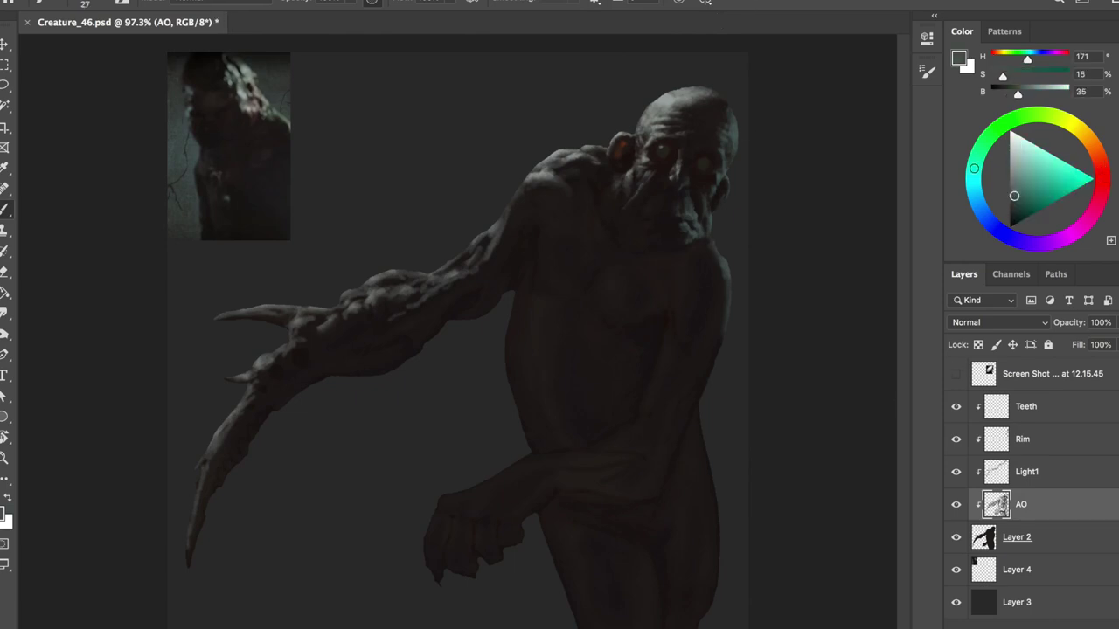
key(e)
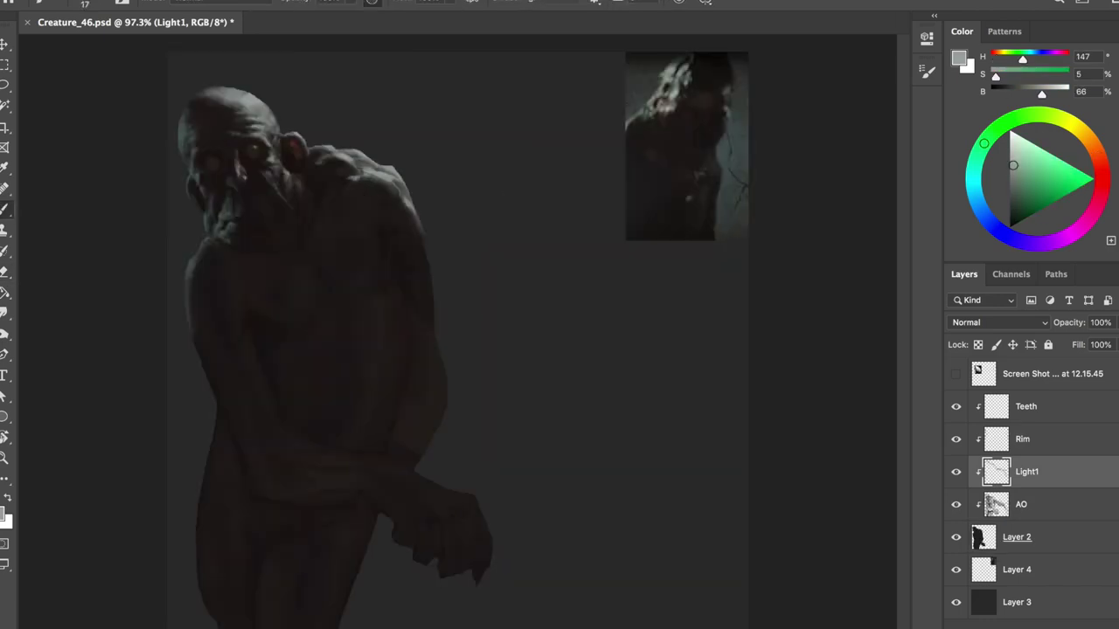
Flip the view to check proportions, then lasso a new arm hanging from the shoulder on Layer 2
key(h)
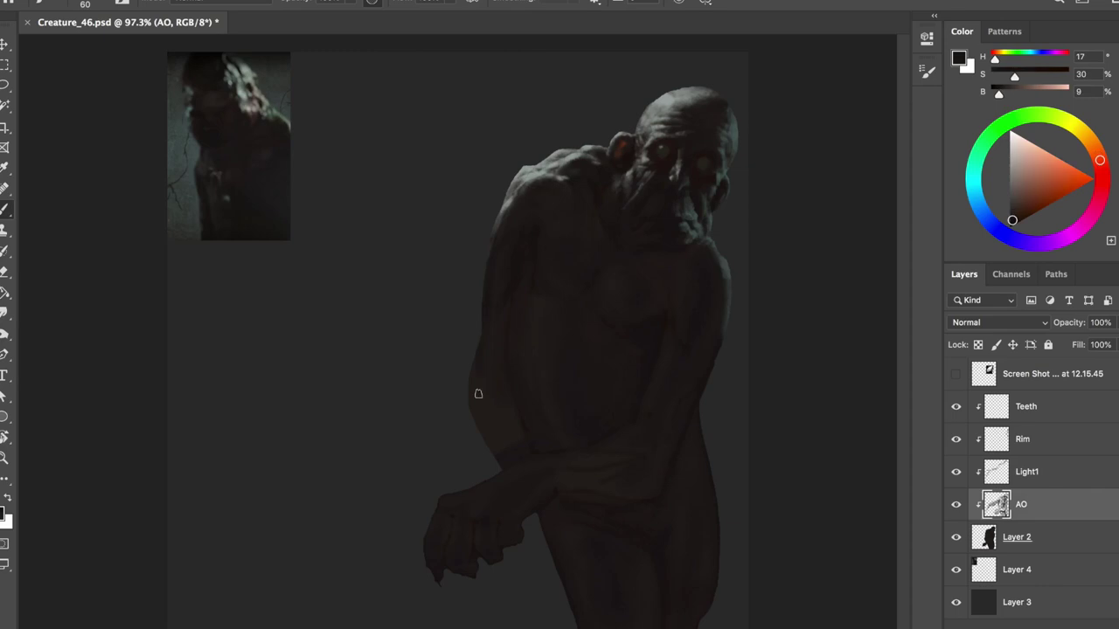
key(h)
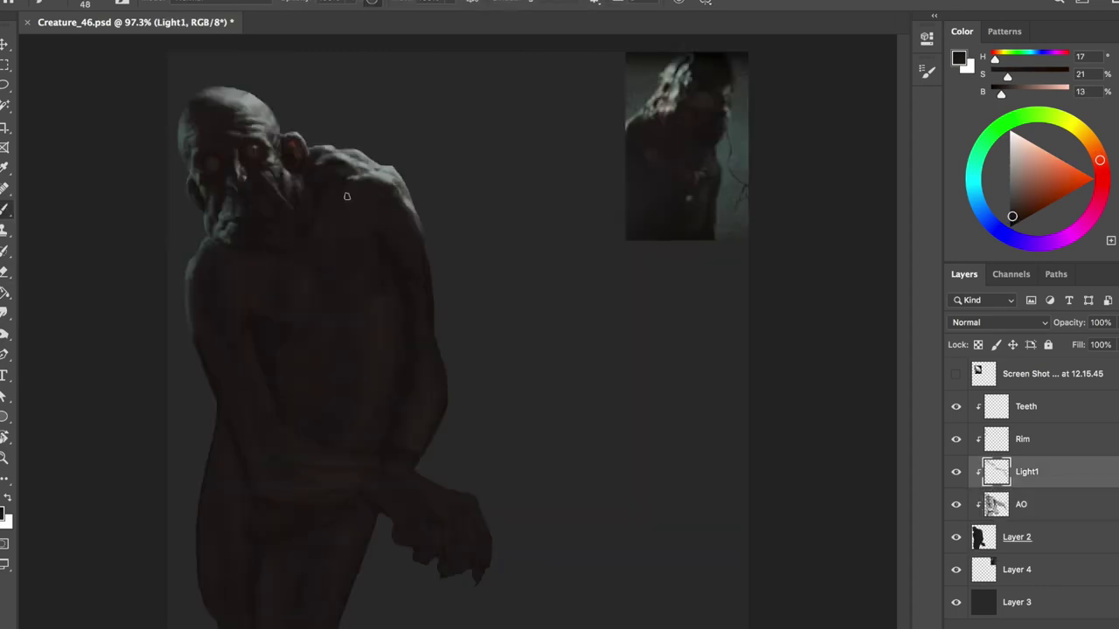
key(h)
key(l)
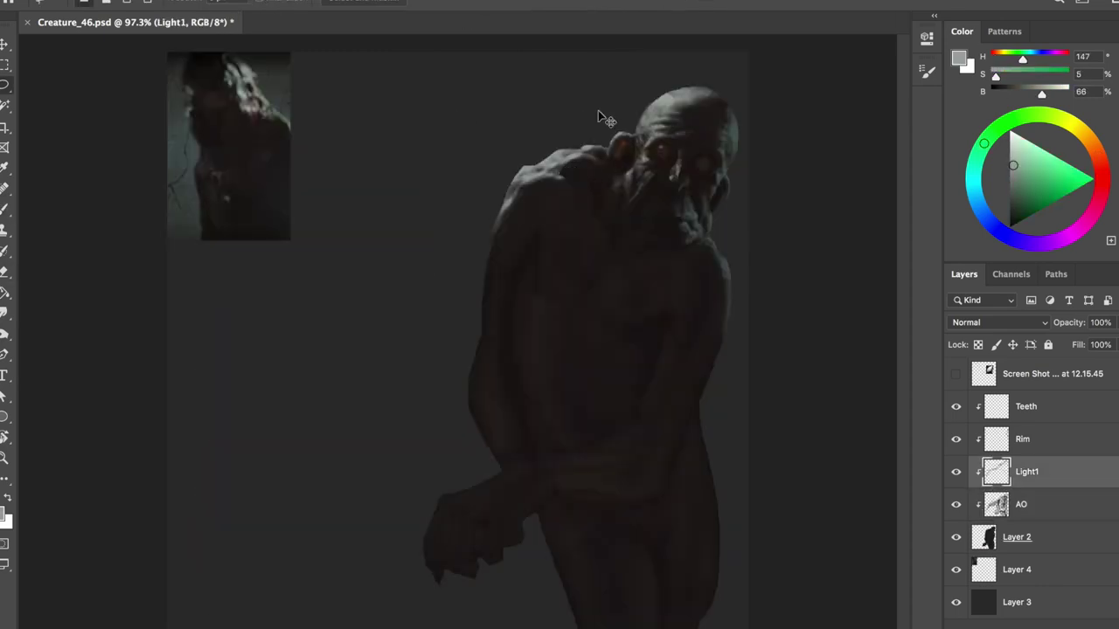
key(alt+bracketleft)
key(alt+bracketleft)
drag(537, 292, 475, 230)
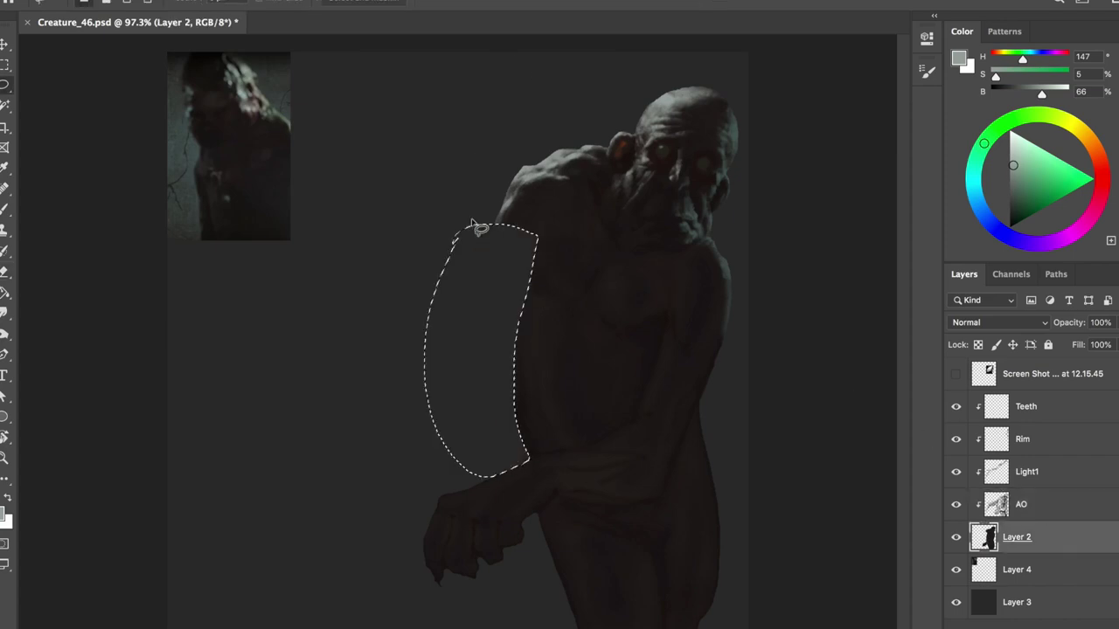
Fill the lassoed arm gap with dark brown on a new layer and merge it into Layer 4
key(Delete)
key(ctrl+d)
key(b)
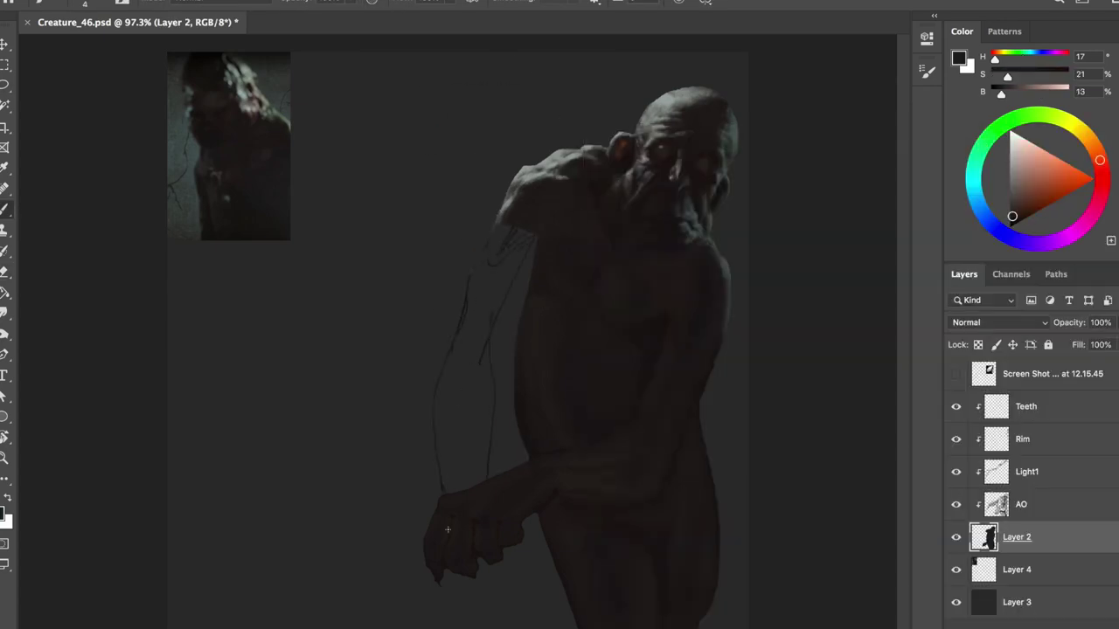
key(h)
key(h)
key(ctrl+shift+alt+n)
Check the new arm in a flipped view while stepping between layers
key(h)
key(alt+BackSpace)
key(ctrl+d)
key(ctrl+e)
key(h)
key(alt+bracketright)
key(h)
key(h)
key(alt+bracketright)
key(alt+bracketright)
key(alt+bracketright)
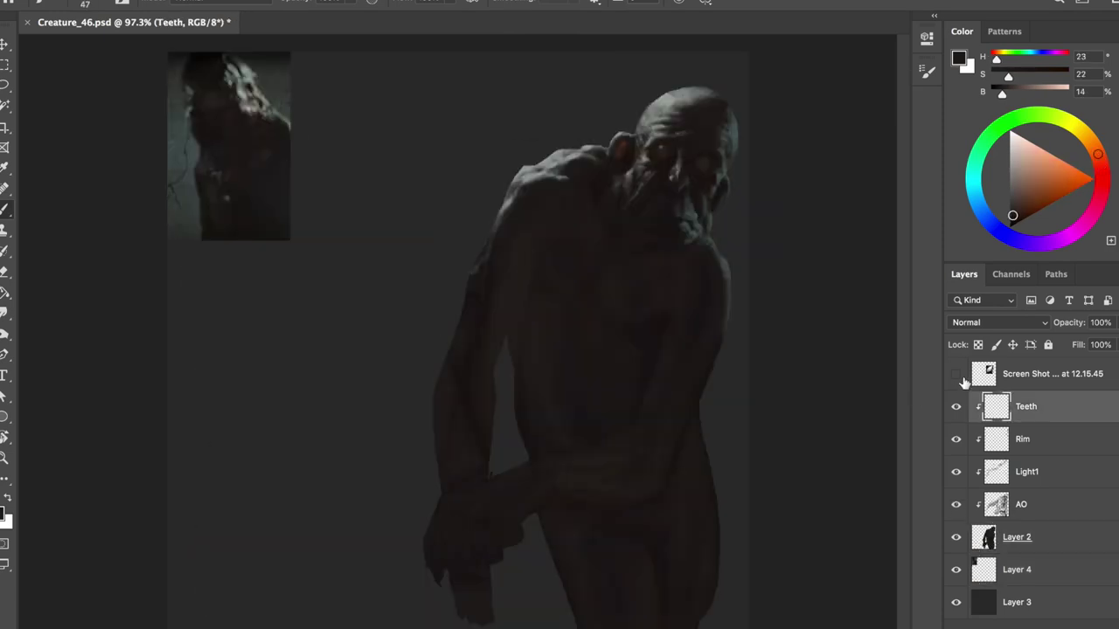
scroll(962, 381, down, 1)
key(h)
key(alt+bracketleft)
key(alt+bracketleft)
key(alt+bracketleft)
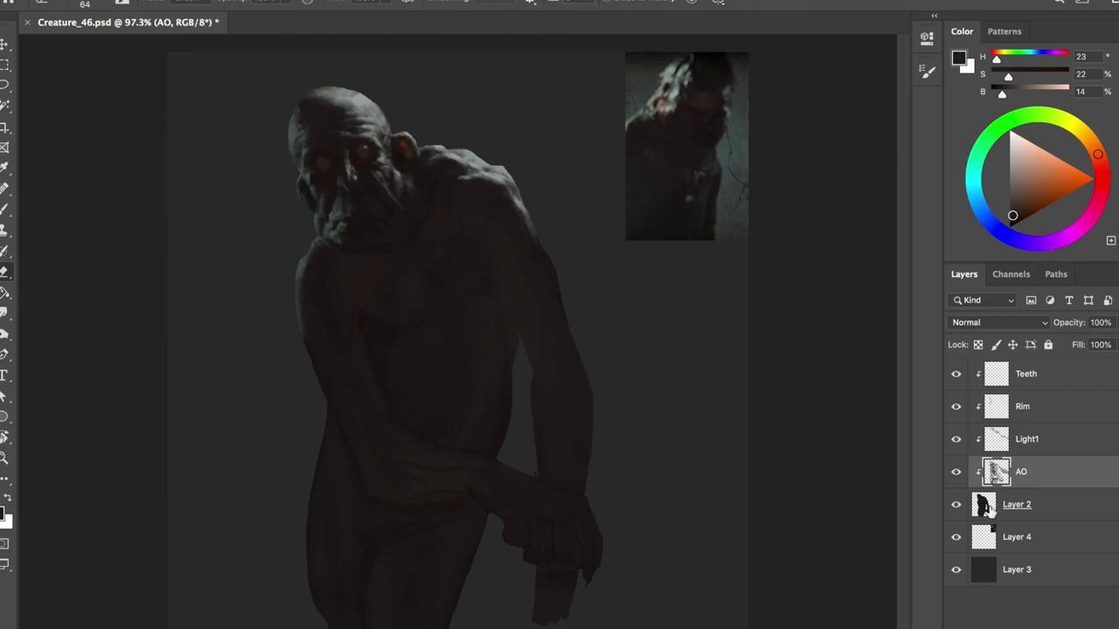
key(alt+bracketleft)
Paint muted teal on the Rim layer, then erase on Layer 2 to cut the crossing forearm
ctrl+click(599, 225)
key(b)
key(h)
key(e)
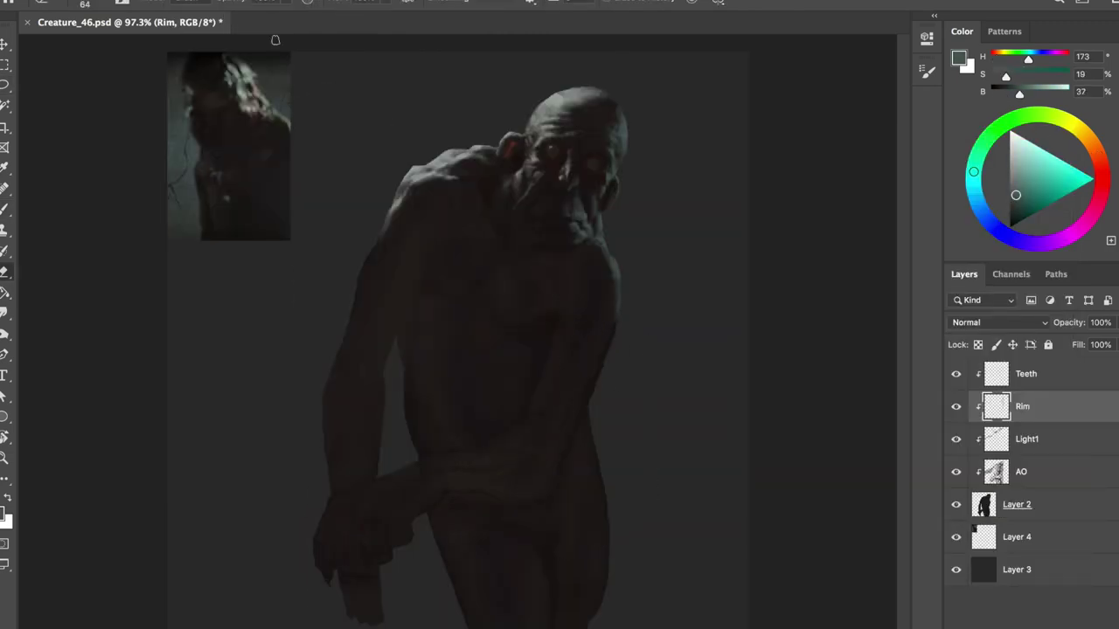
ctrl+click(315, 255)
key(h)
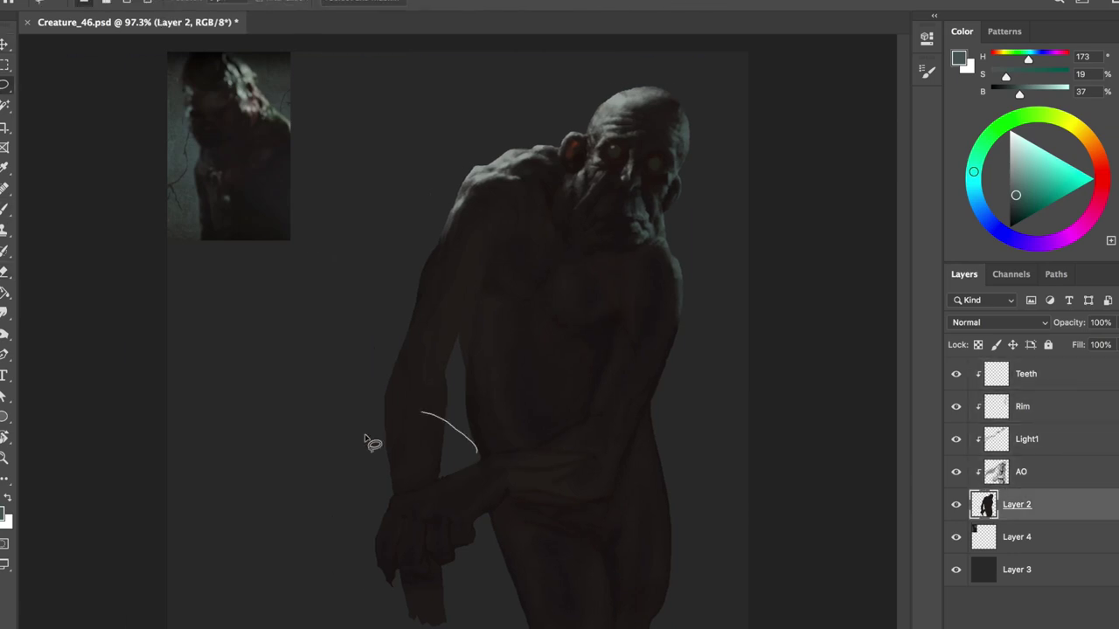
Paint warmer dark shadows on the AO layer and erase parts of the Rim layer
ctrl+click(564, 437)
key(b)
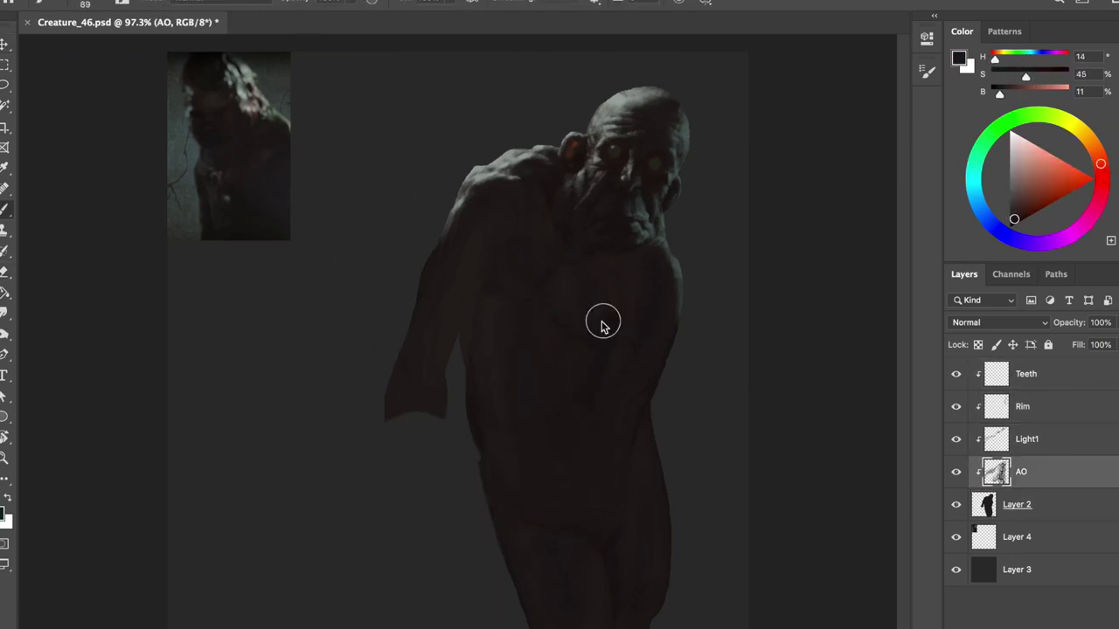
alt+click(584, 485)
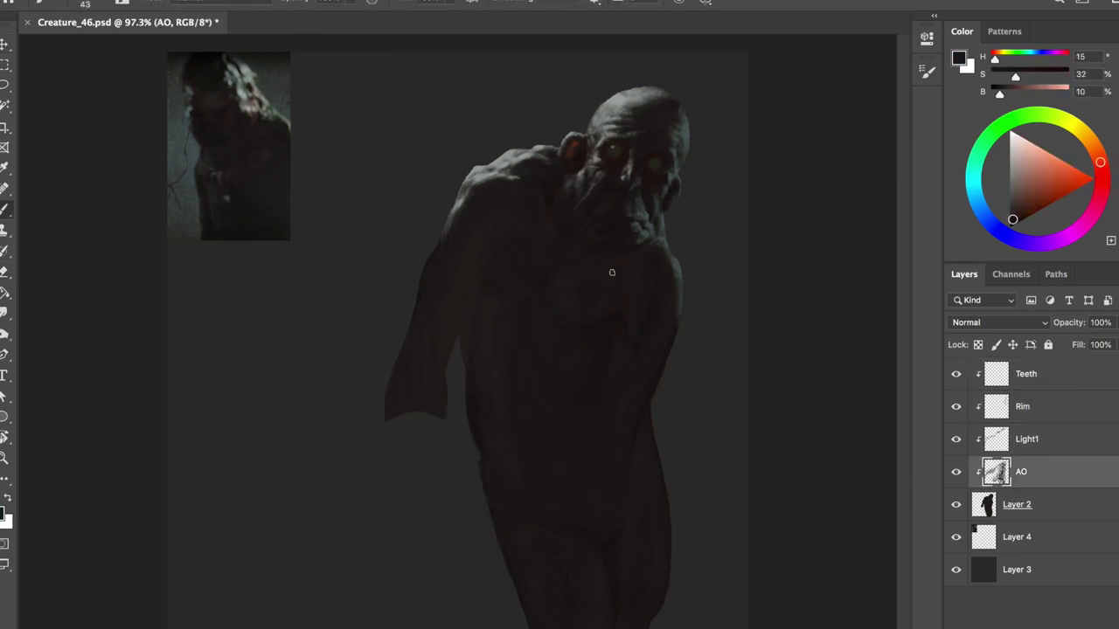
key(h)
ctrl+click(288, 131)
key(h)
key(h)
key(e)
key(h)
Touch up the Rim layer and paint AO shadows in a new dark colour
ctrl+click(644, 262)
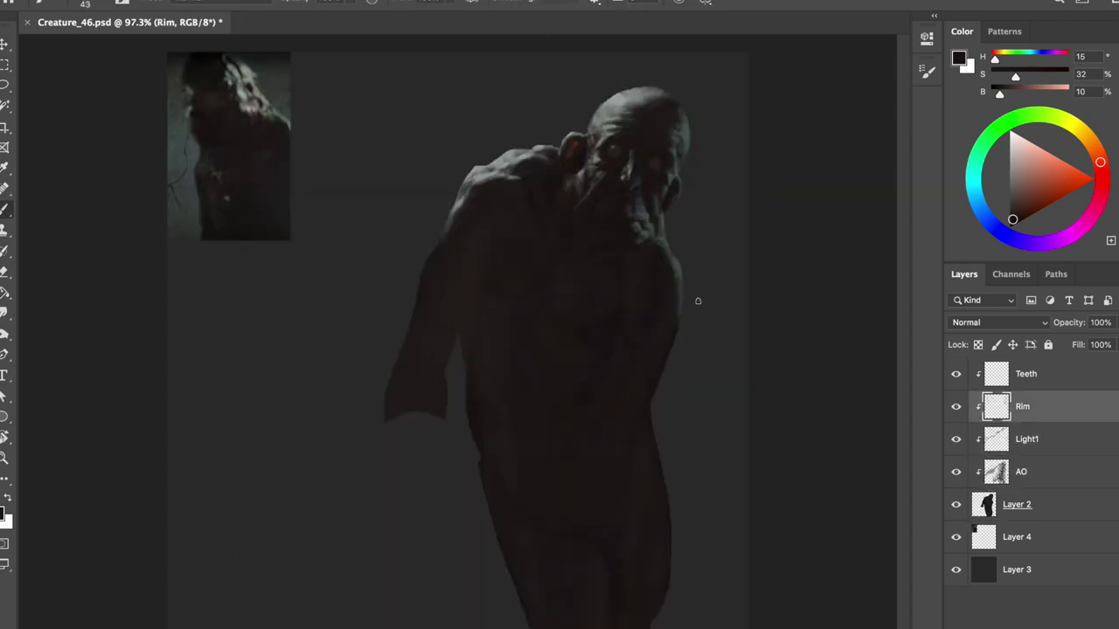
scroll(551, 358, up, 5)
scroll(548, 372, down, 3)
key(h)
ctrl+click(524, 315)
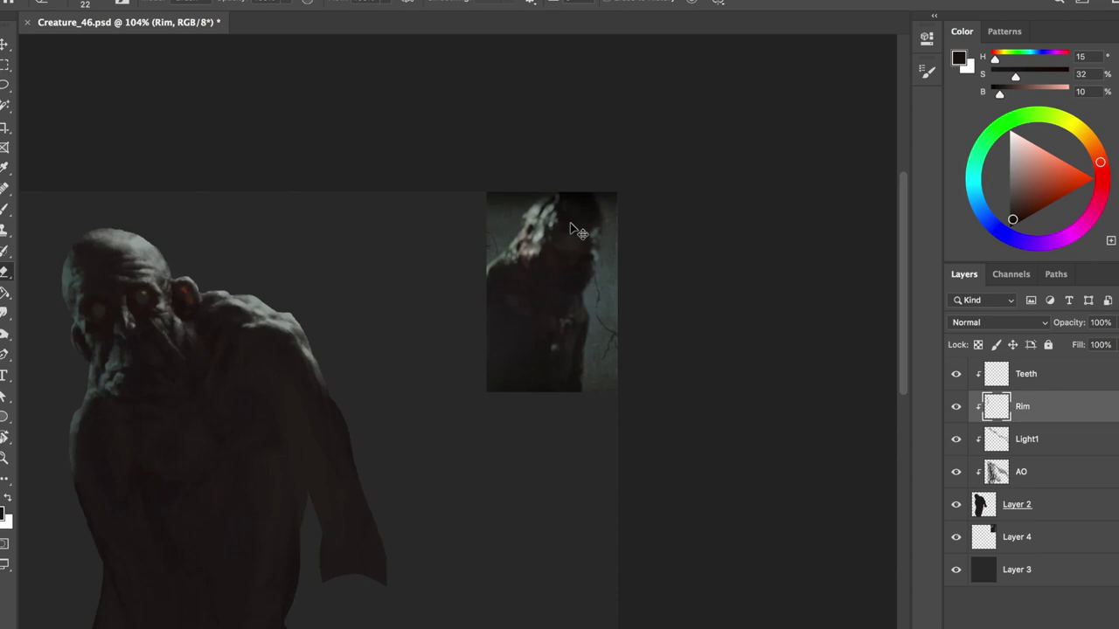
key(h)
key(b)
alt+click(523, 310)
Brighten the highlights strongly with a Hue/Saturation adjustment
key(h)
key(h)
scroll(455, 350, down, 2)
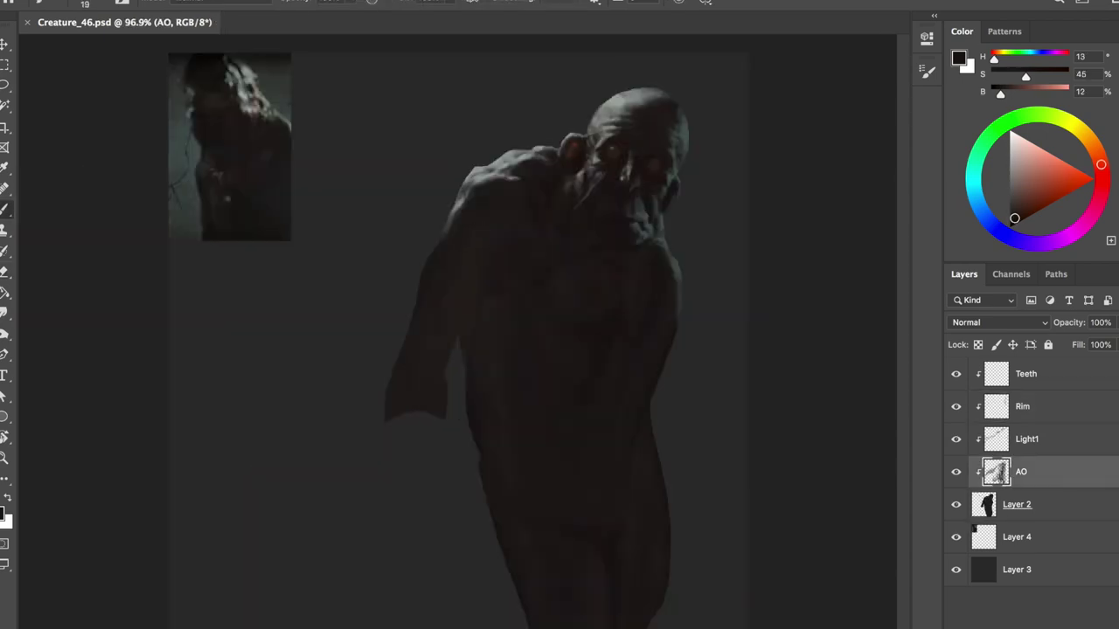
key(ctrl+u)
drag(842, 472, 920, 472)
Colorize the Light1 highlights teal with raised saturation via Hue/Saturation
key(Return)
key(ctrl+u)
drag(842, 395, 862, 395)
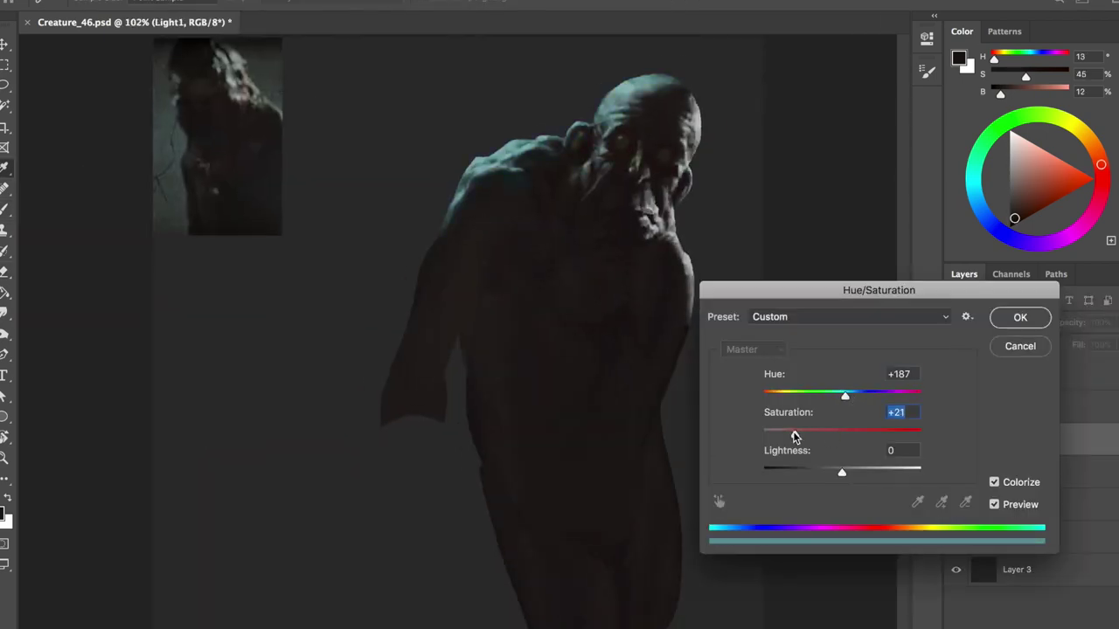
key(Escape)
key(ctrl+u)
mouse_move(842, 434)
mouse_down()
mouse_move(905, 435)
mouse_move(889, 435)
mouse_up()
key(Return)
Darken and saturate the Rim layer's light with Hue/Saturation
key(alt+bracketright)
scroll(524, 350, down, 2)
key(ctrl+u)
drag(841, 472, 808, 472)
key(Return)
key(h)
key(ctrl+u)
key(Return)
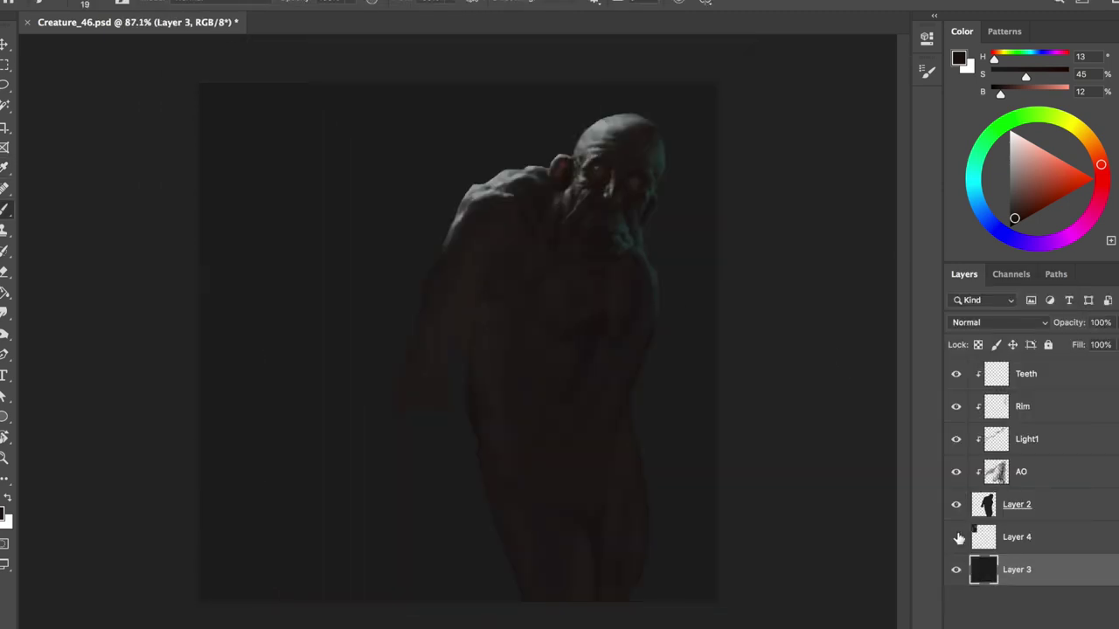
On Layer 2, delete the arm stump and fill a new left body contour
key(h)
key(alt+bracketright)
drag(461, 234, 437, 337)
key(Delete)
drag(400, 254, 467, 462)
key(alt+BackSpace)
key(ctrl+d)
Discard a claw outline and lasso-fill a new left edge for the body
drag(477, 200, 454, 260)
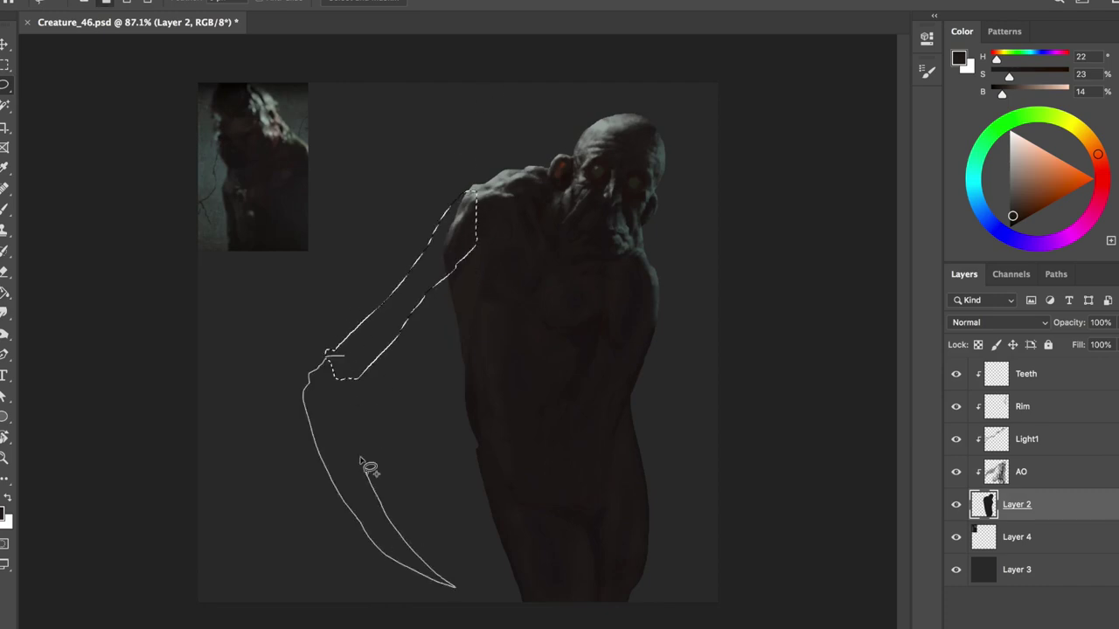
key(ctrl+d)
drag(457, 212, 439, 419)
key(alt+BackSpace)
key(ctrl+d)
key(h)
key(h)
Select the creature's lower body and shift it left into place with a transform
drag(519, 437, 612, 419)
key(ctrl+d)
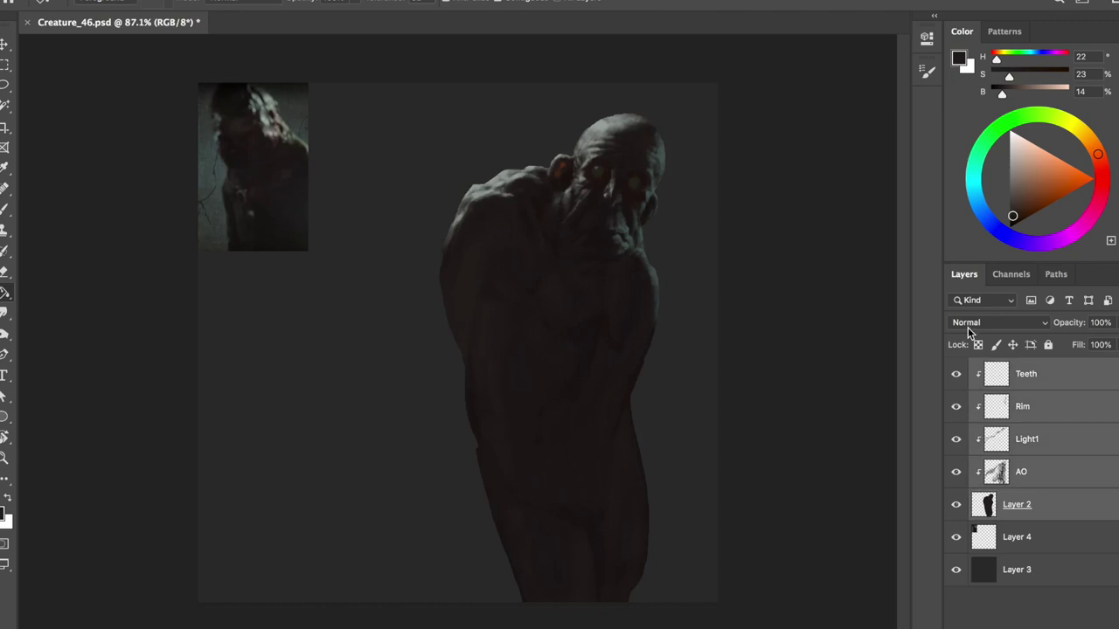
drag(542, 350, 371, 349)
key(ctrl+s)
drag(419, 384, 315, 603)
drag(498, 507, 445, 507)
key(ctrl+t)
key(Return)
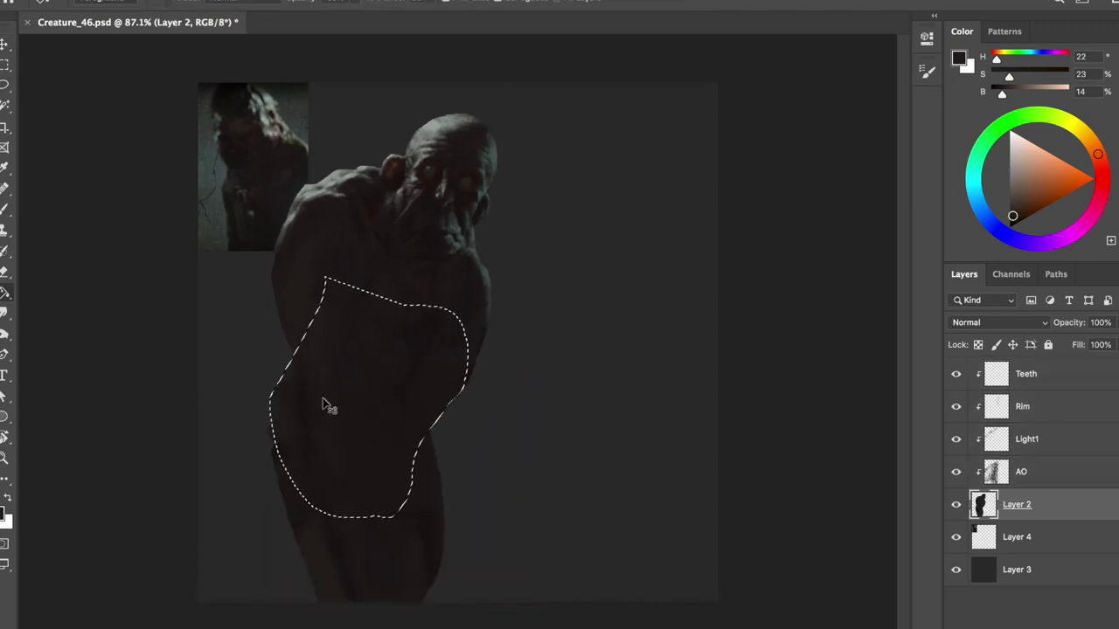
key(ctrl+d)
Switch to the AO layer at actual size with a dark red-brown brush
key(alt+bracketright)
key(ctrl+1)
key(b)
alt+click(478, 307)
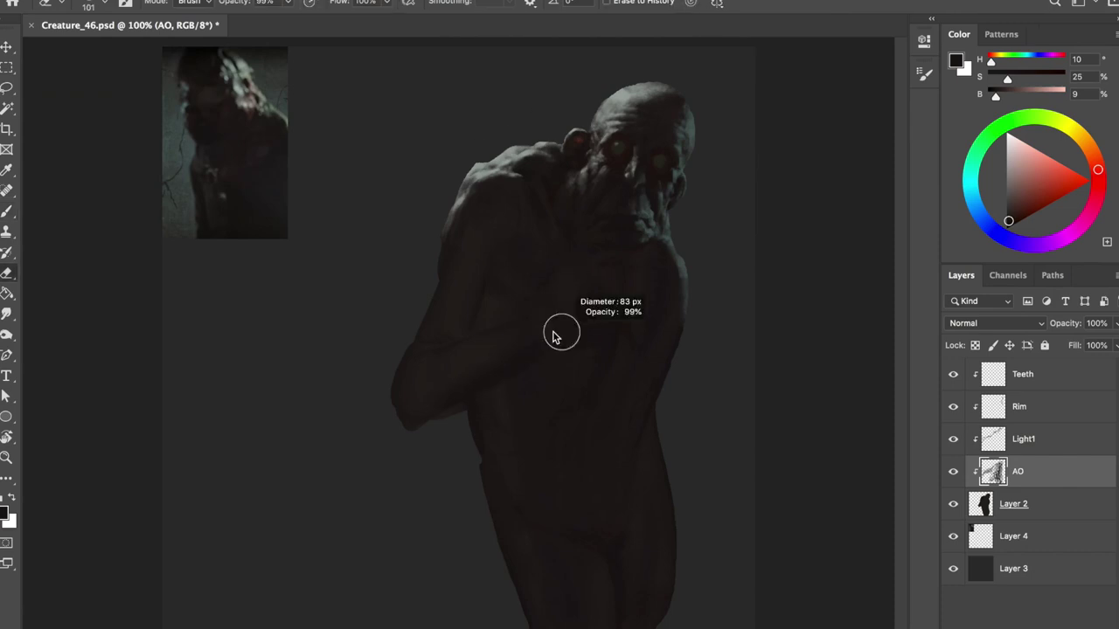
Alternate erasing and painting AO shadows in a near-neutral dark grey
key(e)
key(b)
alt+click(532, 244)
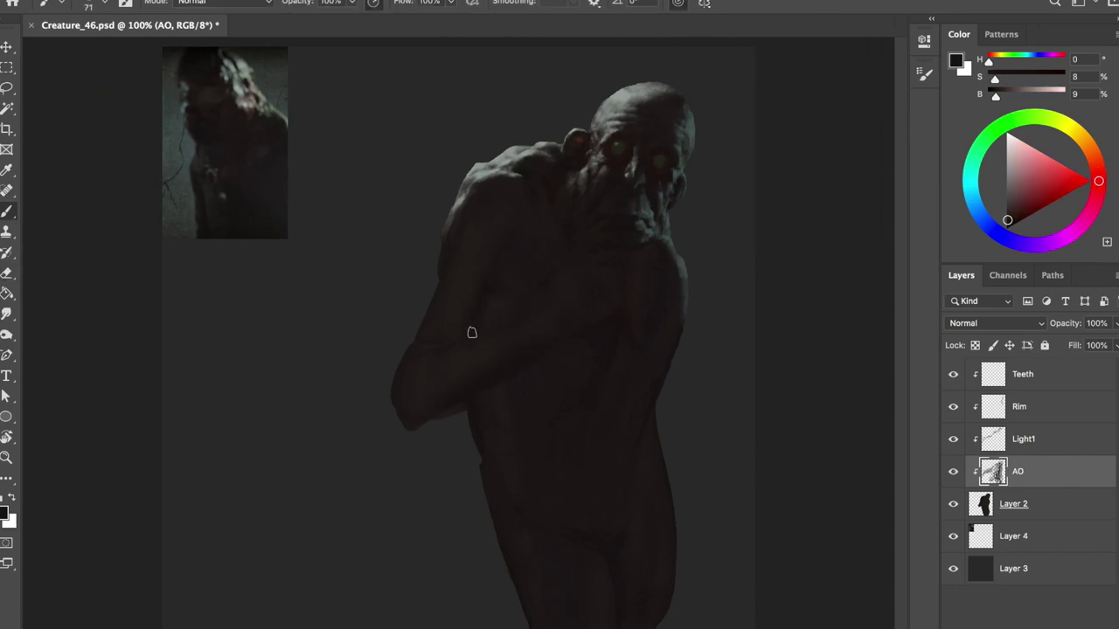
key(e)
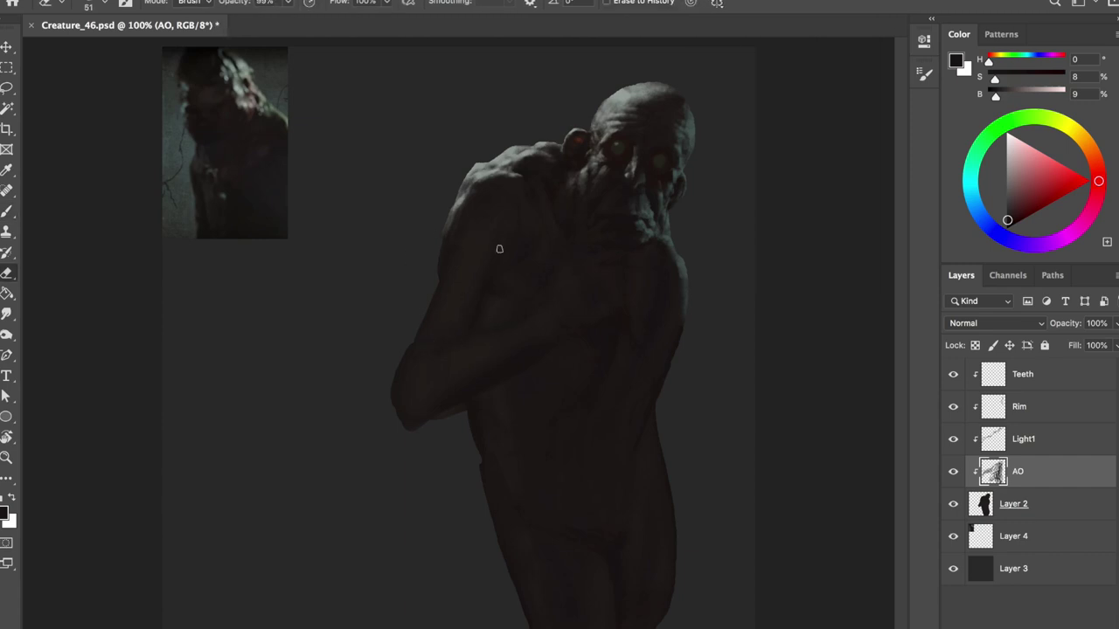
key(b)
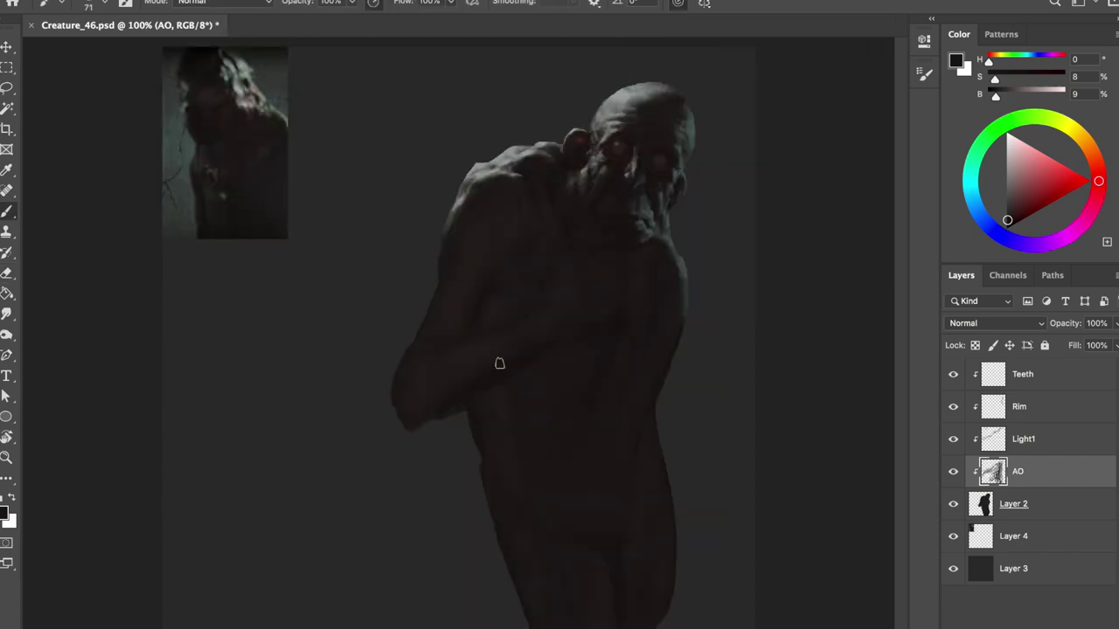
Paint and erase muted teal rim strokes on the Rim layer with a smaller brush
key(alt+[)
alt+click(604, 360)
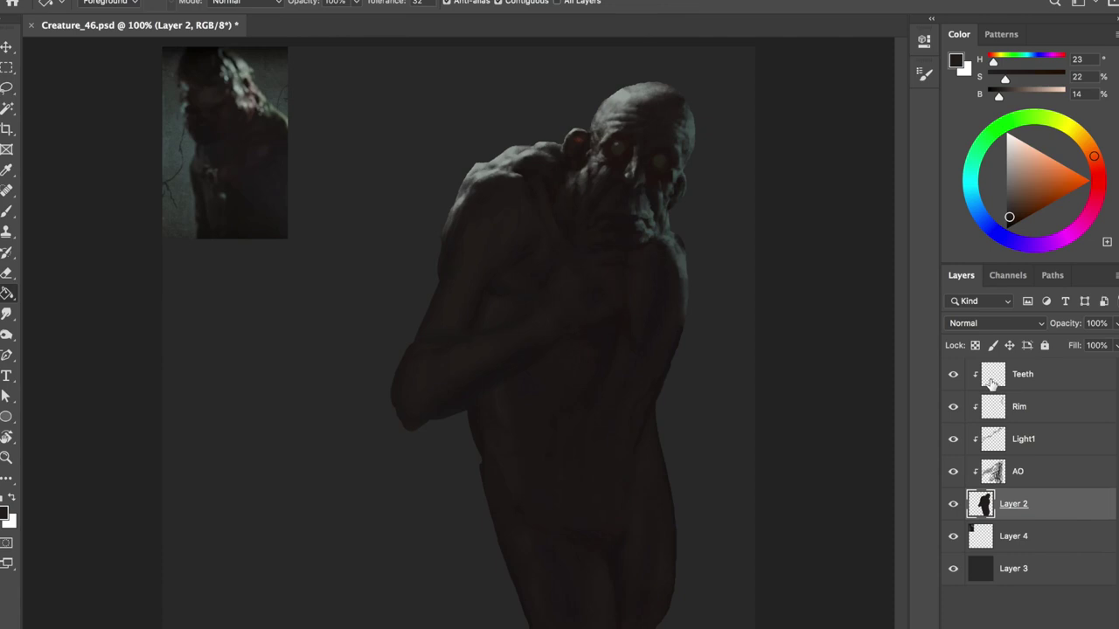
key(alt+])
key(alt+])
key(alt+])
key(alt+[)
key(alt+[)
key(alt+[)
key(alt+])
key(alt+])
key(alt+])
key(e)
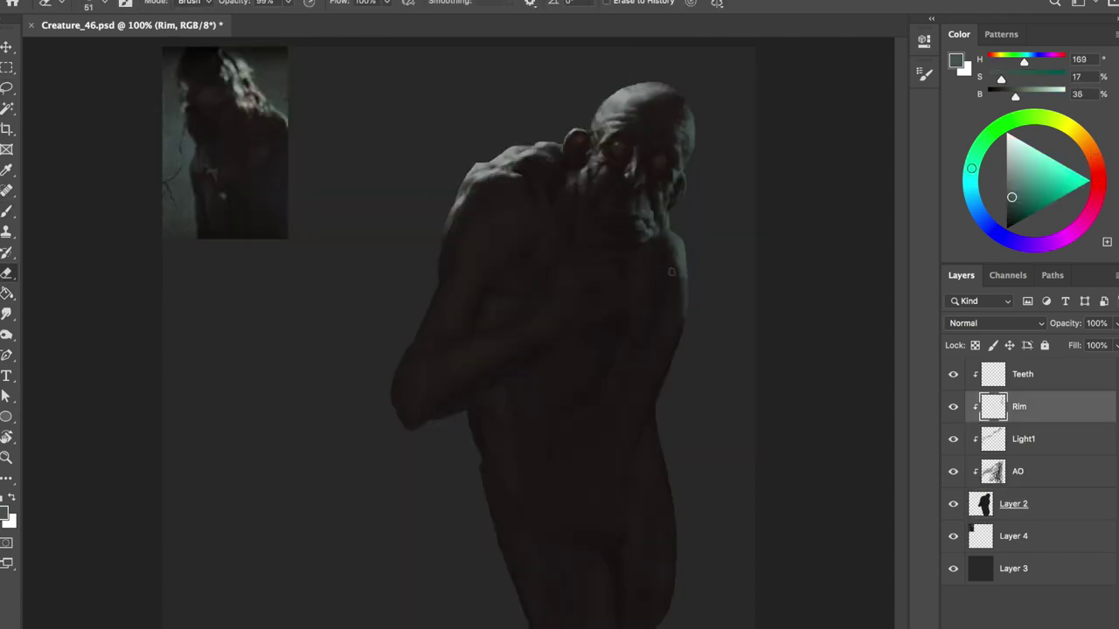
Fill a sliver along the figure's right side with dark body colour on Layer 2
key(alt+[)
key(alt+[)
key(alt+[)
drag(712, 236, 699, 262)
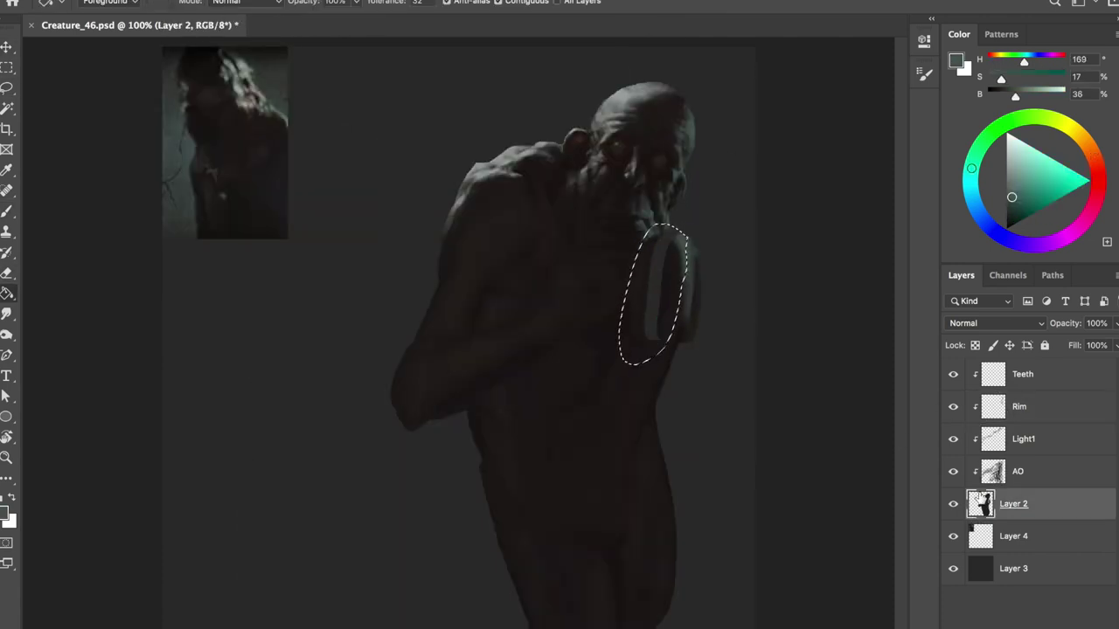
key(g)
click(995, 411)
key(b)
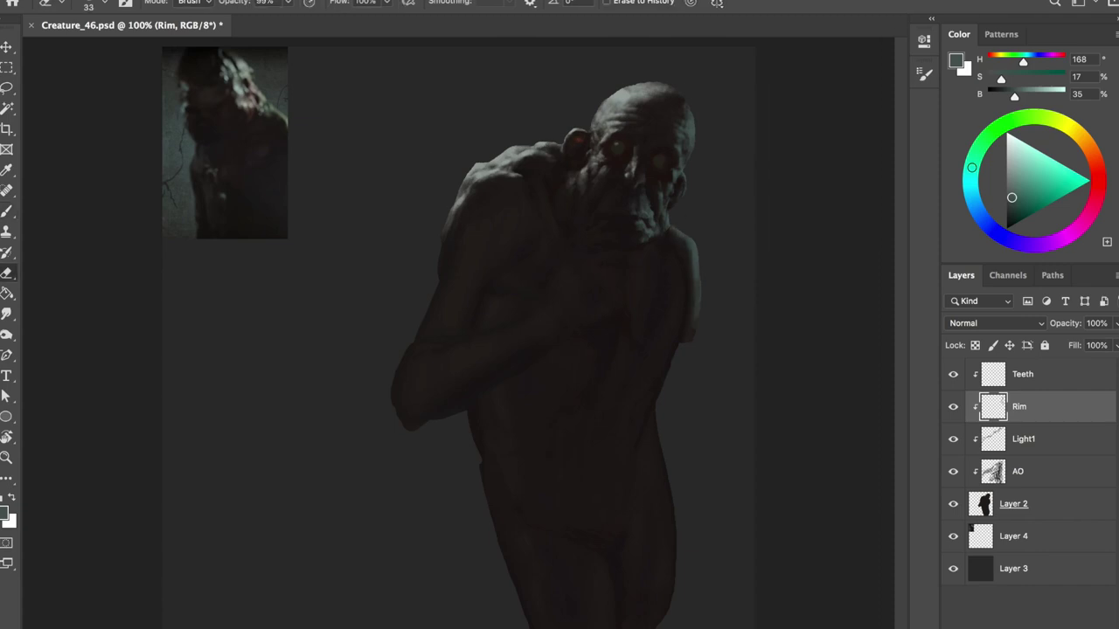
Paint AO shadow on the body with sampled dark tones, resizing the brush between 31 and 81
key(alt+[)
key(alt+[)
alt+click(676, 266)
key(bracketleft)
key(bracketleft)
alt+click(592, 243)
alt+click(568, 216)
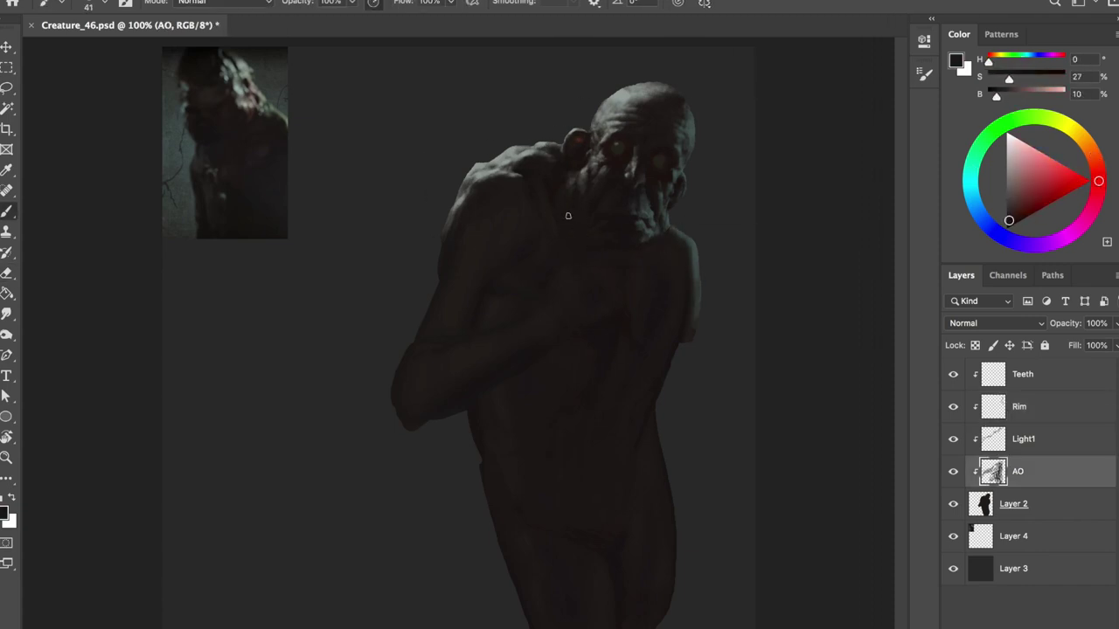
alt+click(577, 244)
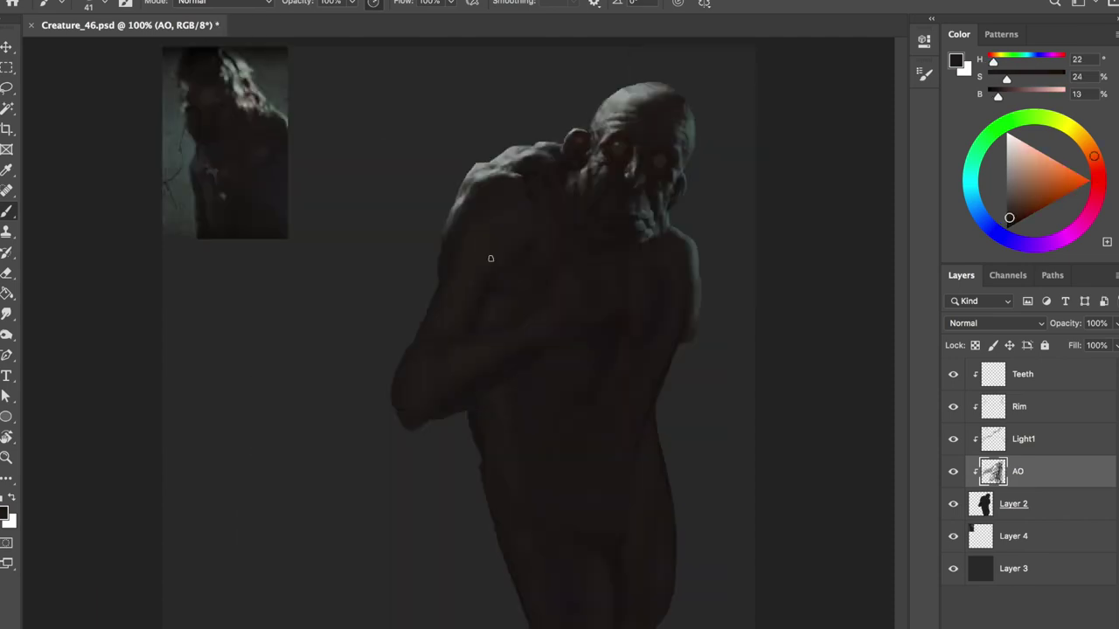
alt+click(582, 220)
drag(617, 370, 624, 419)
alt+click(617, 301)
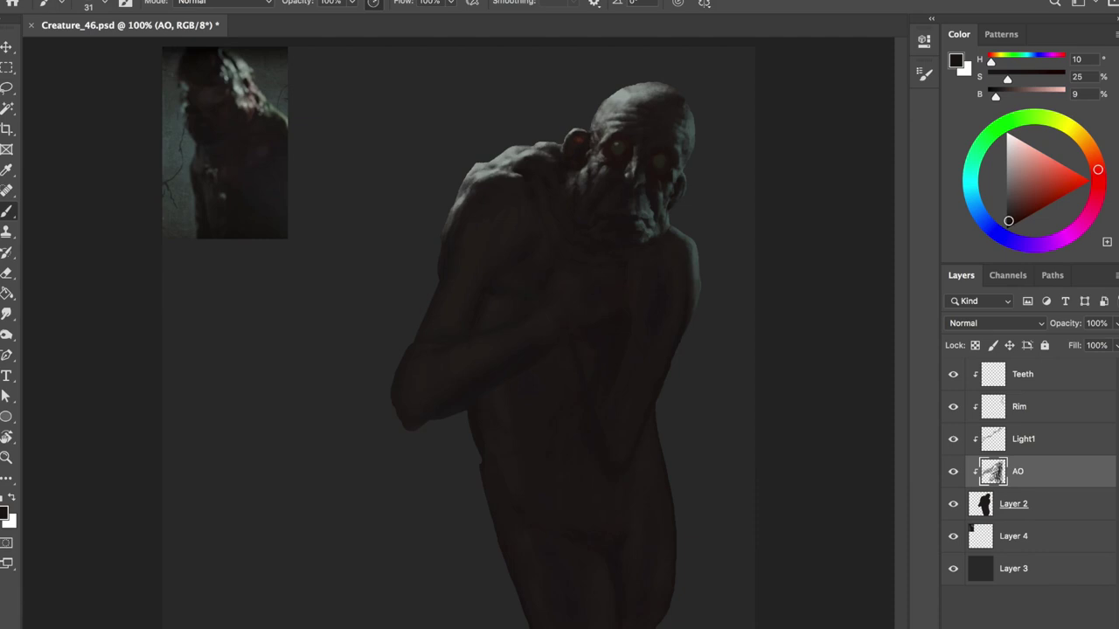
drag(686, 305, 687, 250)
alt+click(624, 397)
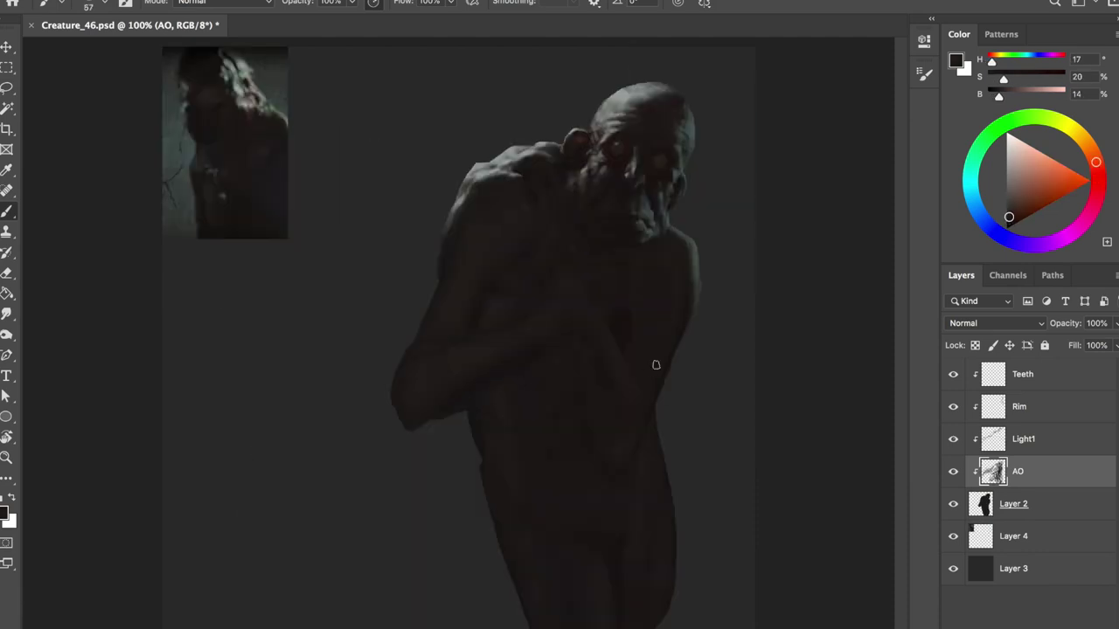
alt+click(644, 312)
Paint teal rim light along the figure's edge, check it mirrored, and save
key(alt+])
key(alt+])
drag(670, 341, 624, 457)
drag(664, 365, 625, 459)
key(ctrl+shift+h)
key(ctrl+shift+h)
alt+click(504, 288)
key(ctrl+shift+h)
key(ctrl+shift+h)
alt+click(501, 298)
key(ctrl+s)
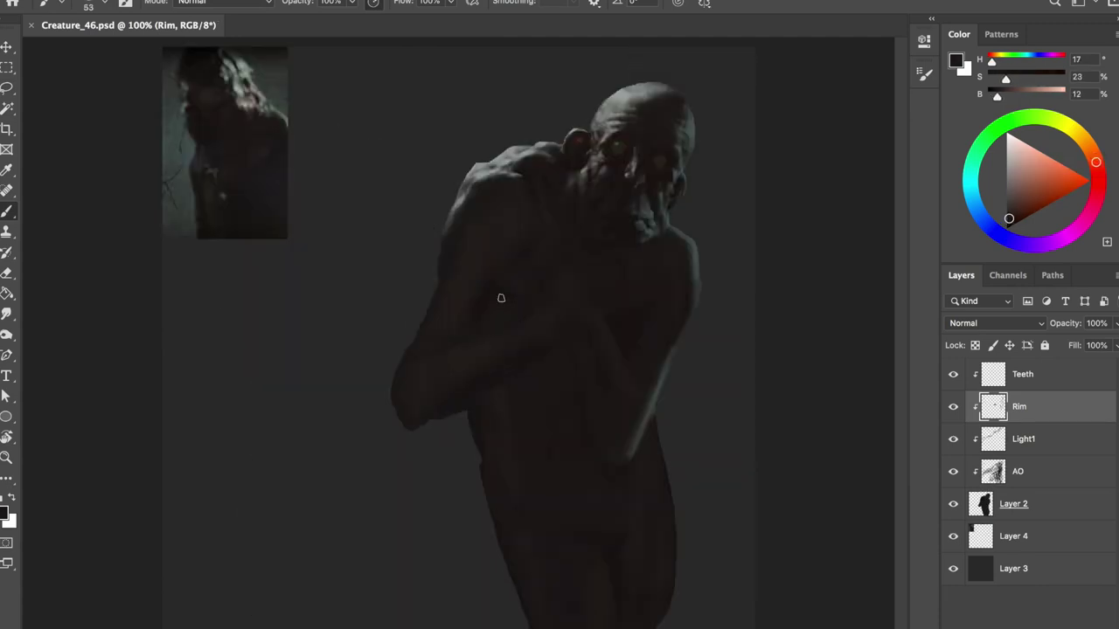
Fill the gap in the figure's back contour with base body colour on Layer 2
key(alt+bracketleft)
key(alt+bracketleft)
alt+click(512, 250)
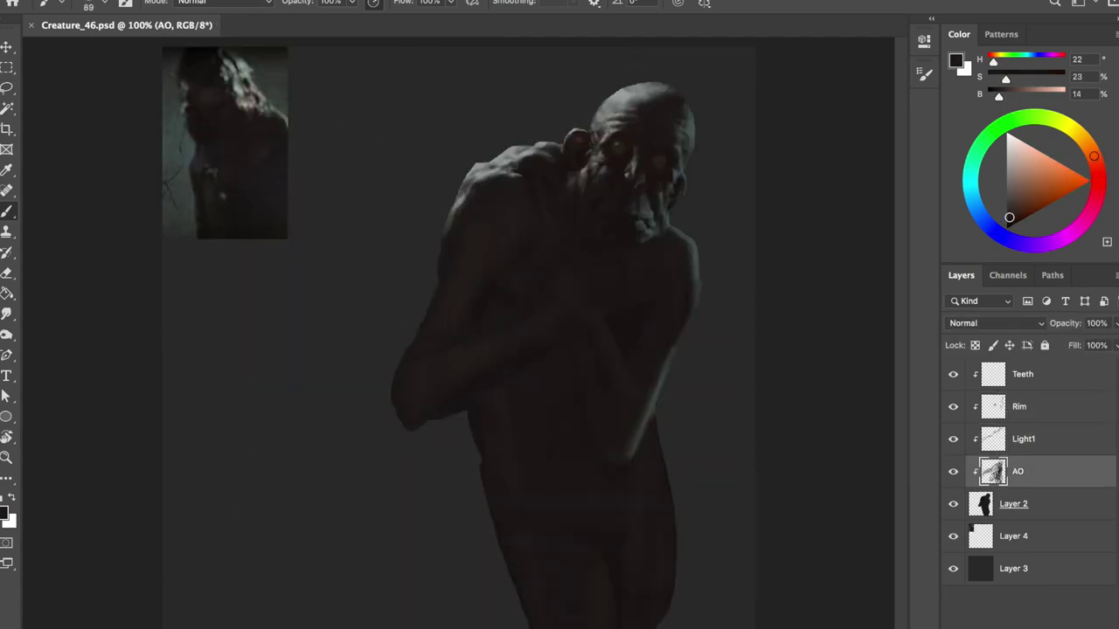
alt+click(647, 300)
alt+click(486, 270)
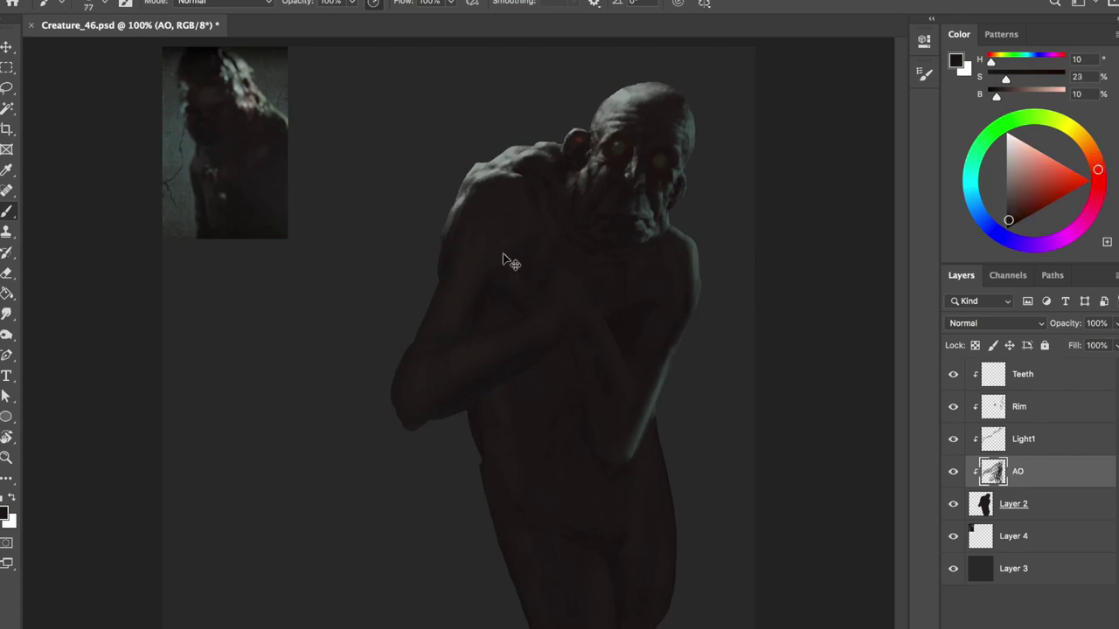
key(alt+bracketleft)
key(g)
click(461, 307)
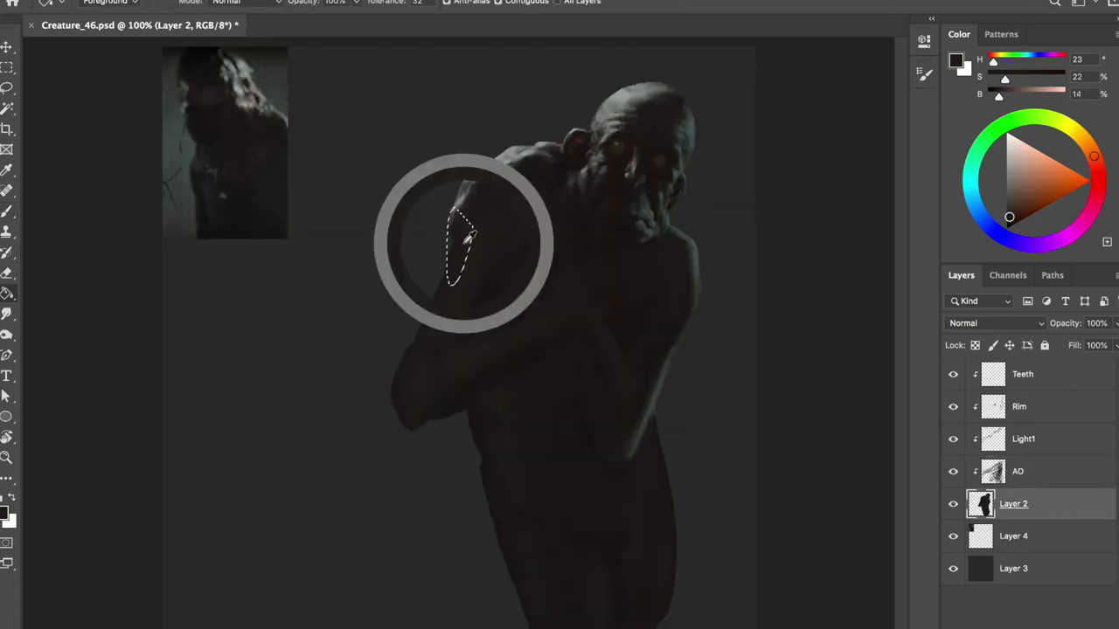
Toggle the AO shading off and on against the base silhouette to compare
key(alt+bracketright)
key(b)
alt+click(499, 277)
key(ctrl+comma)
key(alt+bracketleft)
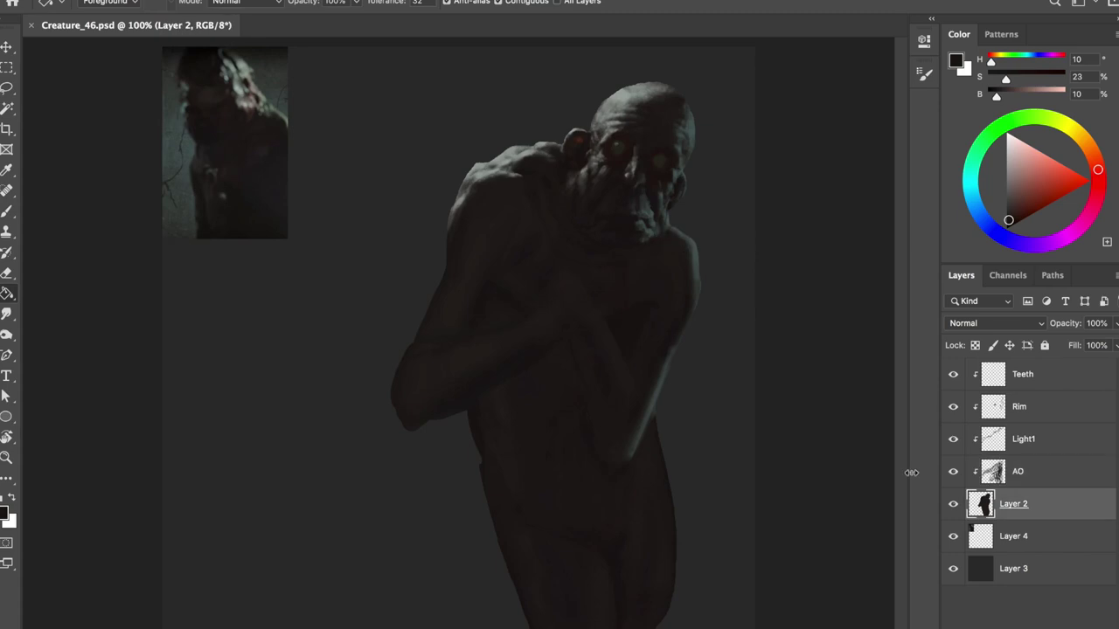
key(alt+bracketright)
key(ctrl+comma)
Sample dark body browns, lasso an area of the figure, deselect, and save
alt+click(509, 318)
alt+click(499, 348)
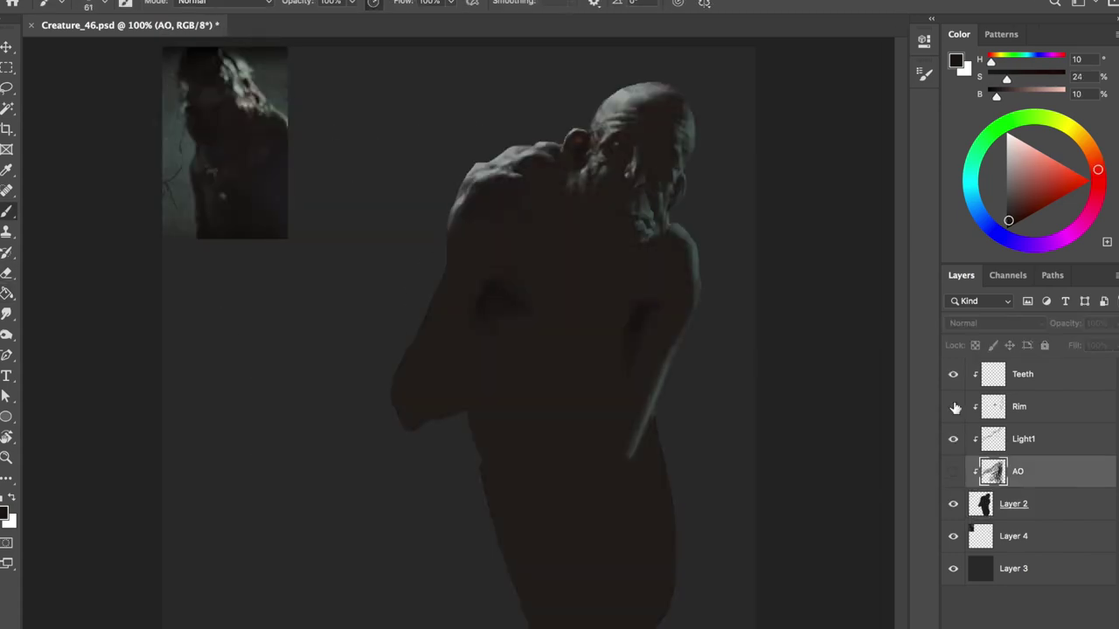
key(l)
drag(489, 262, 634, 415)
key(ctrl+d)
key(b)
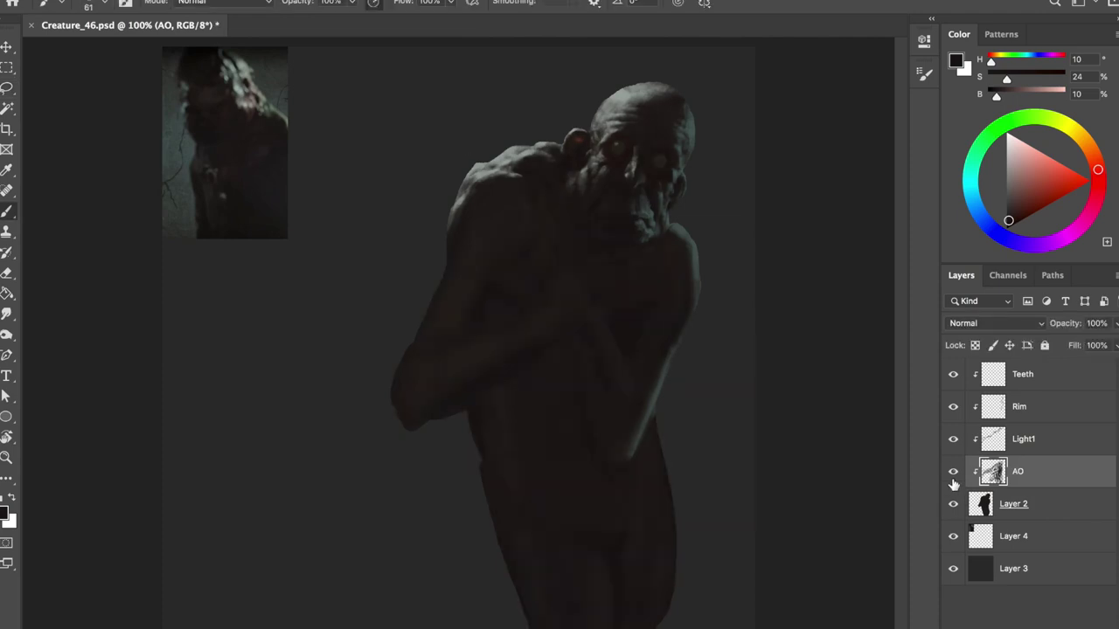
alt+click(474, 270)
key(ctrl+s)
Enlarge the brush to about 45 and sample dark skin and backdrop tones
alt+click(516, 309)
key(h)
key(h)
drag(464, 277, 485, 277)
alt+click(518, 315)
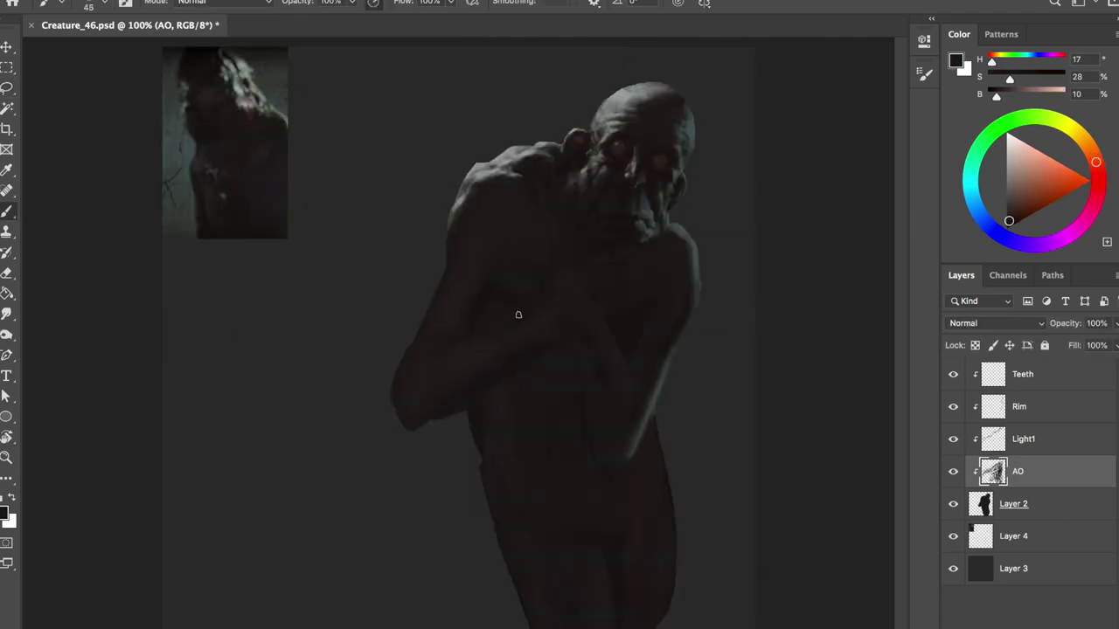
key(h)
alt+click(547, 242)
key(h)
key(ctrl+s)
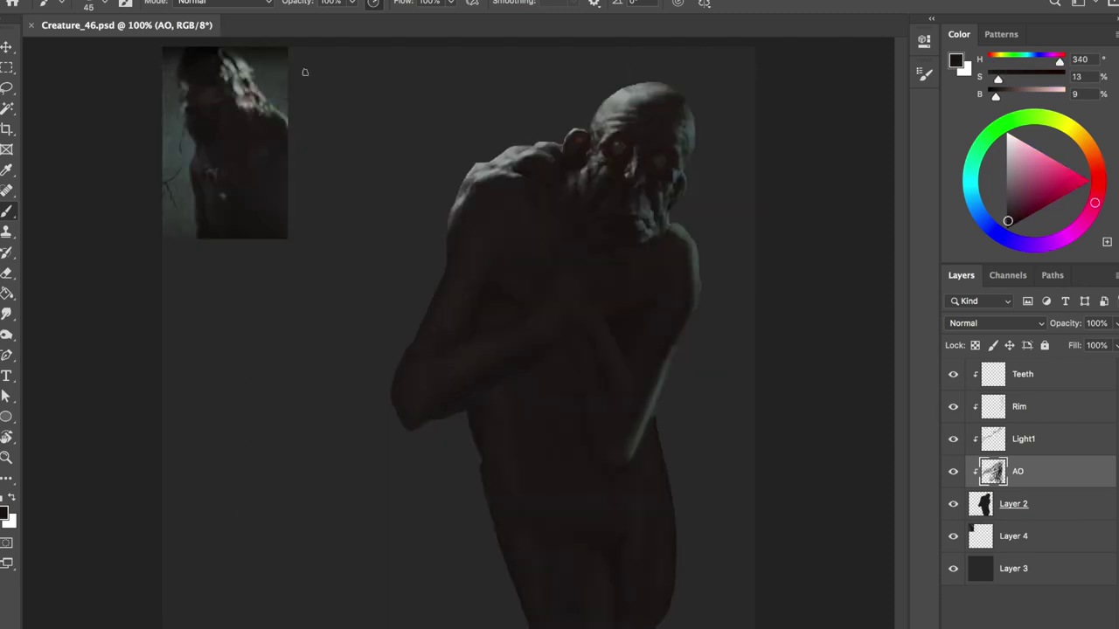
Paint a dark reddish shadow stroke across the creature's body on the AO layer
alt+click(599, 288)
key(ctrl+s)
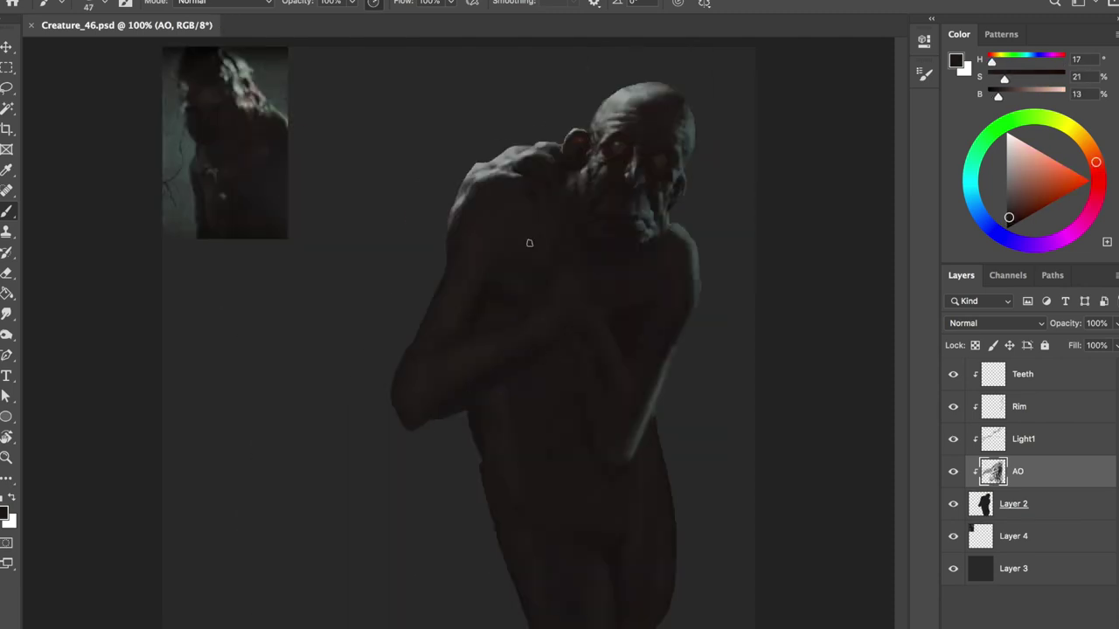
alt+click(529, 242)
drag(529, 242, 479, 314)
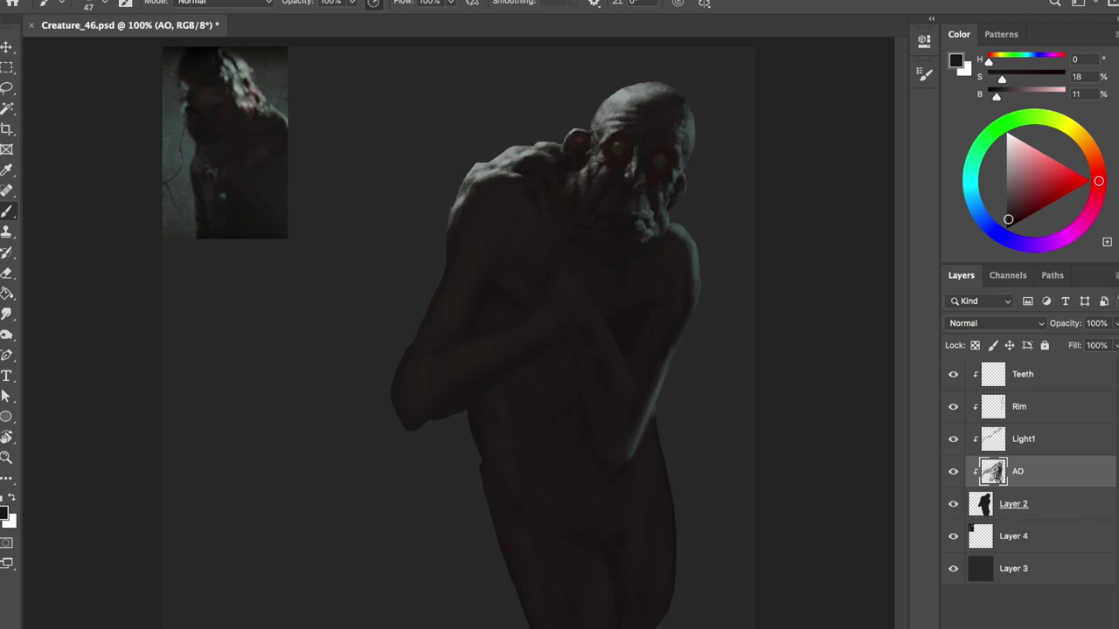
alt+click(548, 208)
key(ctrl+shift+alt+n)
alt+click(611, 236)
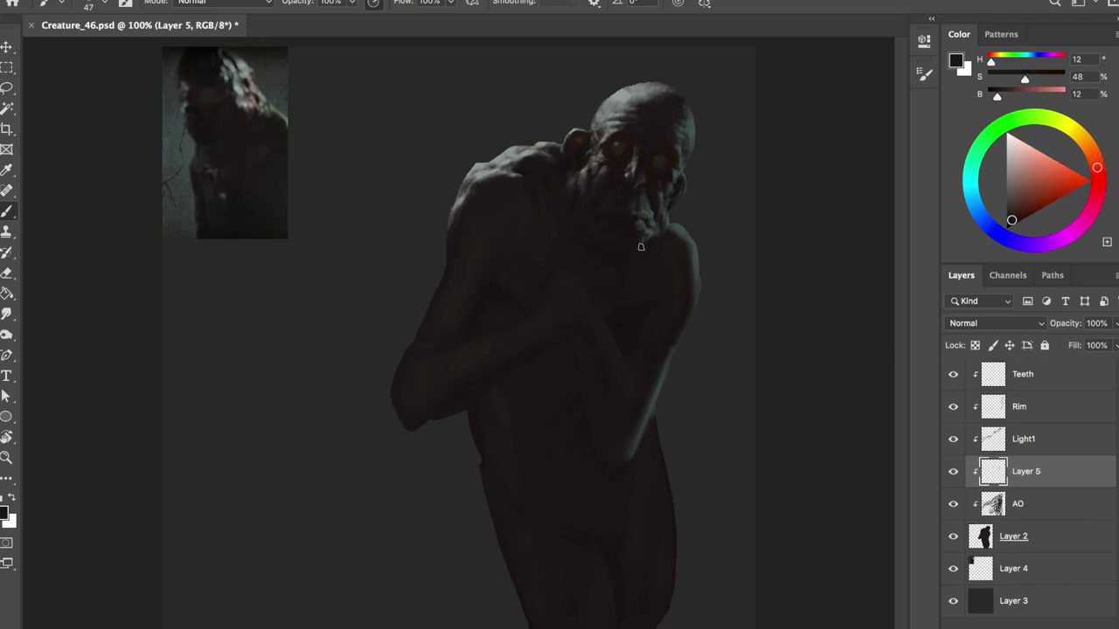
key(ctrl+z)
Sample muted and dark browns and shrink the brush to about 13 for detail
right_click(516, 312)
key(Escape)
alt+click(609, 463)
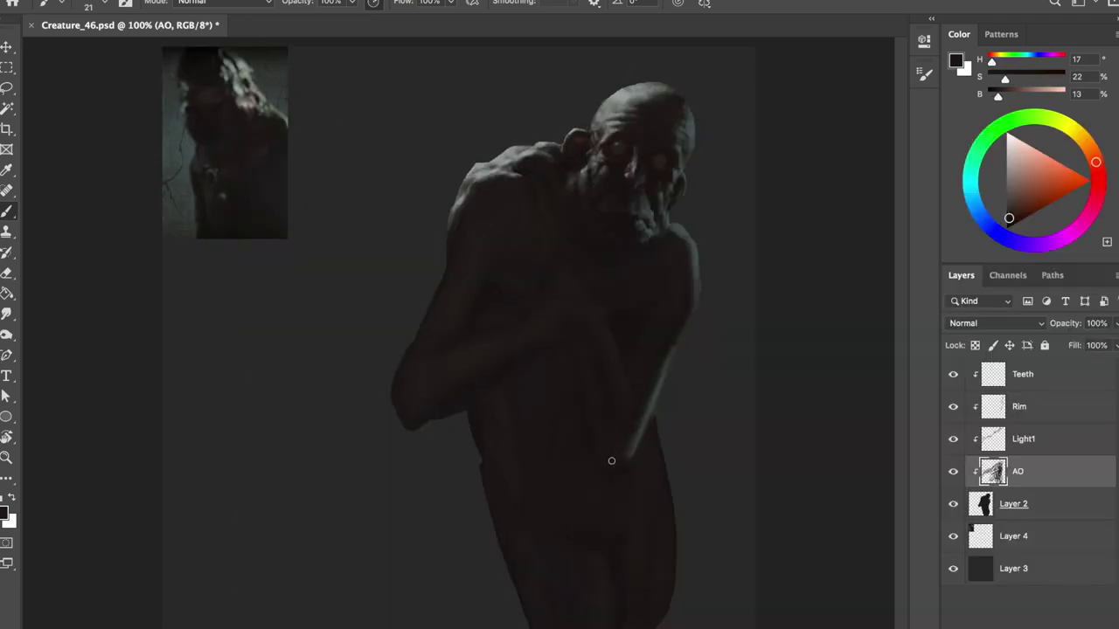
alt+click(621, 382)
alt+click(609, 127)
alt+click(611, 300)
drag(611, 300, 570, 314)
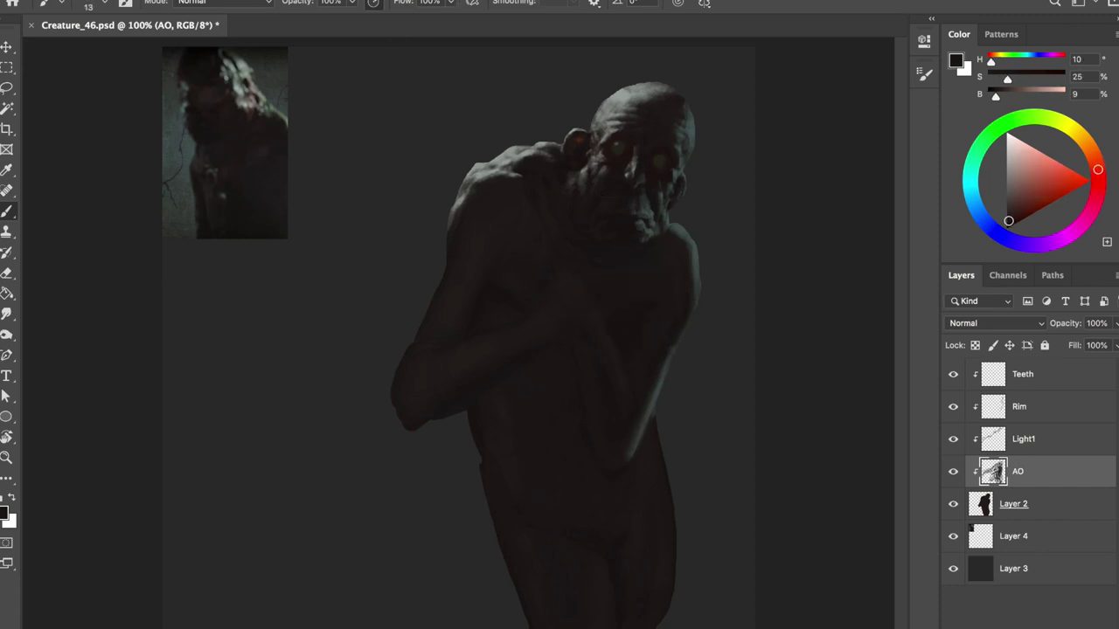
alt+click(570, 315)
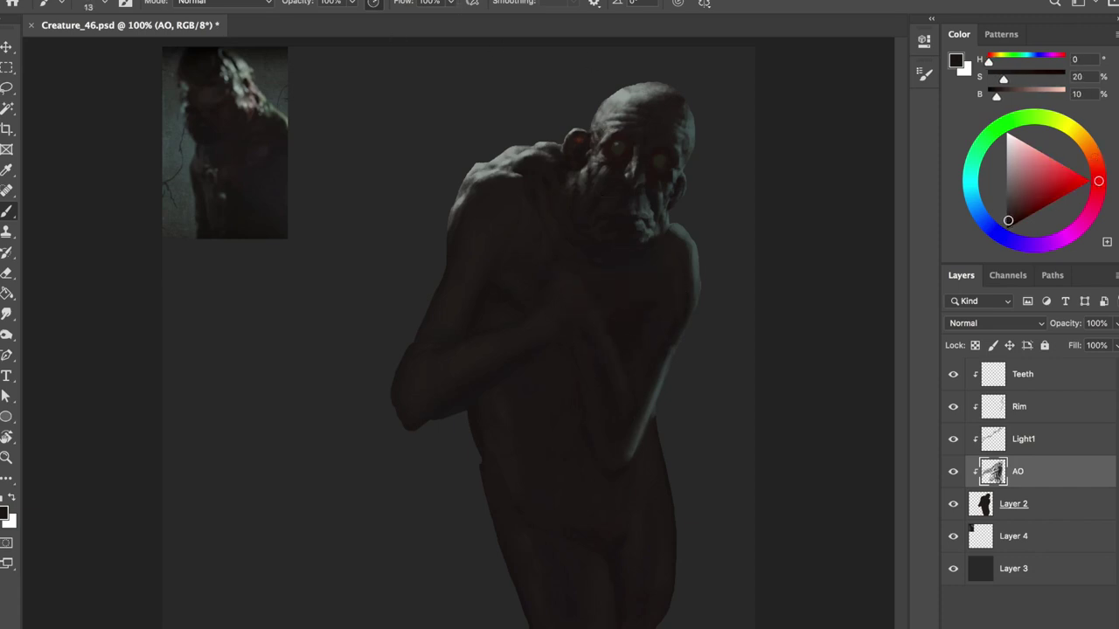
Paint a teal rim-light stroke along the forearm edge on the Rim layer
key(alt+])
drag(638, 356, 614, 442)
key(alt+[)
alt+click(615, 443)
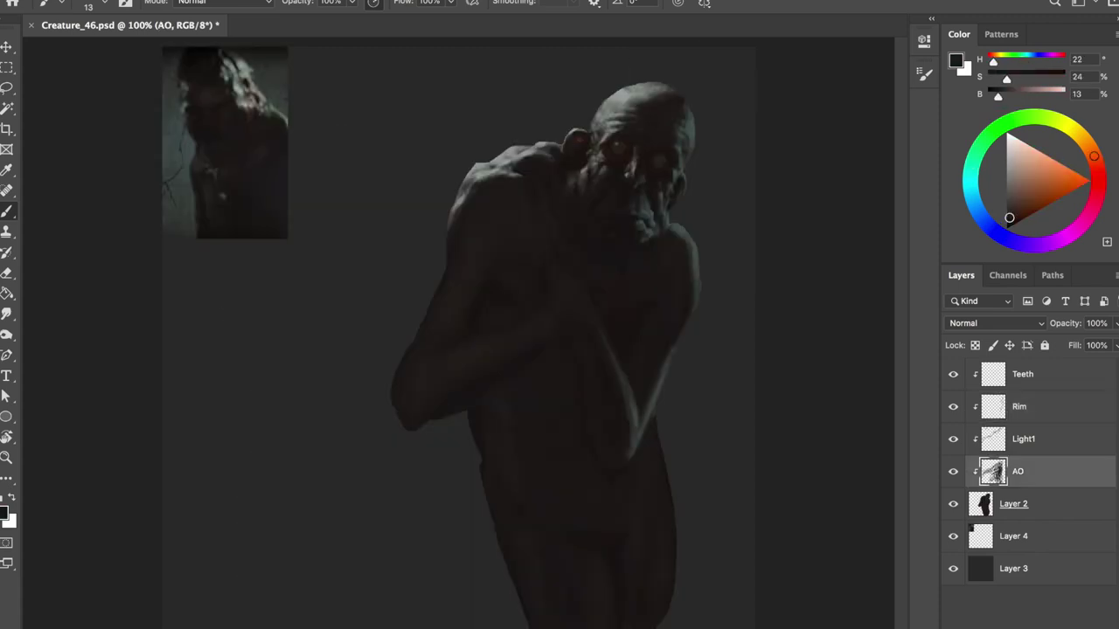
key(ctrl+shift+h)
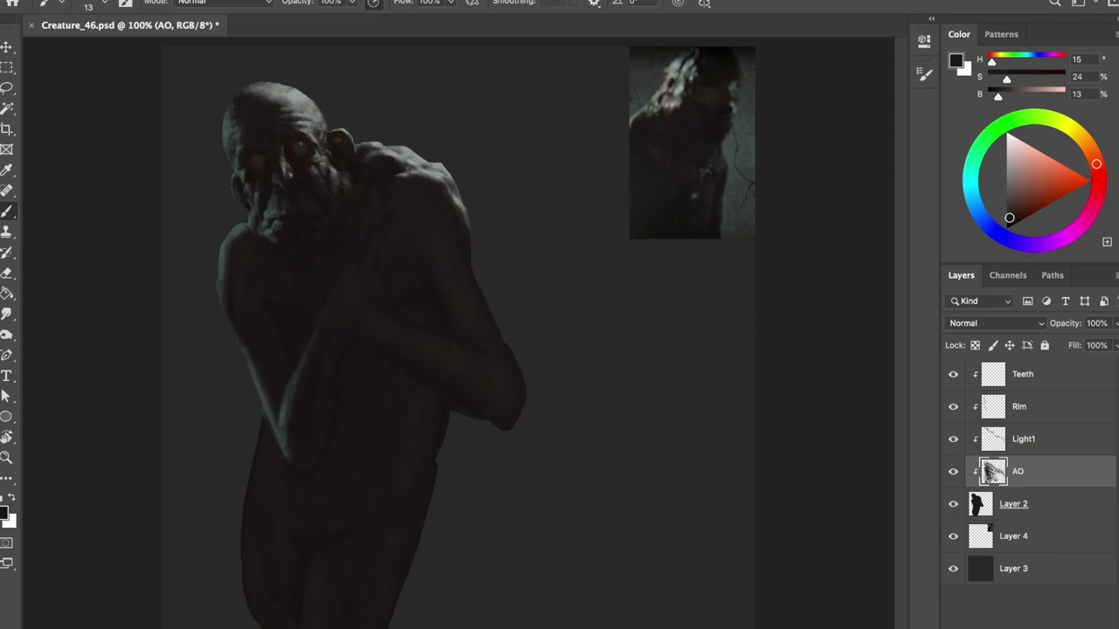
Sample dark reddish and warm brown tones near the chest, checking the mirrored view
alt+click(372, 268)
key(ctrl+shift+h)
alt+click(547, 271)
alt+click(546, 272)
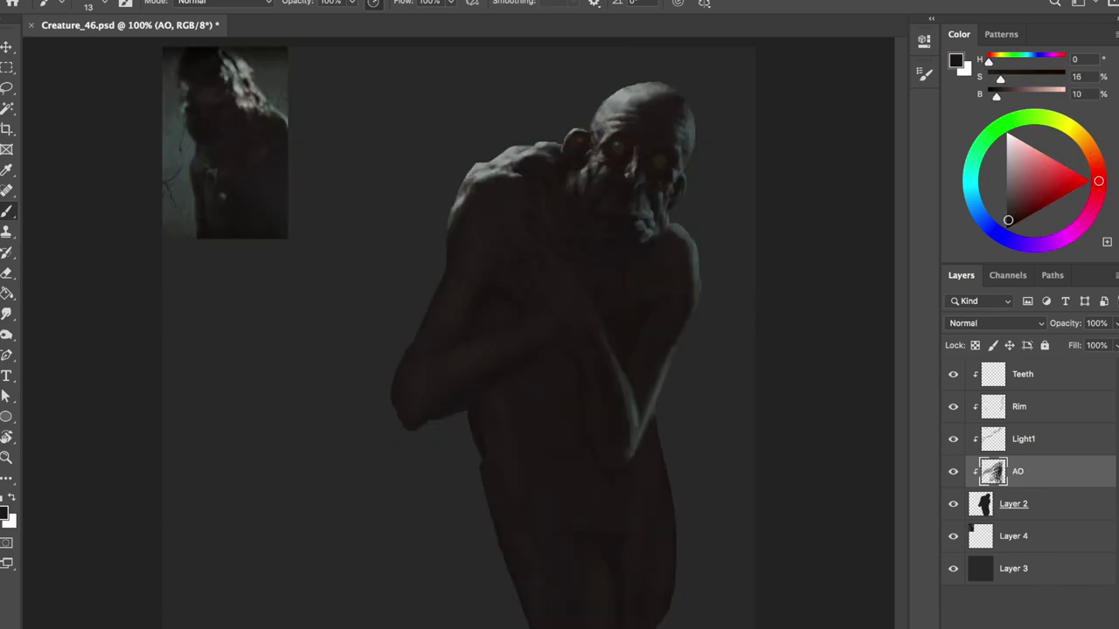
alt+click(503, 288)
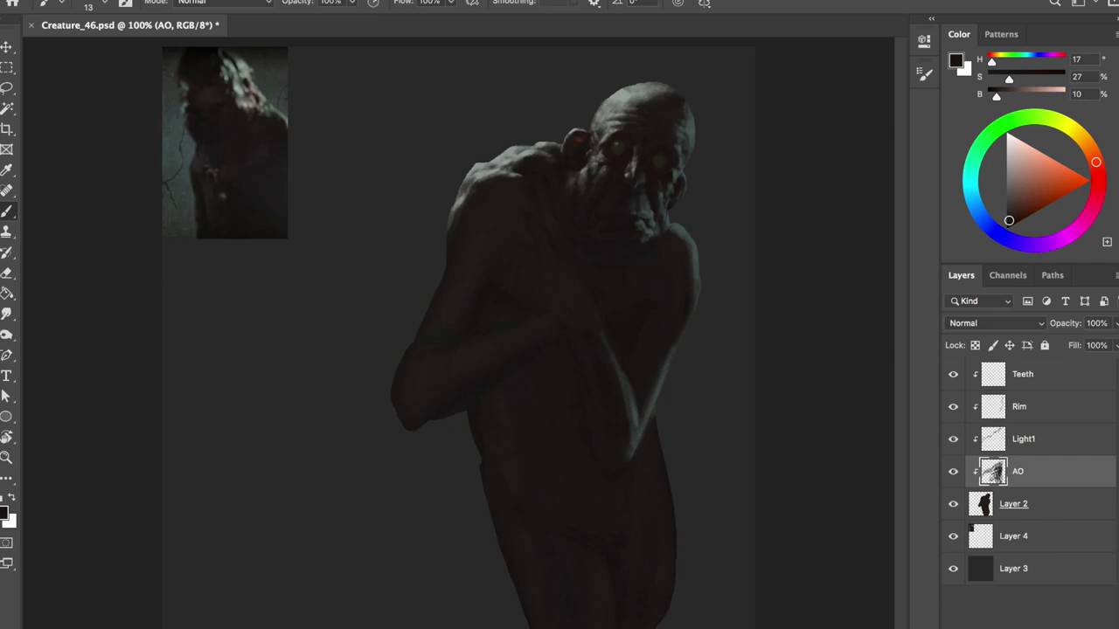
key(ctrl+shift+h)
alt+click(419, 283)
alt+click(419, 282)
key(ctrl+shift+h)
Shrink the brush to about 15, darken the face and eye area, and save
drag(536, 224, 550, 253)
alt+click(555, 233)
key(ctrl+shift+h)
key(ctrl+shift+h)
drag(612, 153, 664, 166)
alt+click(384, 323)
Add a small shadow stroke on the chest and save the painting
key(ctrl+shift+h)
key(ctrl+shift+h)
key(ctrl+shift+h)
key(ctrl+shift+h)
key(ctrl+shift+h)
key(ctrl+shift+h)
key(ctrl+s)
click(552, 290)
alt+click(565, 267)
key(ctrl+shift+h)
key(ctrl+shift+h)
key(ctrl+s)
Undo the stray chest light spots, pick a richer dark red, and enlarge the brush to 27
key(alt+bracketright)
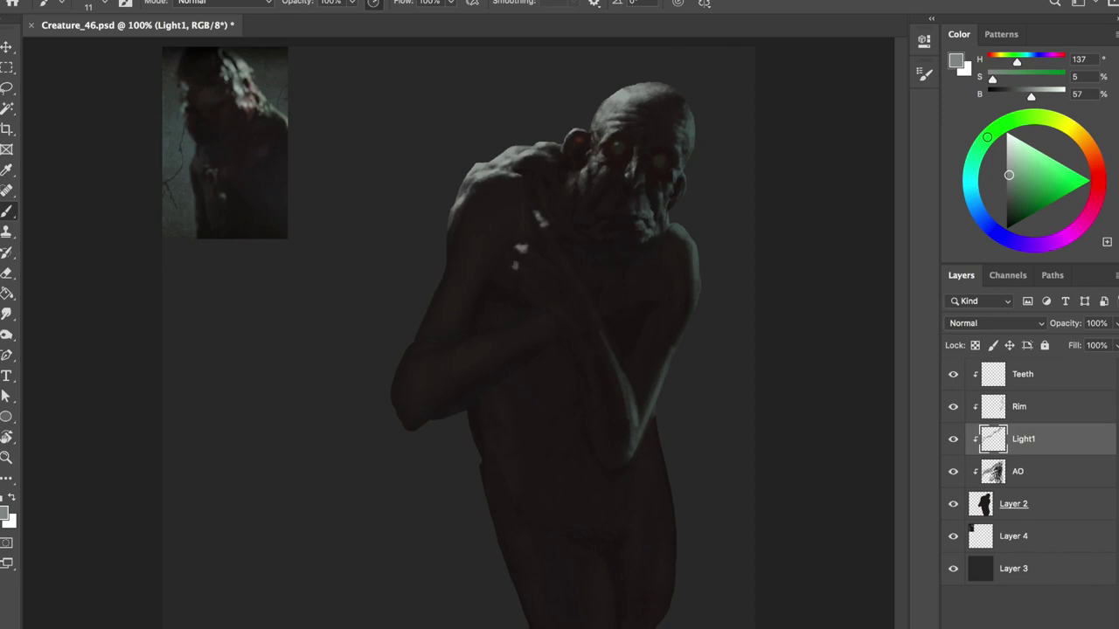
key(ctrl+z)
key(ctrl+z)
key(ctrl+z)
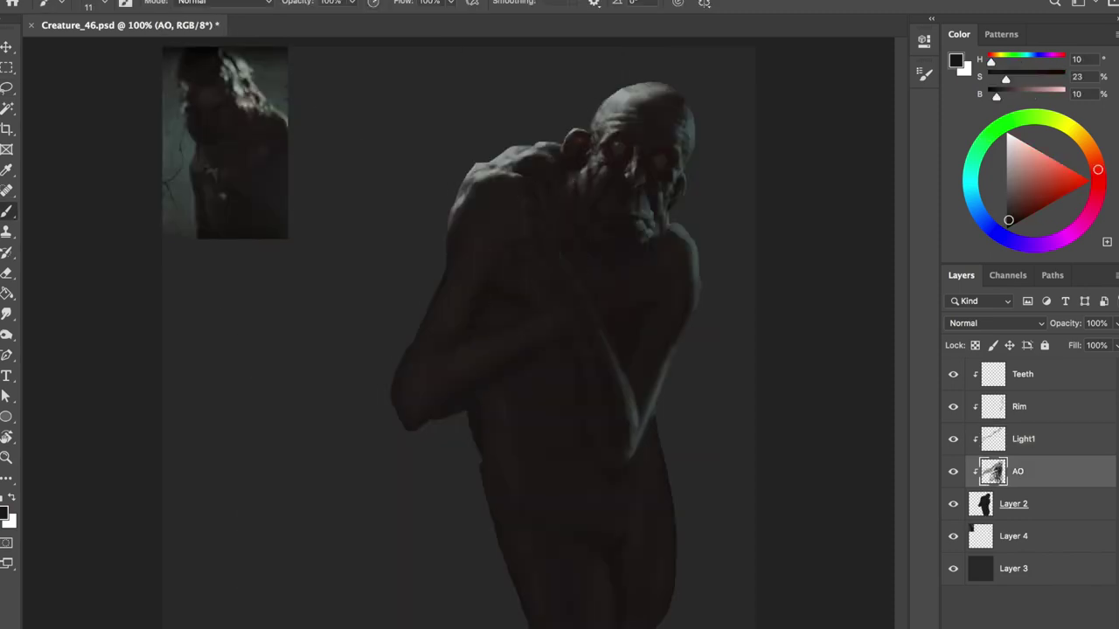
drag(1098, 169, 1096, 164)
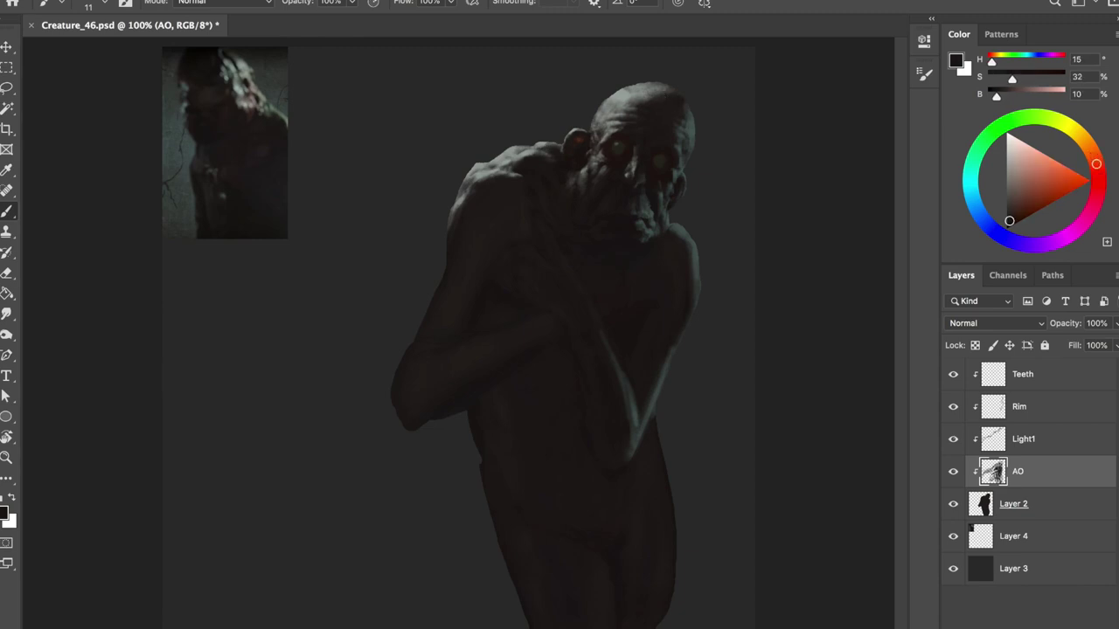
right_click(554, 126)
double_click(744, 320)
Sample darker red shading colours from the body, checking the shading in mirrored view
alt+click(495, 292)
alt+click(571, 412)
key(ctrl+shift+h)
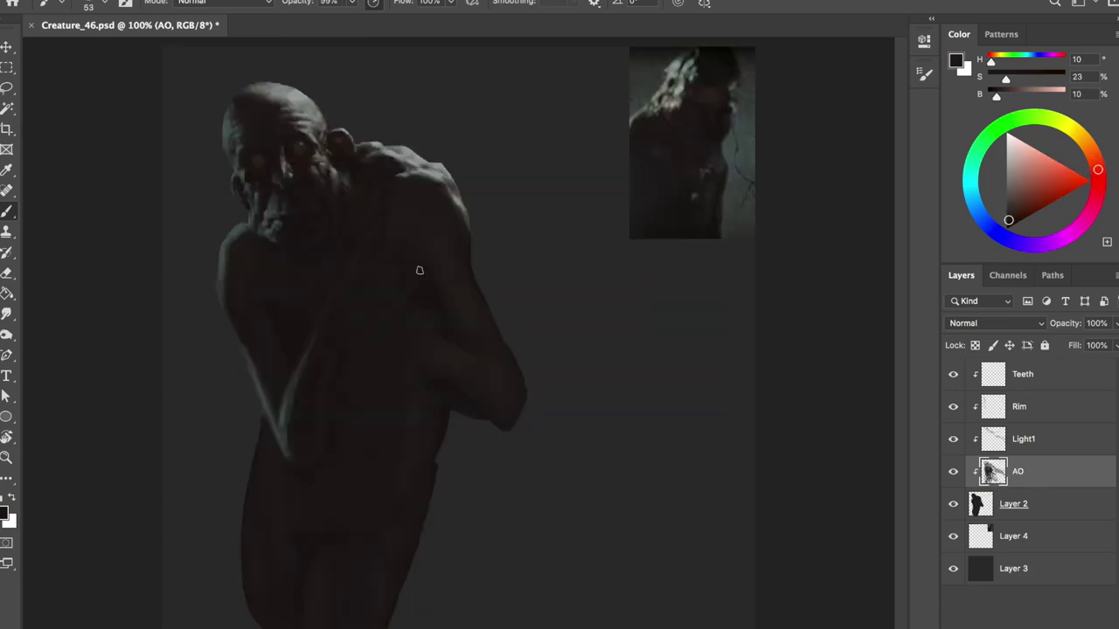
key(ctrl+shift+h)
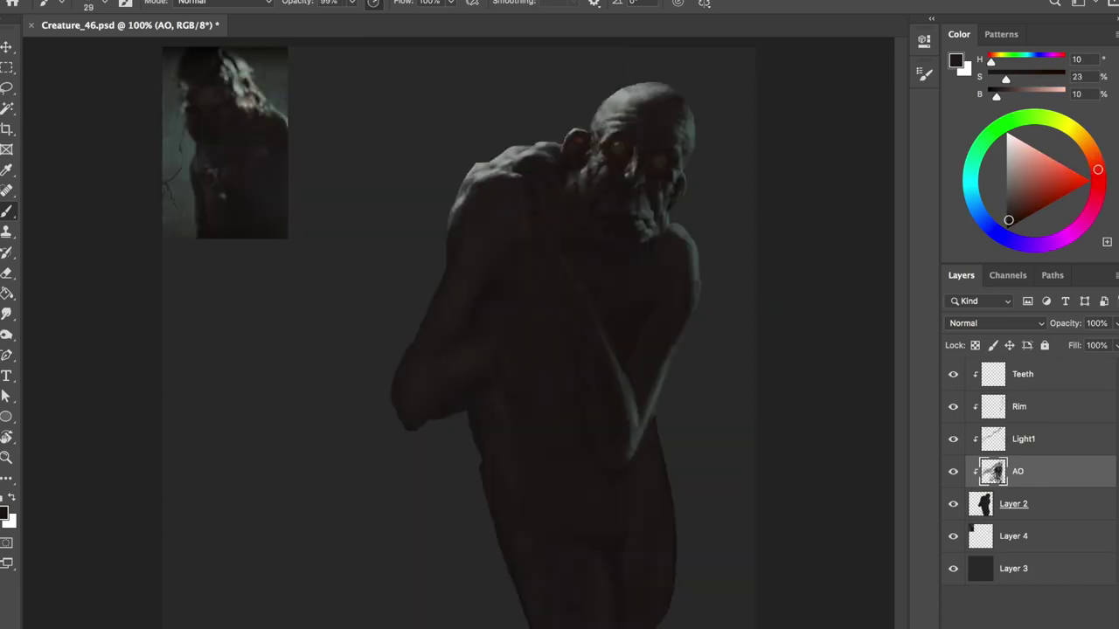
key(ctrl+shift+h)
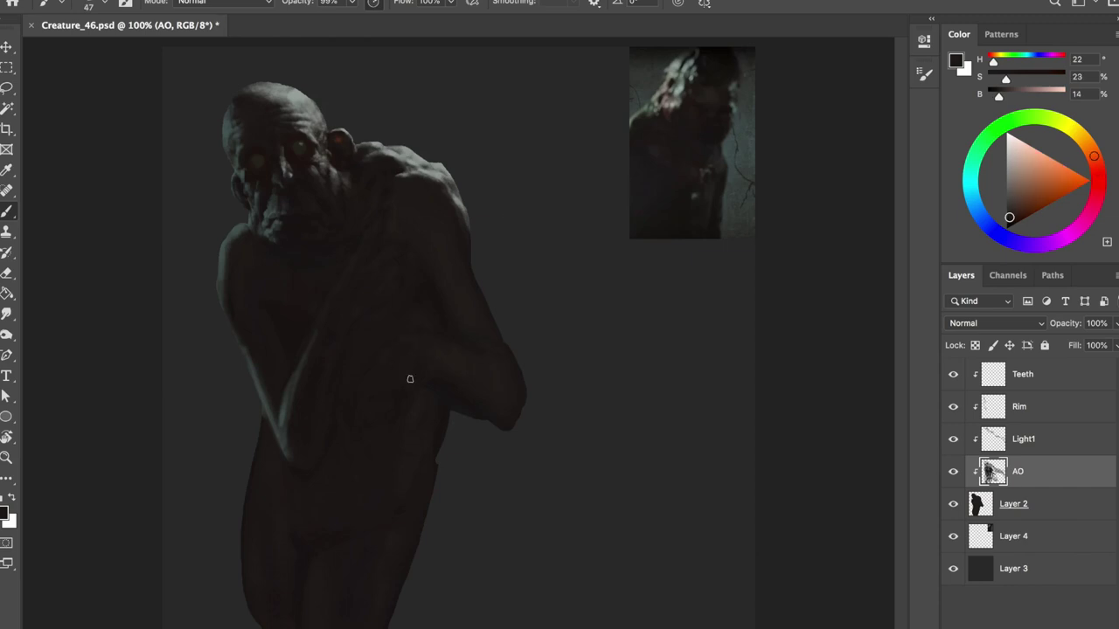
key(ctrl+shift+h)
key(e)
key(alt+bracketright)
key(alt+bracketright)
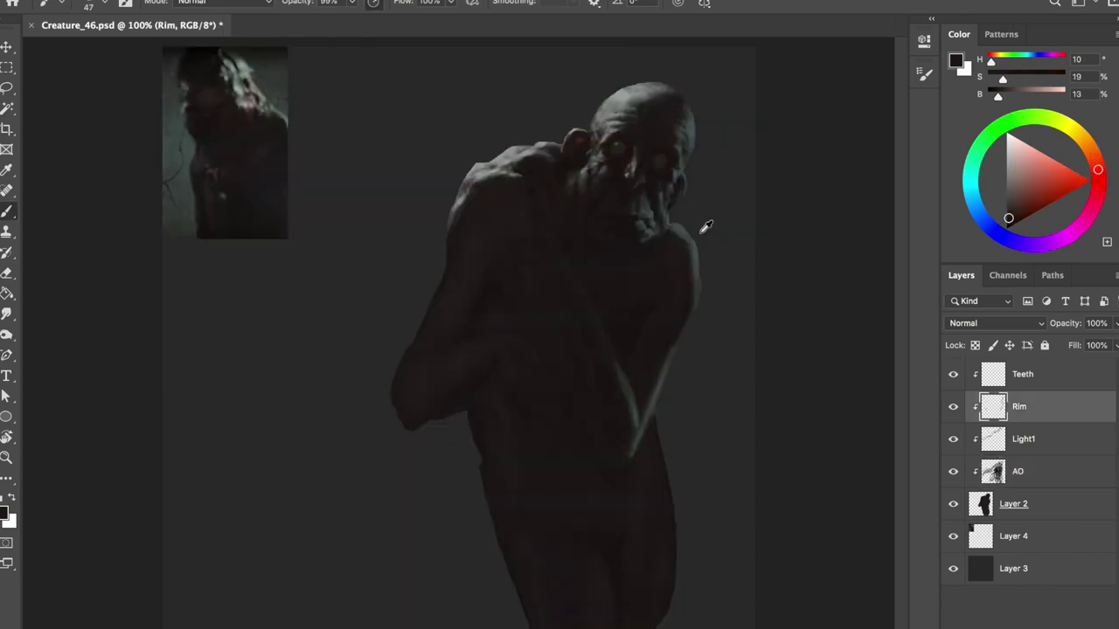
Pick a grey-teal rim-light colour and check the silhouette in mirrored view
alt+click(626, 411)
key(ctrl+shift+h)
key(ctrl+shift+h)
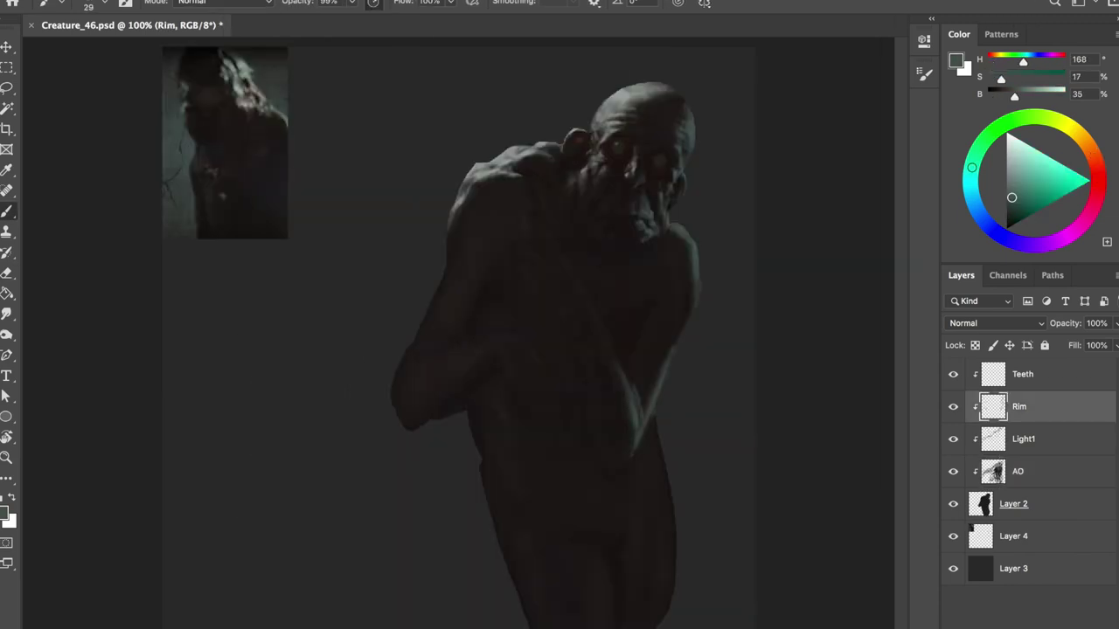
key(ctrl+shift+h)
key(l)
key(ctrl+shift+h)
key(e)
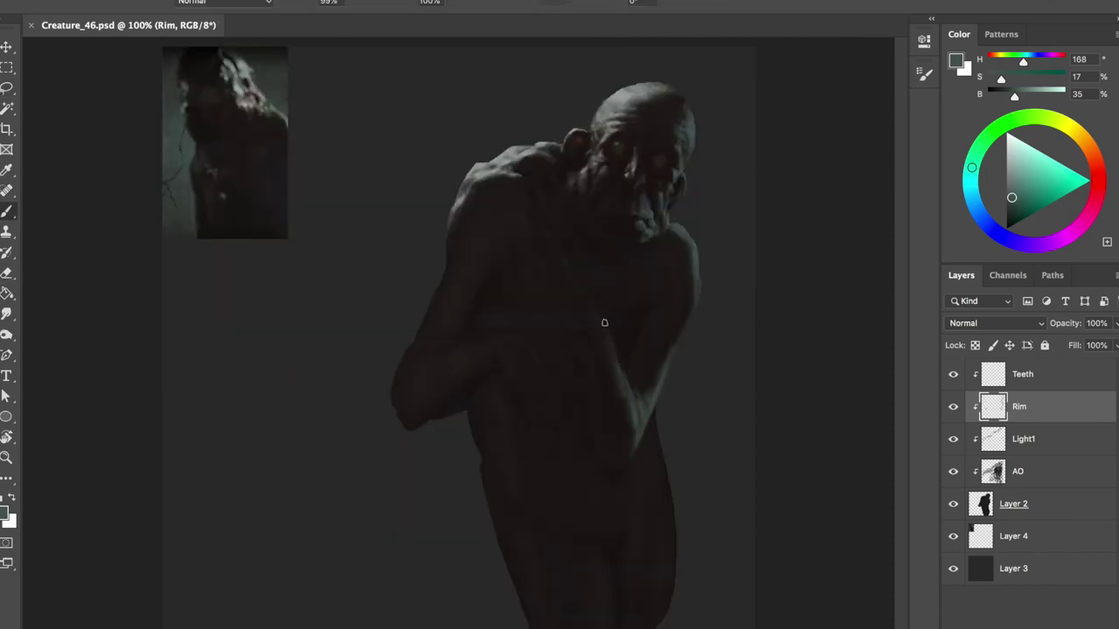
key(ctrl+shift+h)
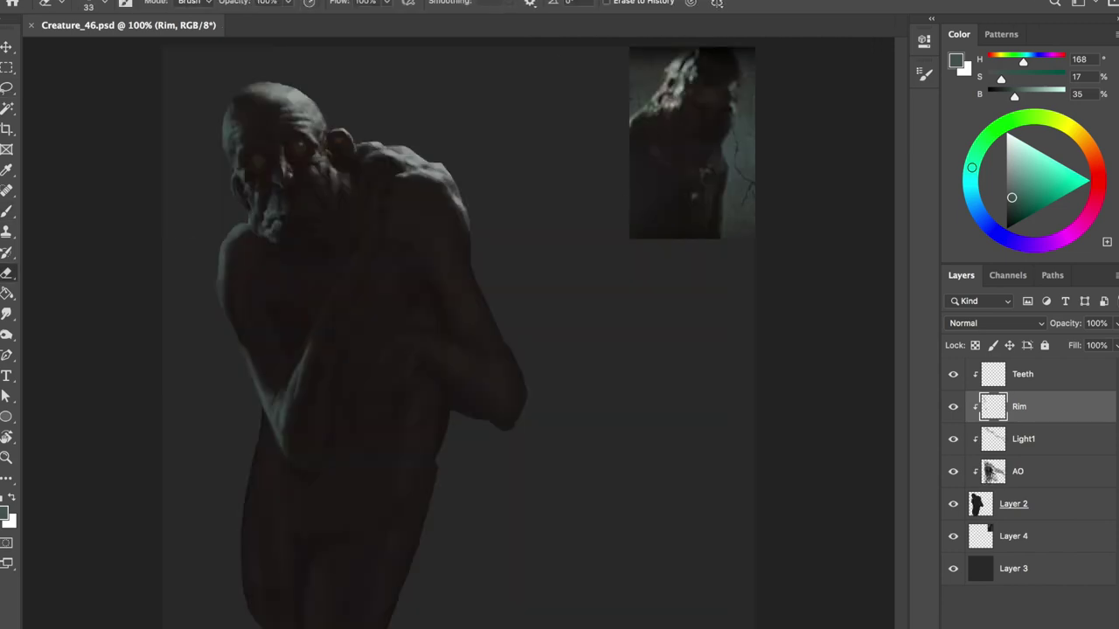
Alternate painting and erasing on the Rim layer, mirroring the view to check
key(b)
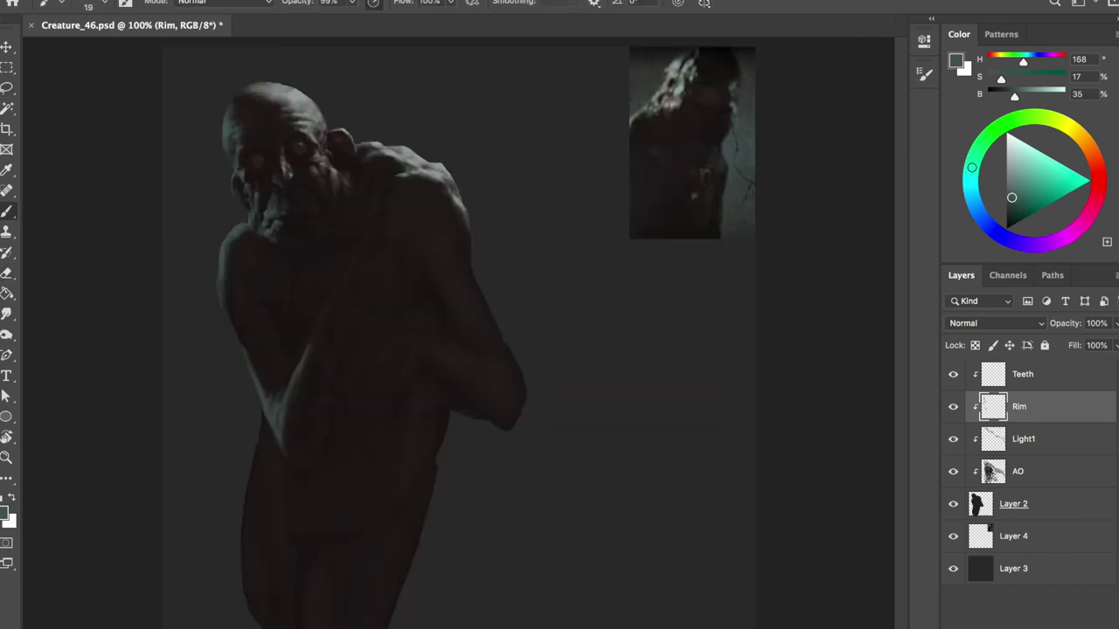
key(ctrl+shift+h)
key(e)
key(b)
key(ctrl+shift+h)
key(ctrl+shift+h)
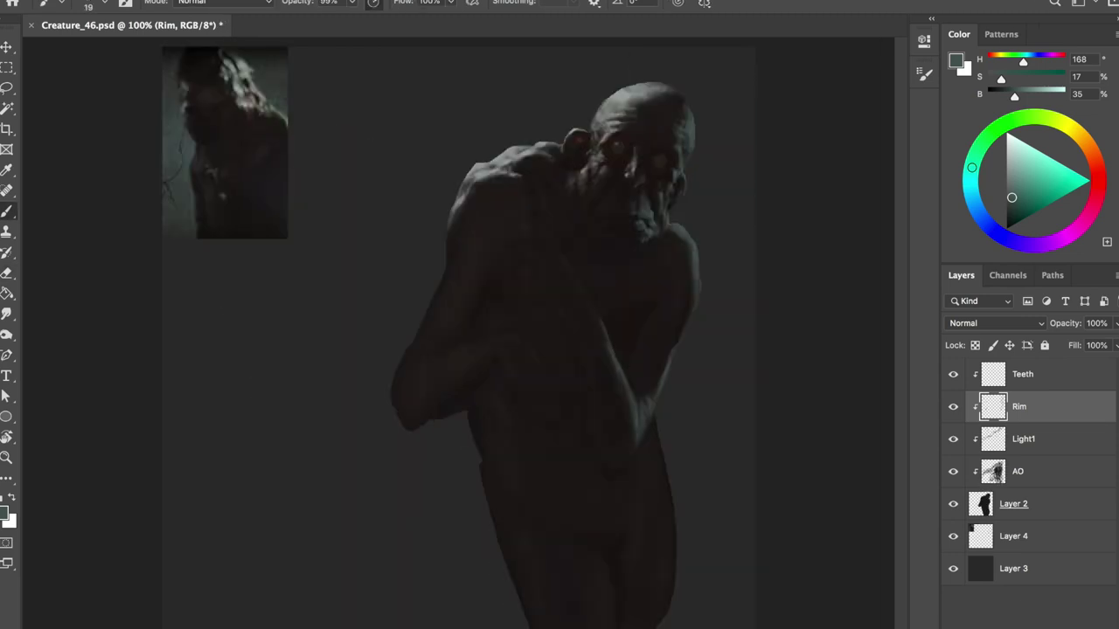
key(ctrl+shift+h)
Clean up the rim with the eraser and save the painting
key(ctrl+shift+h)
key(ctrl+s)
key(e)
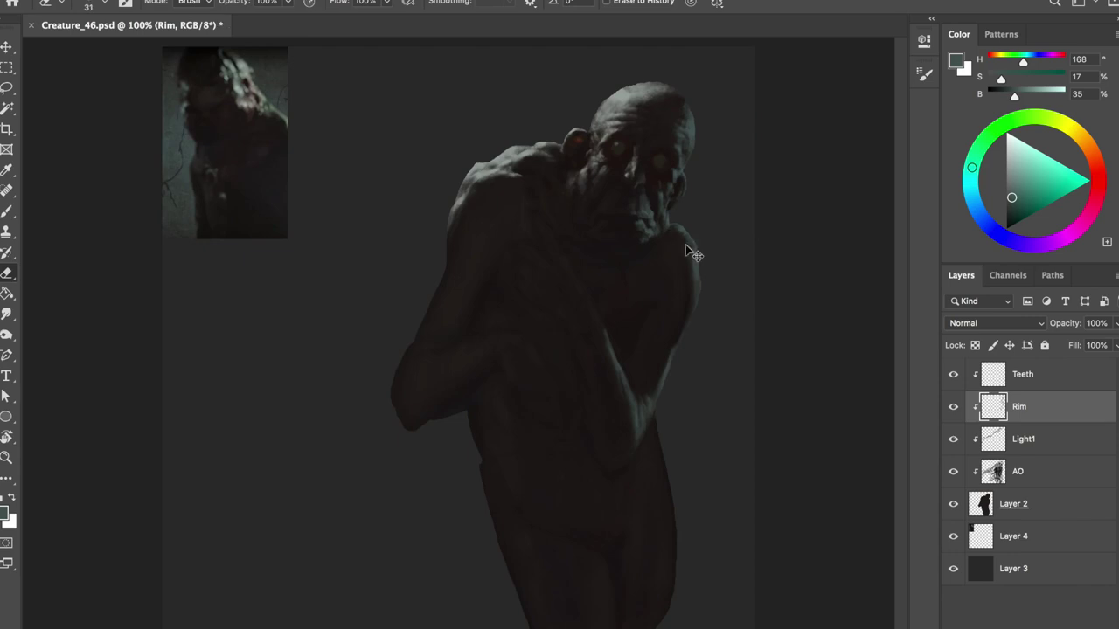
key(b)
key(ctrl+shift+h)
key(ctrl+s)
key(e)
key(ctrl+shift+h)
On AO, sample a deep reddish shadow colour, enlarge the brush, and save
key(alt+[)
key(alt+[)
key(b)
alt+click(641, 310)
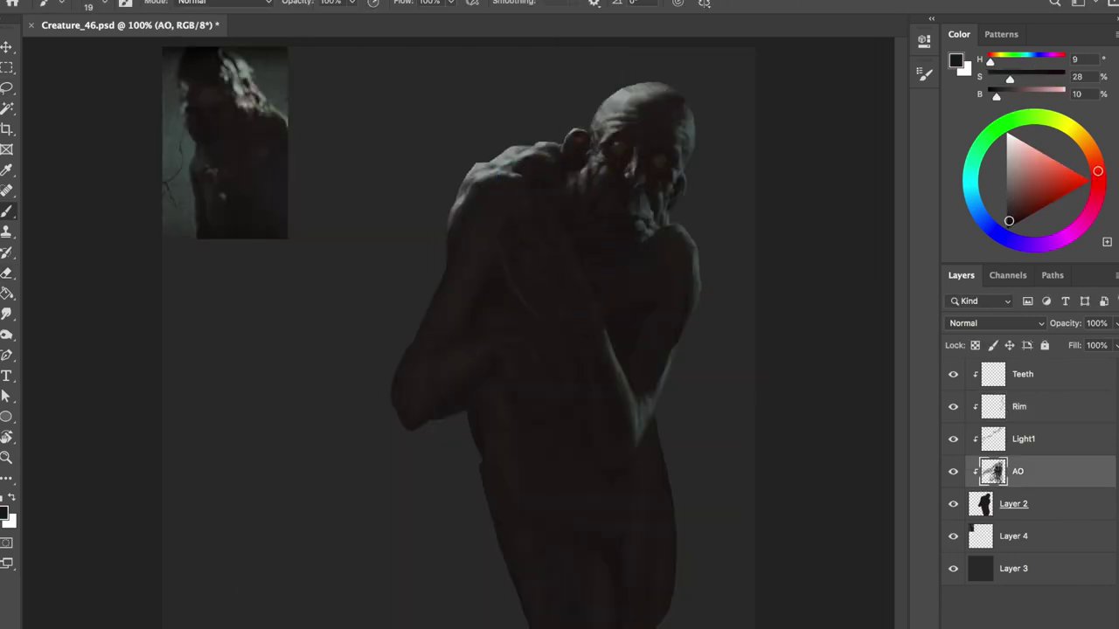
alt+click(641, 310)
key(bracketright)
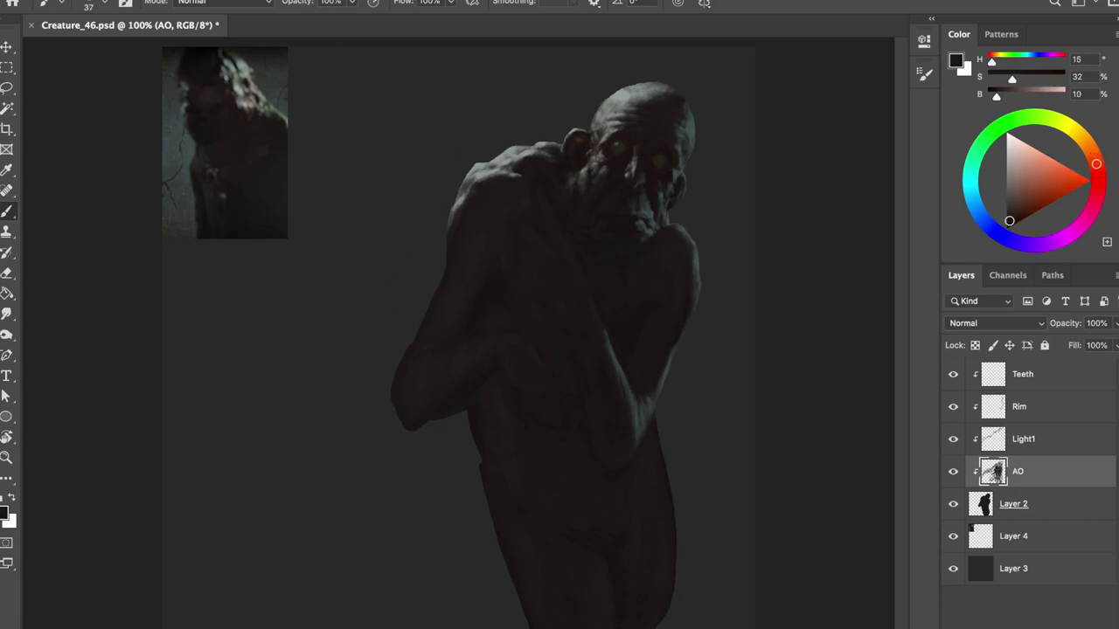
key(ctrl+shift+h)
key(ctrl+s)
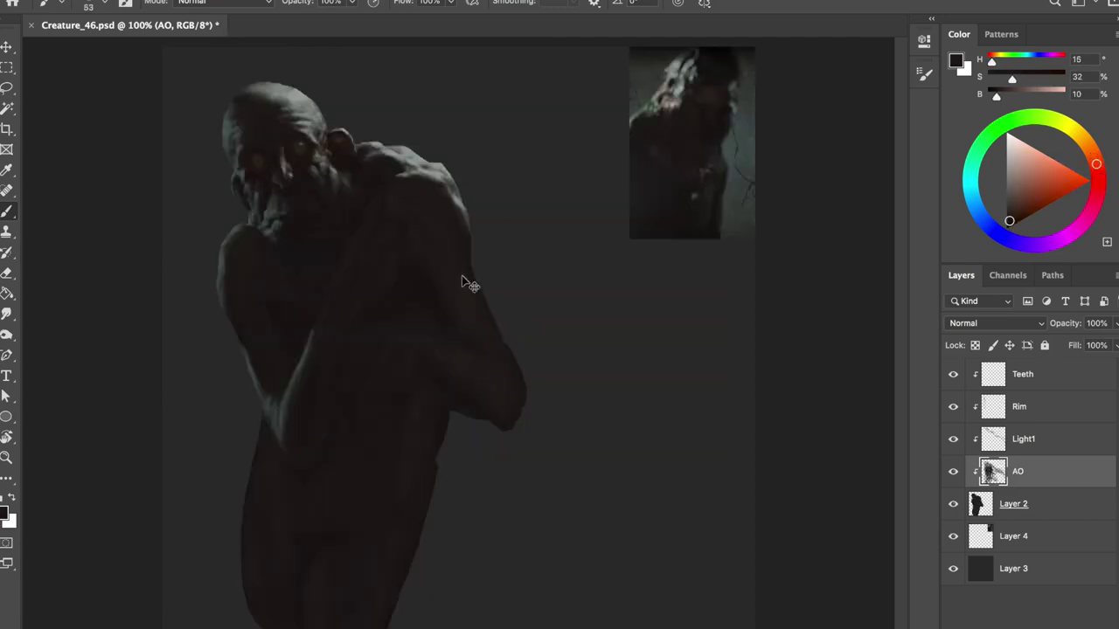
key(ctrl+shift+h)
Paint pale rim light along the back, shoulder and top of the forearm, then save
key(bracketleft)
key(bracketleft)
key(alt+bracketright)
key(alt+bracketright)
drag(473, 191, 447, 262)
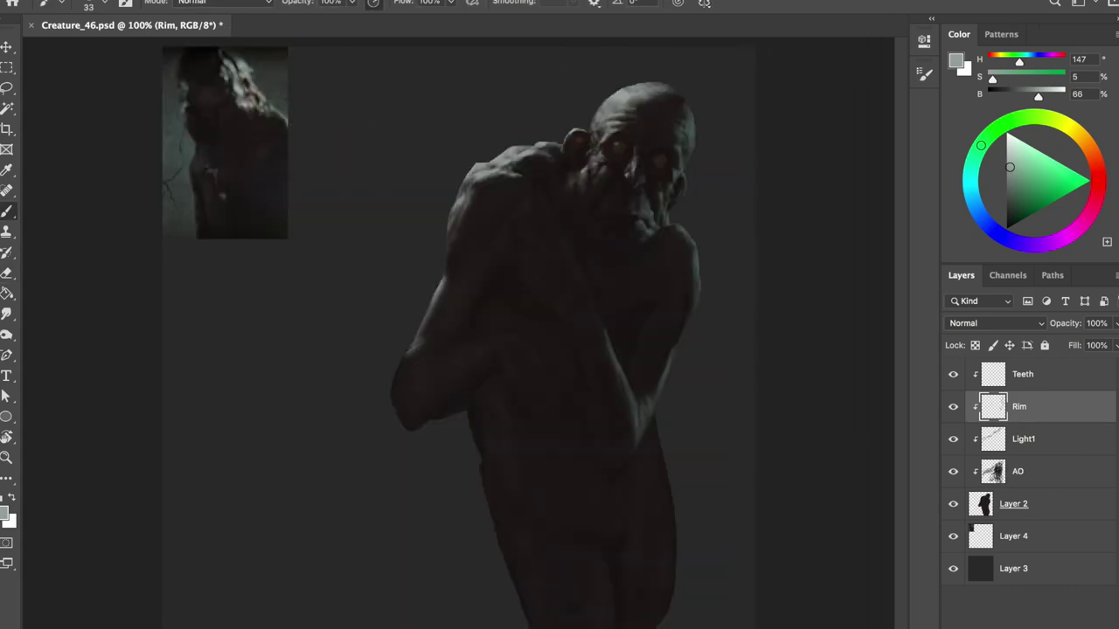
drag(398, 374, 467, 342)
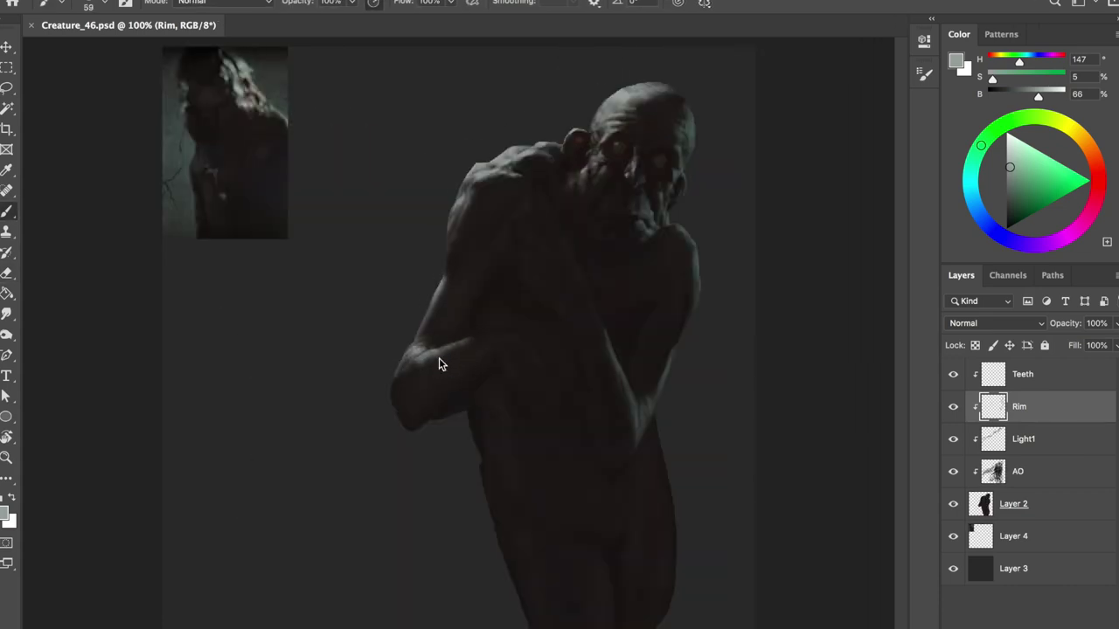
key(ctrl+shift+h)
key(e)
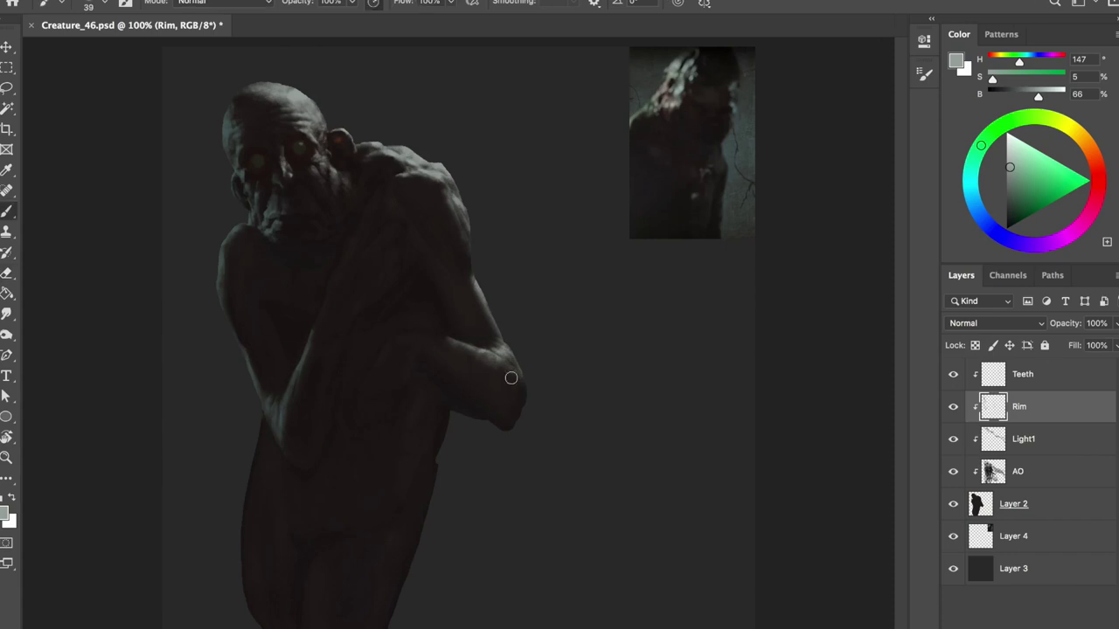
key(ctrl+shift+h)
key(ctrl+s)
Shrink the eraser to 29 and brush to 25, then sample a dark brown on AO
key(bracketleft)
key(ctrl+shift+h)
key(ctrl+shift+h)
key(b)
key(ctrl+shift+h)
key(bracketleft)
key(ctrl+shift+h)
key(alt+bracketleft)
key(alt+bracketleft)
alt+click(494, 229)
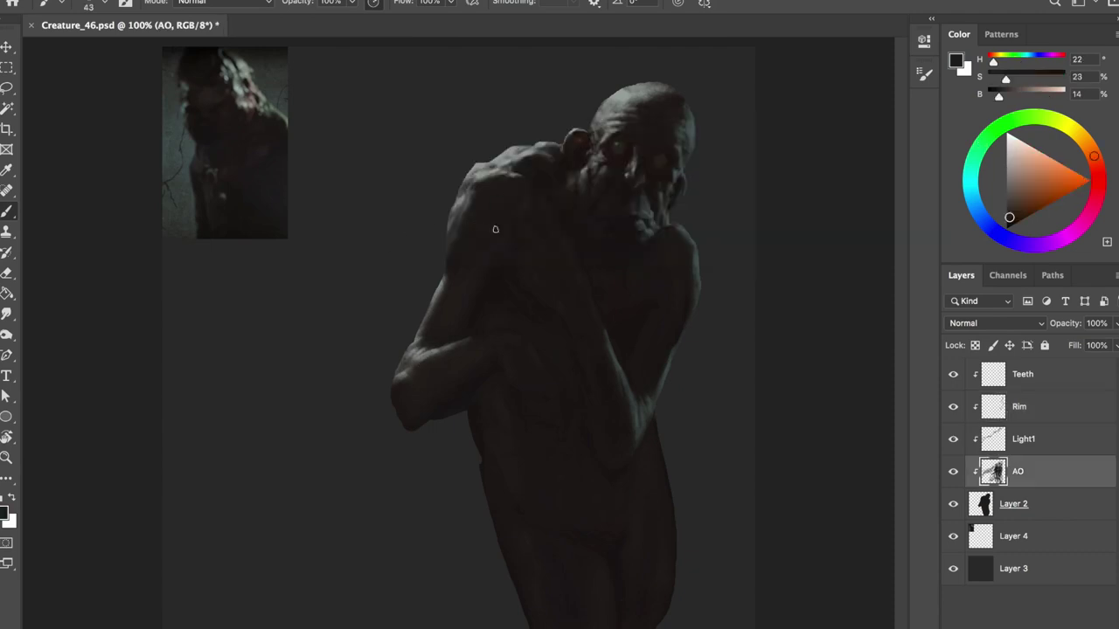
Deepen the AO shadows on the body with sampled red-brown and warm brown tones
alt+click(499, 213)
alt+click(492, 280)
key(ctrl+shift+h)
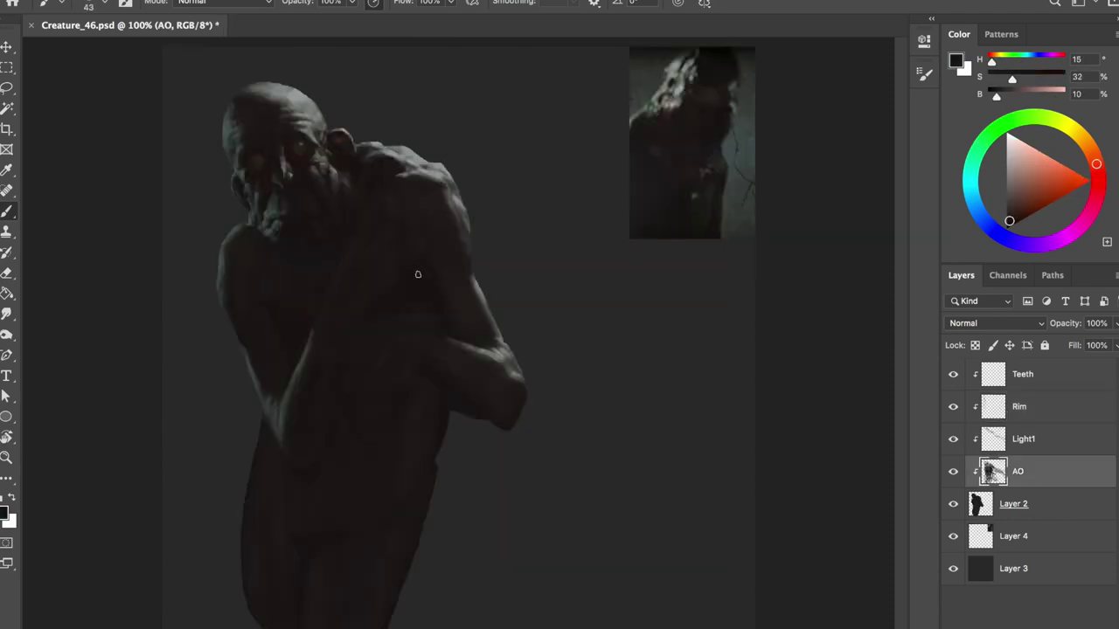
alt+click(469, 255)
drag(417, 237, 462, 294)
key(ctrl+shift+h)
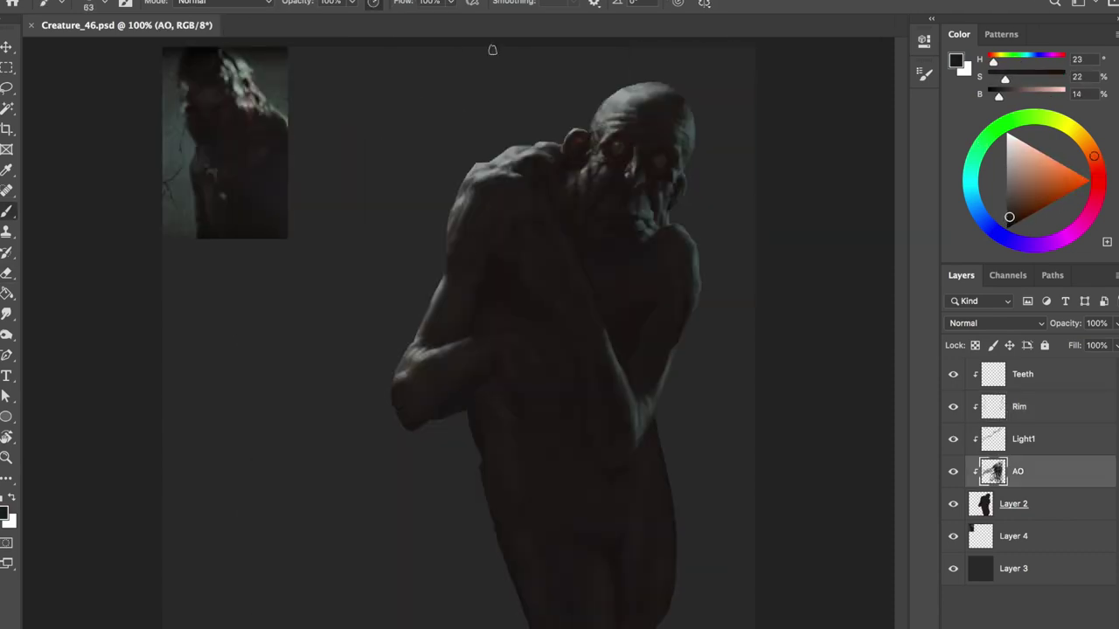
On Light1, paint pale grey highlights with a 63 brush, then refine at size 17
key(e)
key(alt+bracketright)
key(b)
key(ctrl+shift+h)
key(ctrl+shift+h)
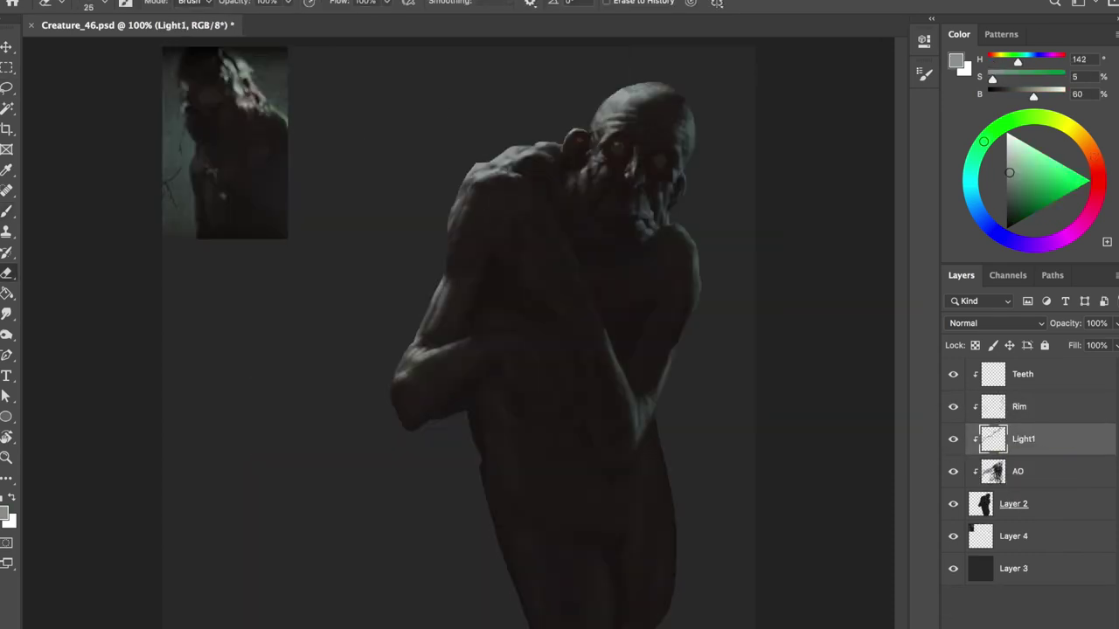
key(ctrl+shift+h)
key(ctrl+shift+h)
key(e)
key(ctrl+shift+h)
key(ctrl+shift+h)
key(b)
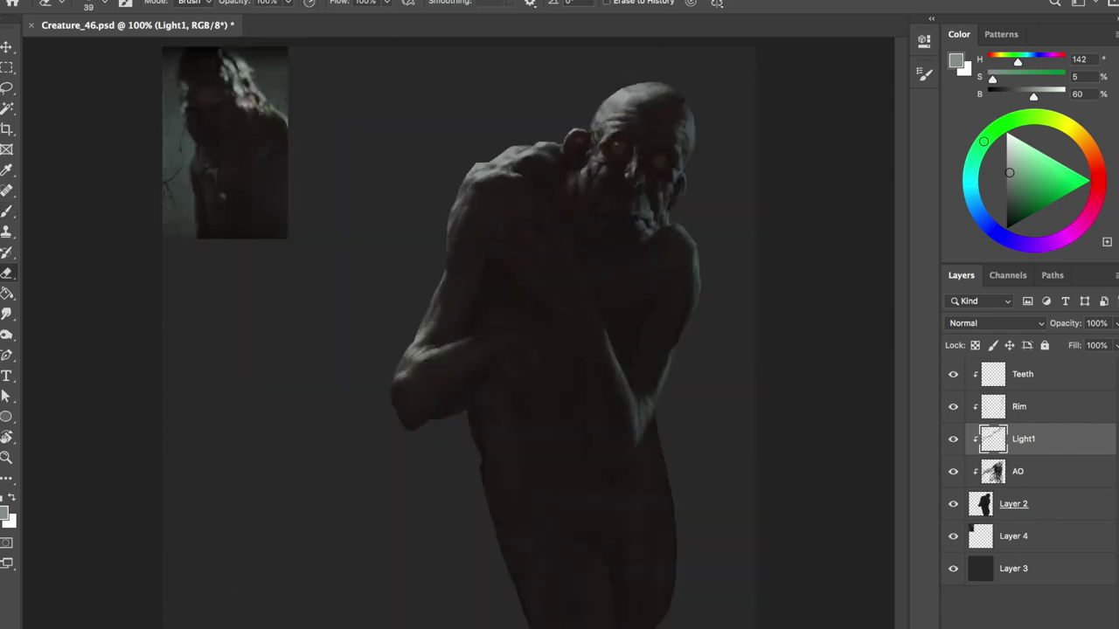
key(bracketleft)
key(bracketleft)
key(bracketleft)
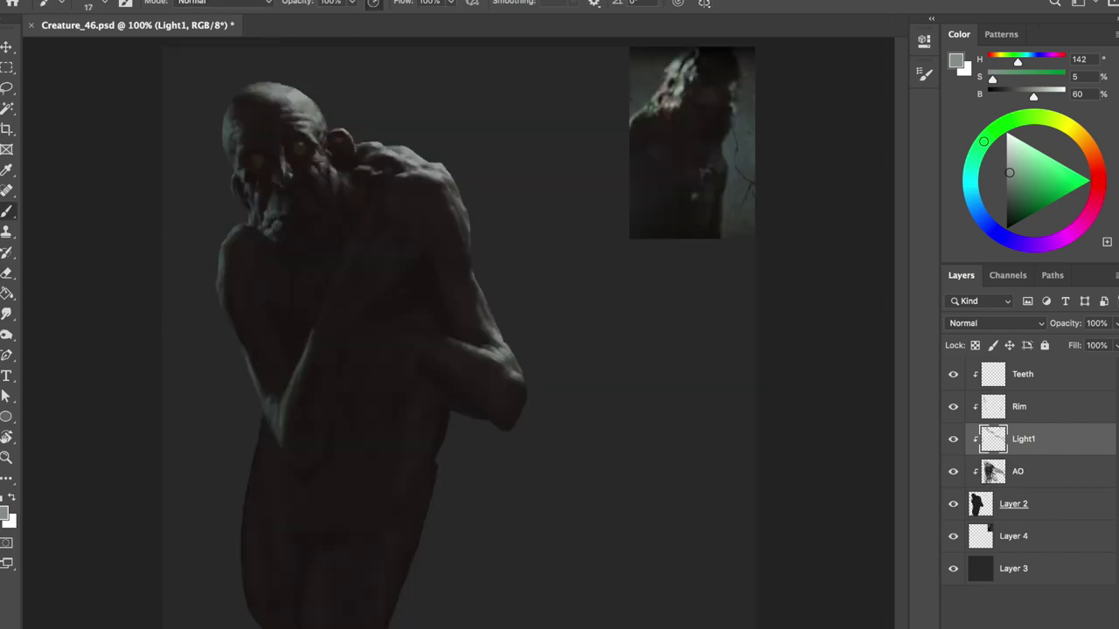
Paint and erase highlights with brush 37 and eraser 43, checking in mirrored views
key(ctrl+shift+h)
key(ctrl+shift+h)
key(ctrl+shift+h)
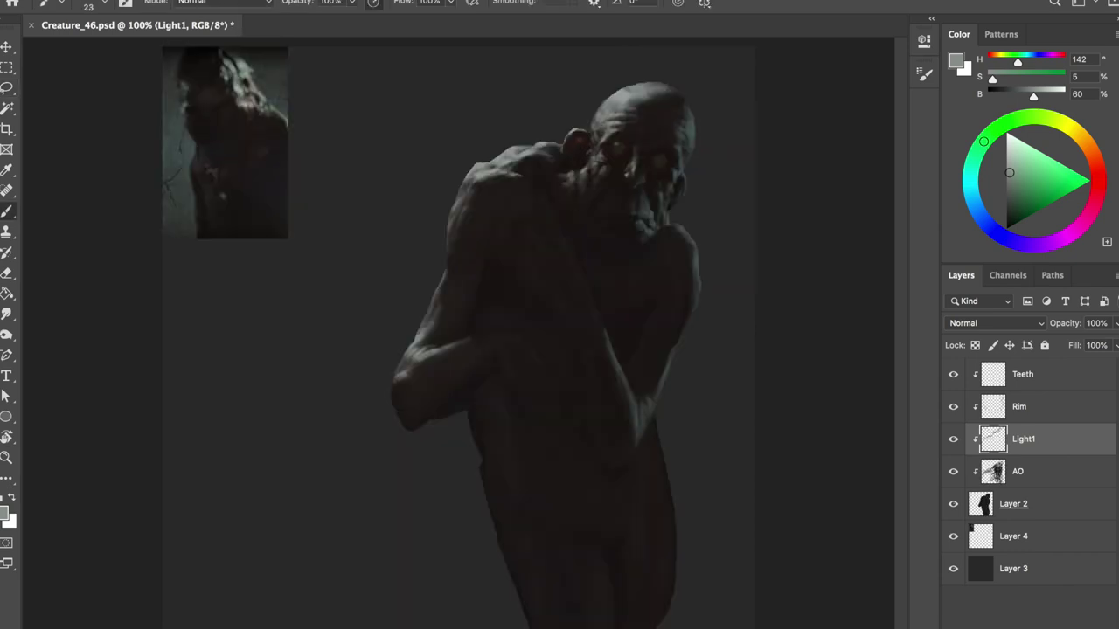
key(ctrl+shift+h)
key(e)
key(ctrl+shift+h)
key(b)
key(bracketright)
key(bracketright)
key(ctrl+shift+h)
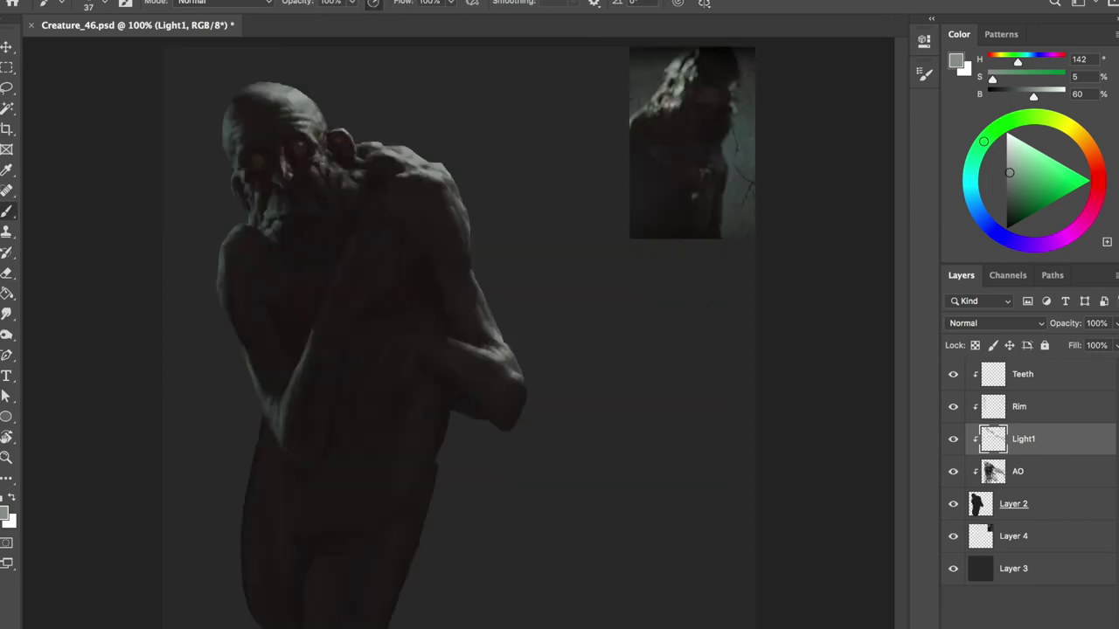
key(e)
key(ctrl+shift+h)
key(bracketright)
key(bracketright)
key(ctrl+shift+h)
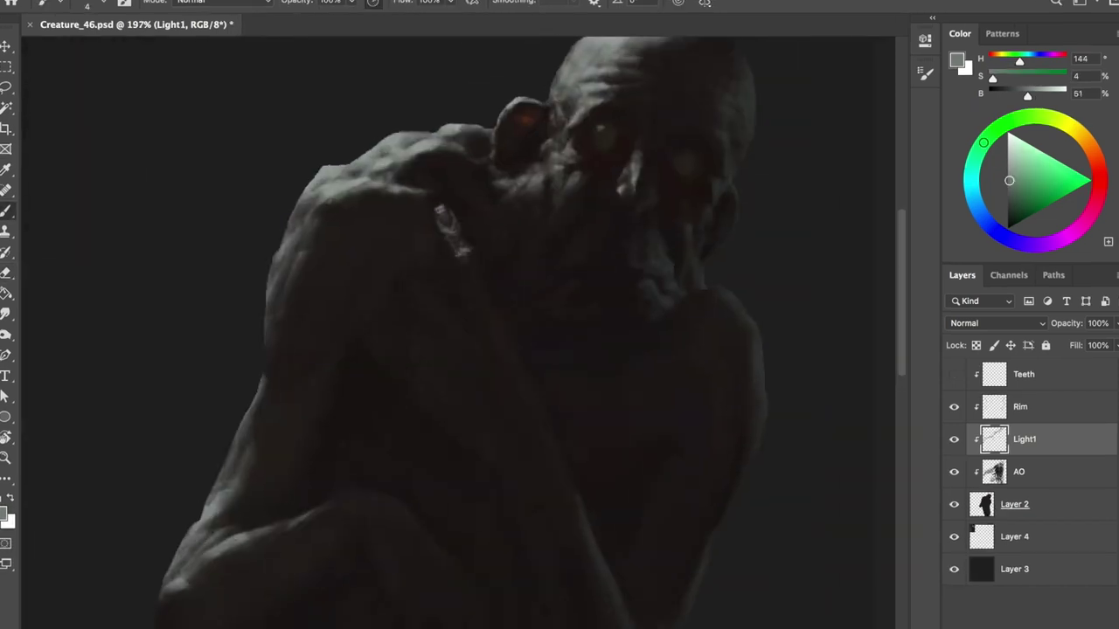
Paint pale highlights over the arm and face and tone down the bright finger highlight
drag(332, 219, 463, 251)
drag(445, 212, 447, 229)
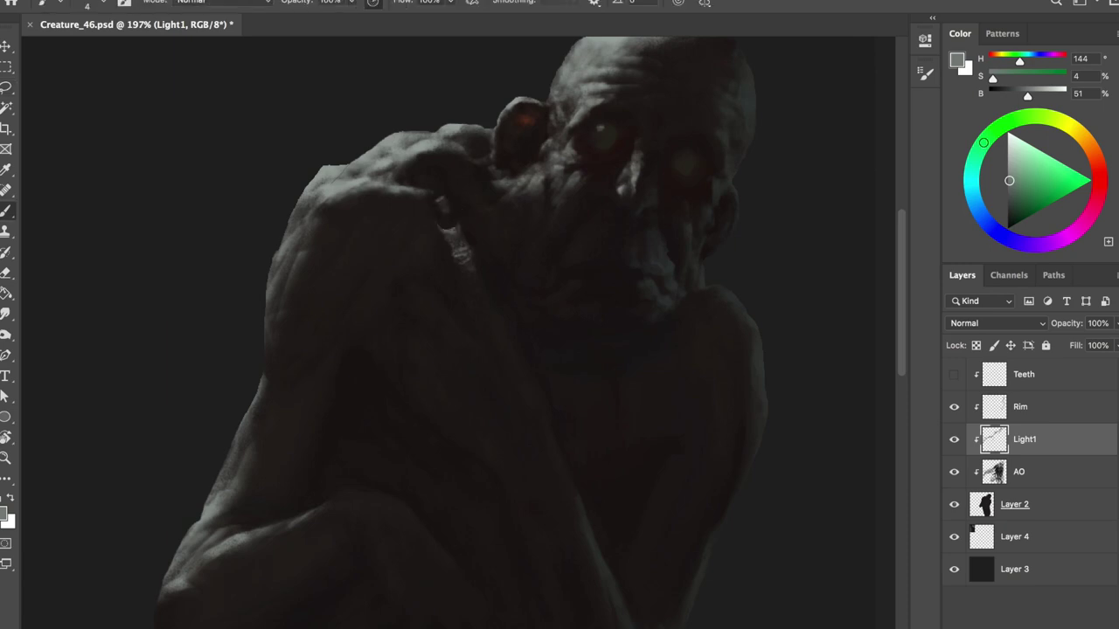
key(e)
scroll(448, 229, down, 3)
scroll(447, 229, up, 5)
key(b)
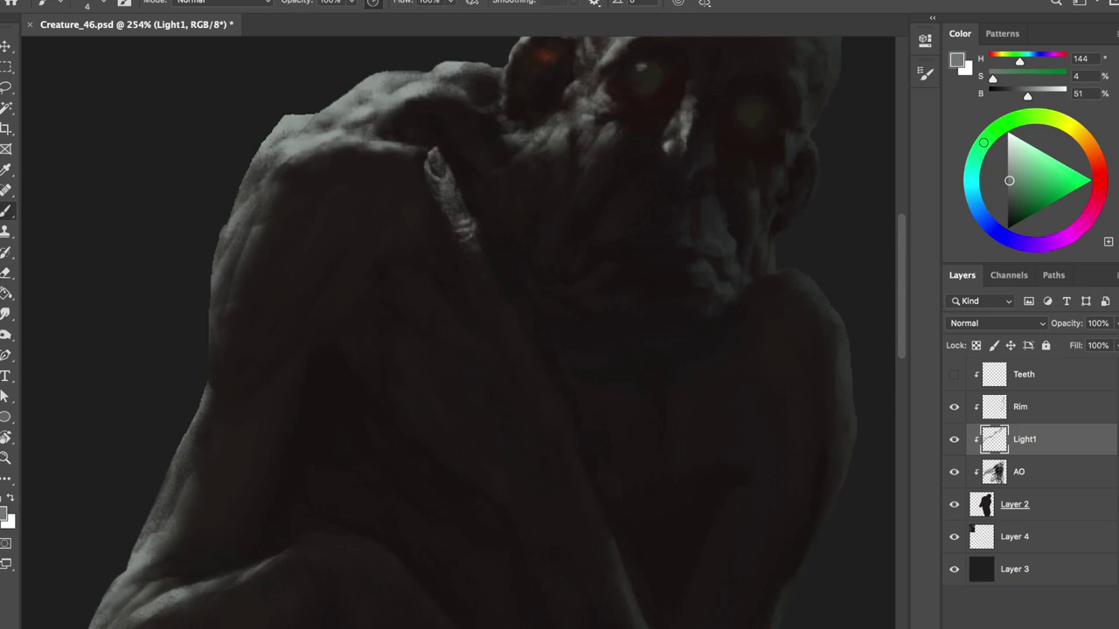
scroll(411, 287, down, 1)
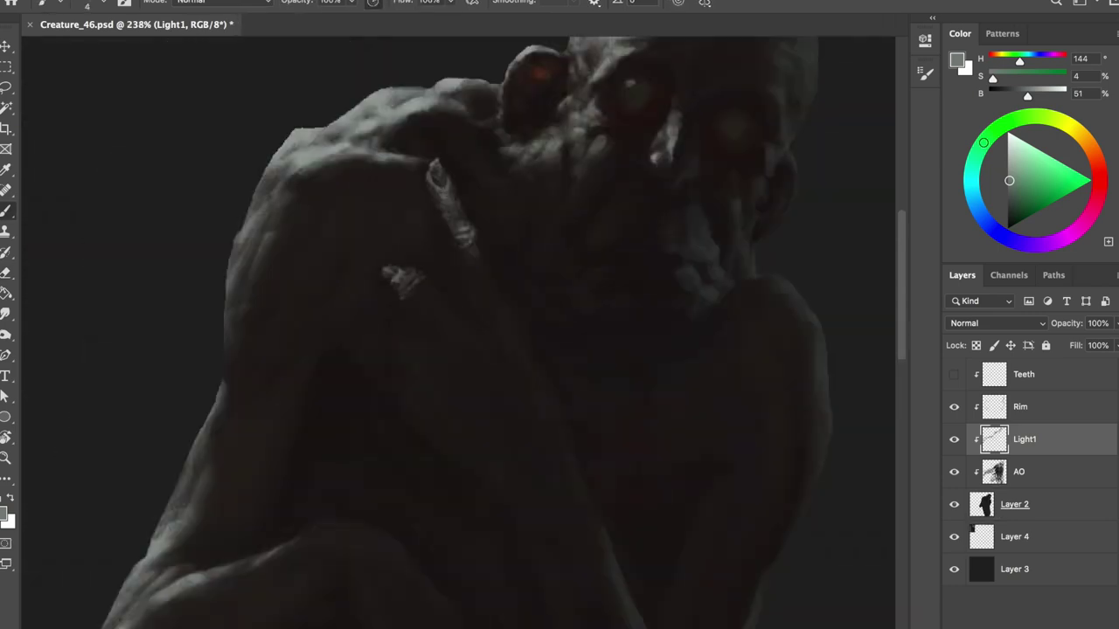
Add bright highlight dabs on the shoulder and fingers, then save the painting
drag(384, 269, 401, 267)
click(382, 270)
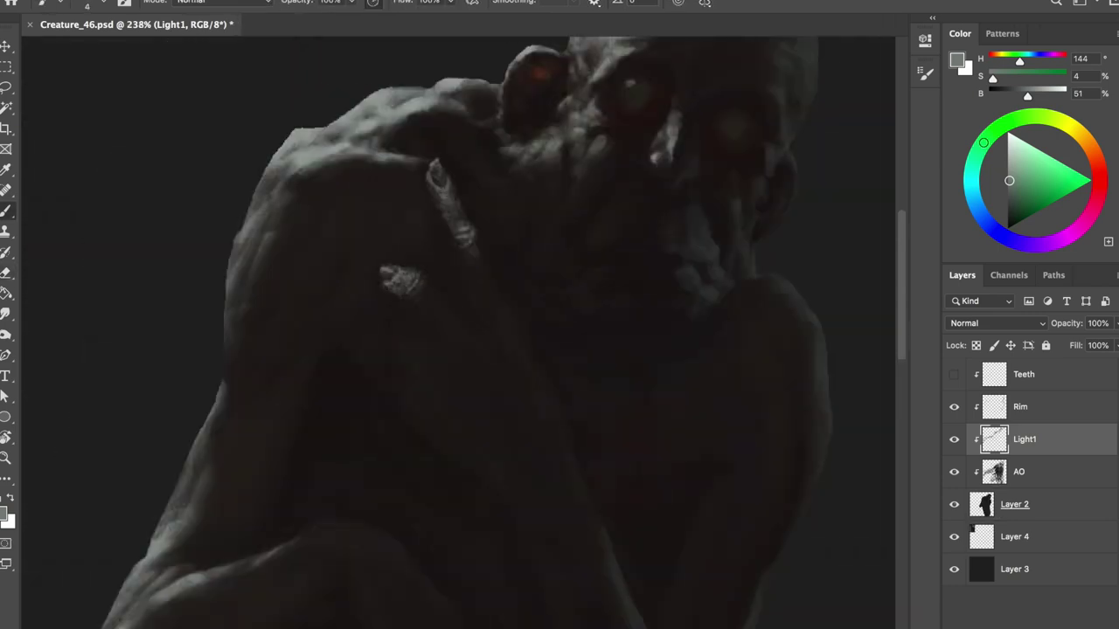
click(408, 279)
scroll(407, 280, down, 2)
click(414, 335)
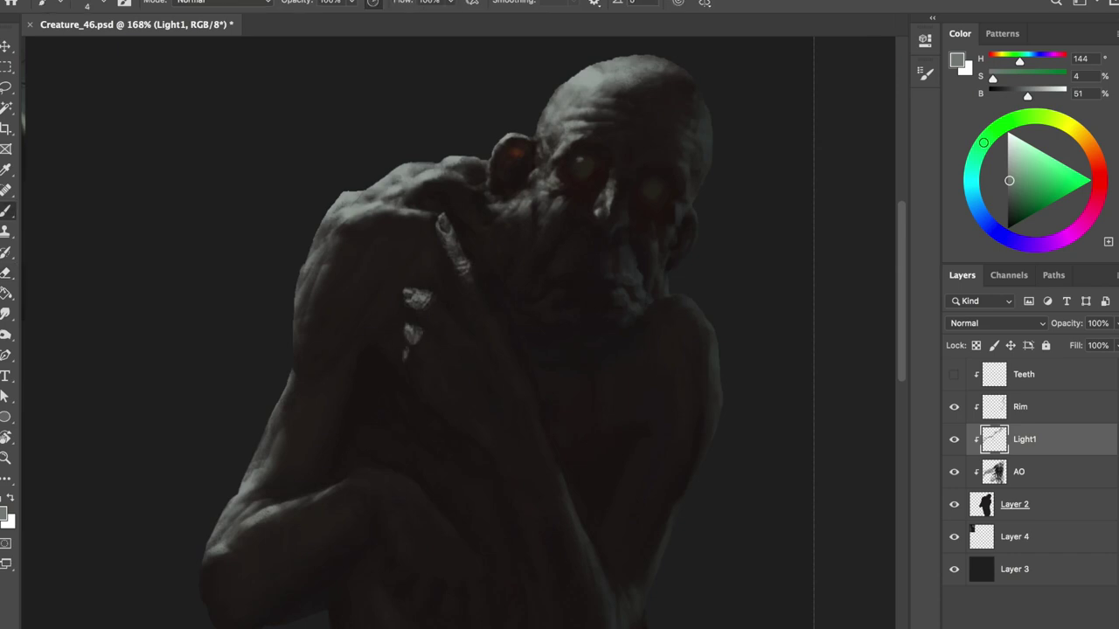
key(e)
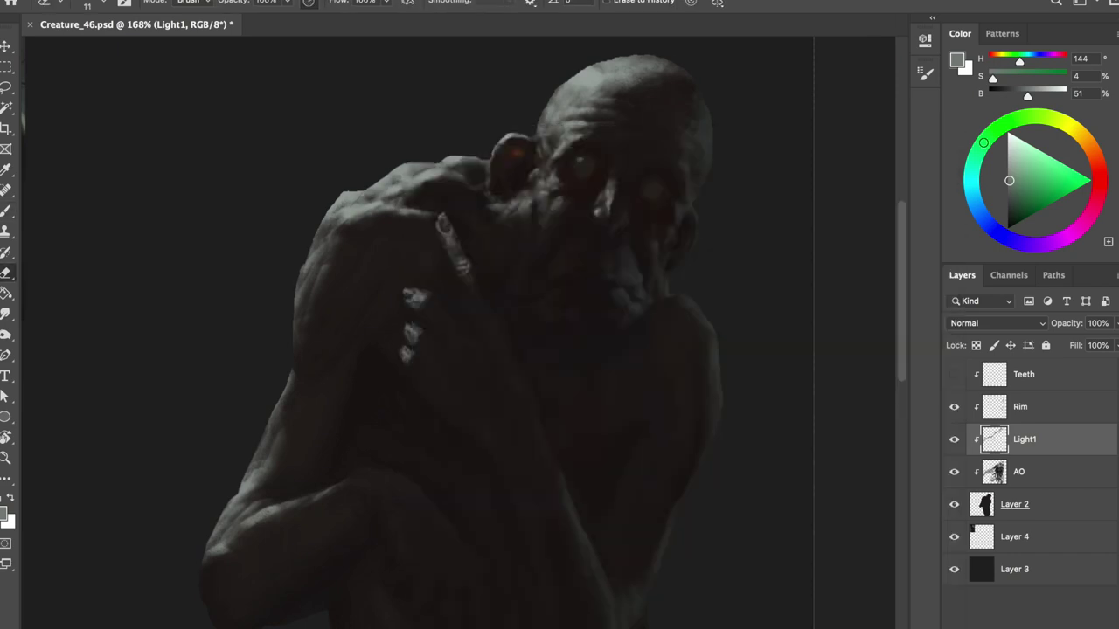
key(ctrl+s)
scroll(462, 280, right, 5)
key(b)
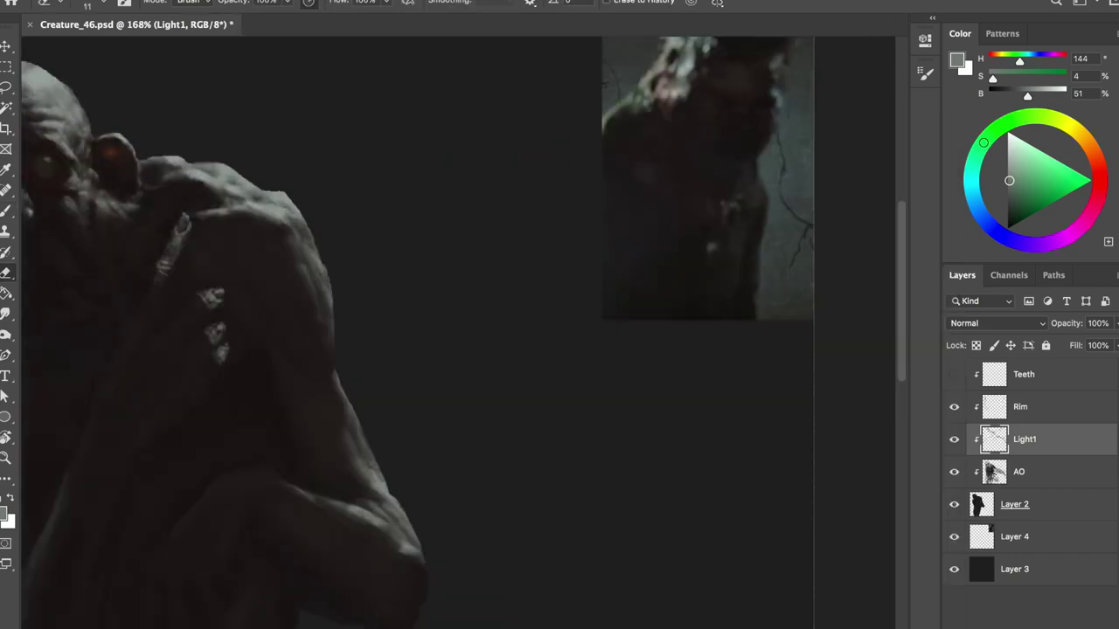
scroll(422, 169, left, 5)
Lasso and delete the stray white marks on the hand, then save
key(l)
key(b)
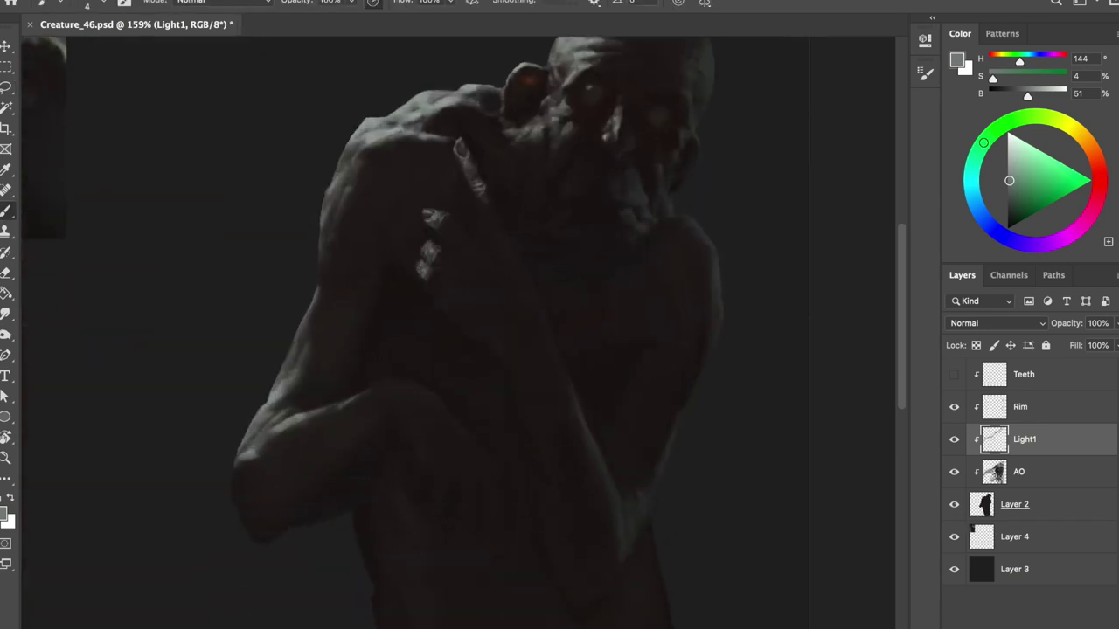
key(e)
key(b)
scroll(458, 332, left, 5)
key(e)
scroll(541, 175, up, 2)
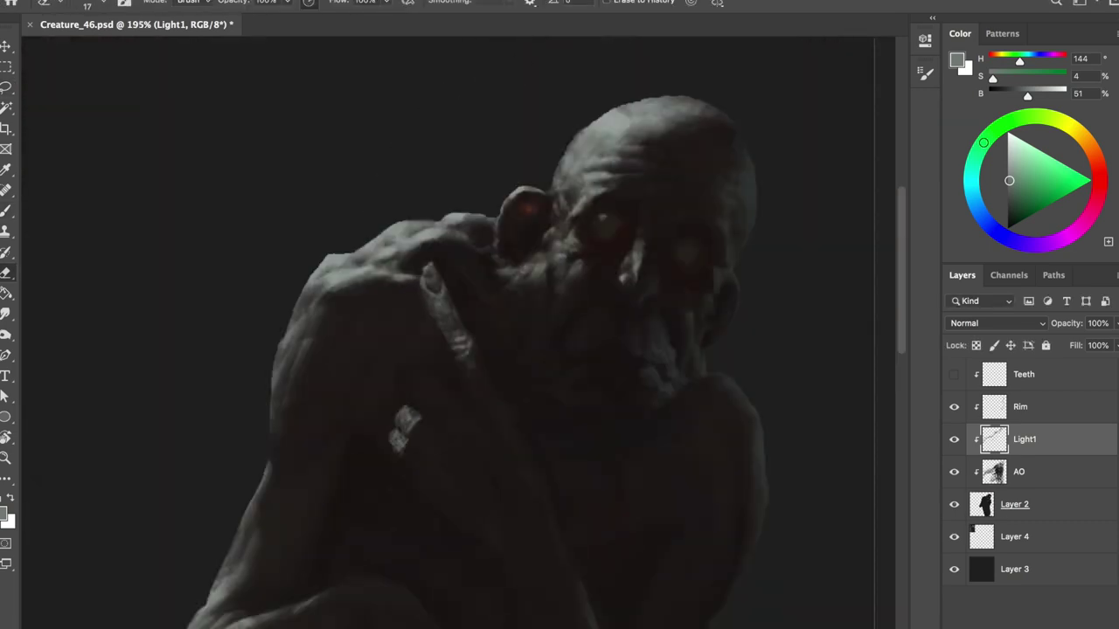
drag(411, 371, 407, 374)
key(Delete)
key(ctrl+d)
key(b)
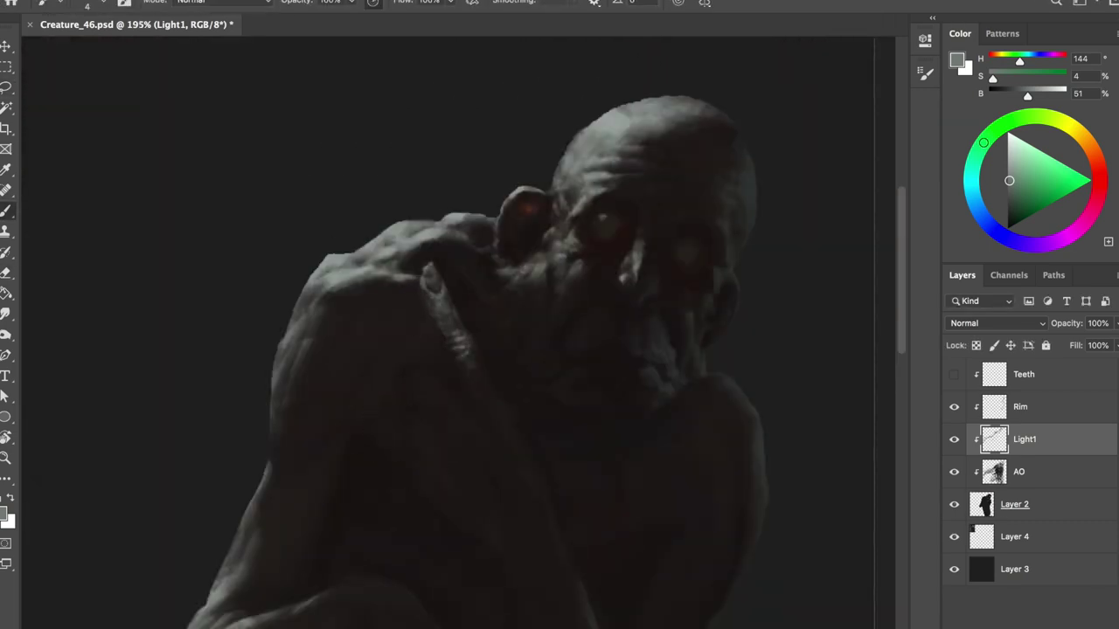
key(ctrl+s)
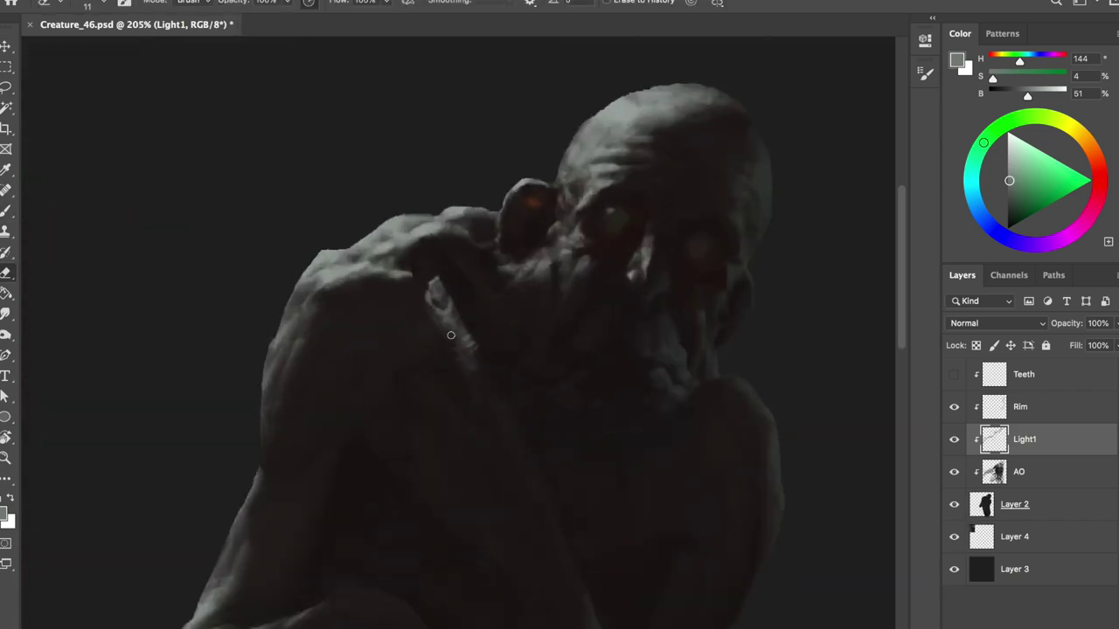
Bring the shoulder area into closer view with the brush active
scroll(575, 299, up, 2)
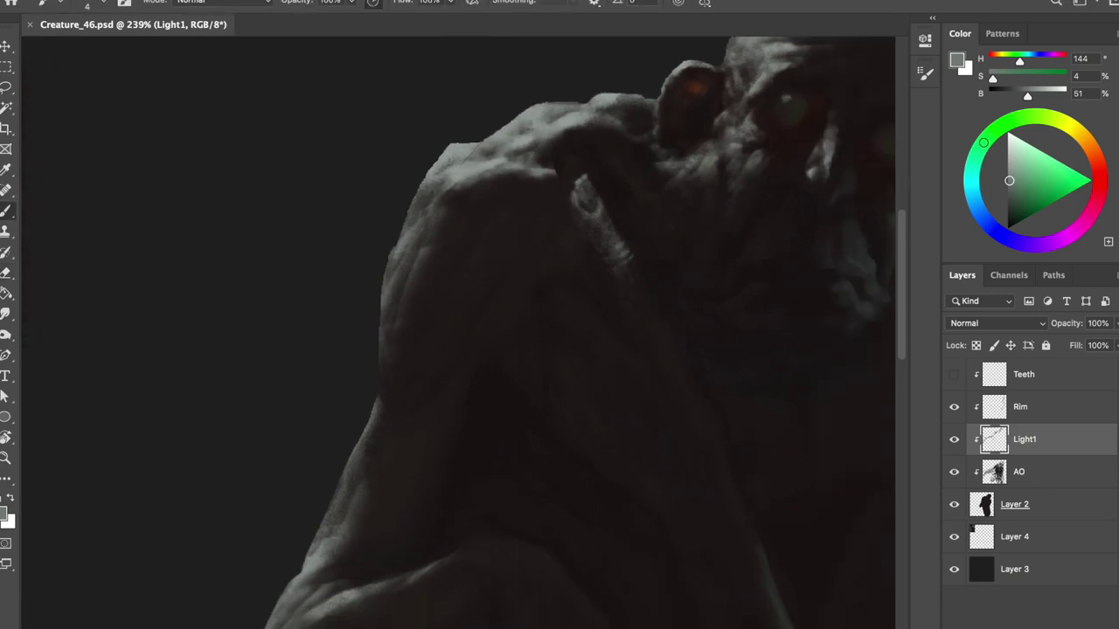
key(e)
key(b)
drag(437, 306, 411, 301)
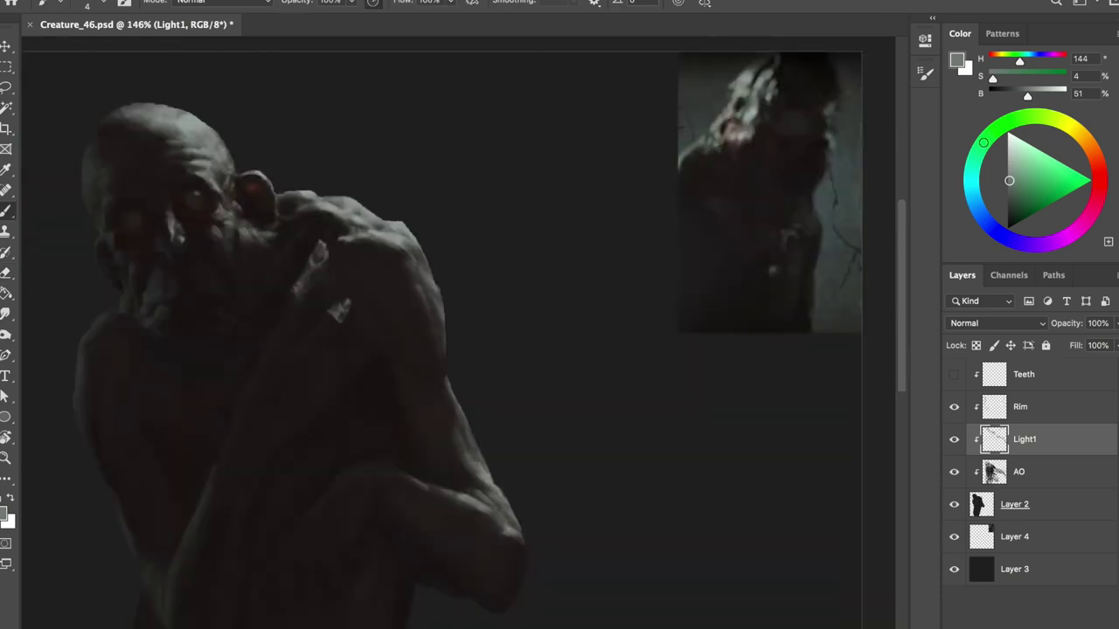
Paint light strokes on the fingers, comparing with Light1 hidden and in mirrored views
scroll(559, 332, down, 3)
key(e)
key(b)
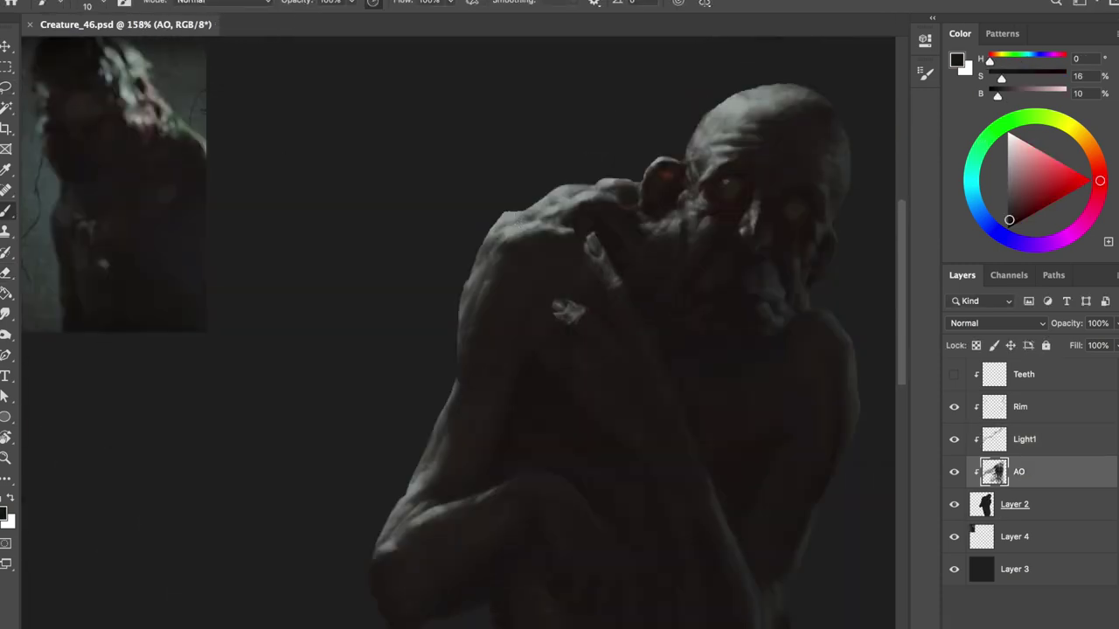
alt+click(725, 337)
click(954, 440)
key(h)
drag(365, 311, 400, 343)
key(h)
drag(599, 267, 610, 285)
key(h)
scroll(437, 276, up, 2)
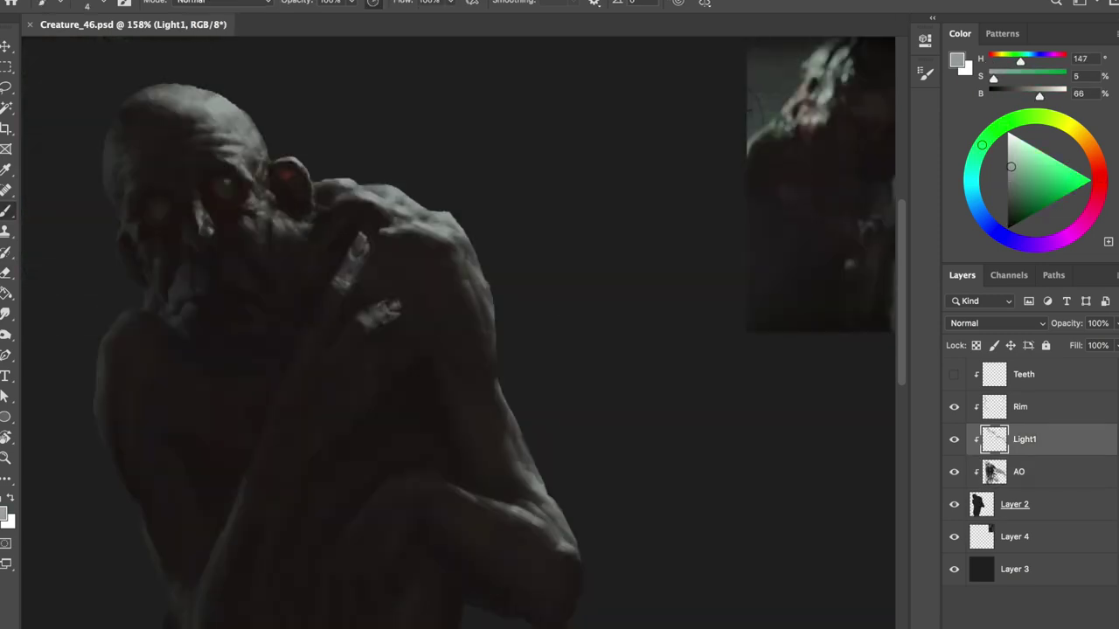
key(l)
Lasso the finger highlight on the hand and save the painting
drag(394, 219, 433, 297)
key(h)
key(e)
key(b)
key(h)
drag(389, 328, 424, 360)
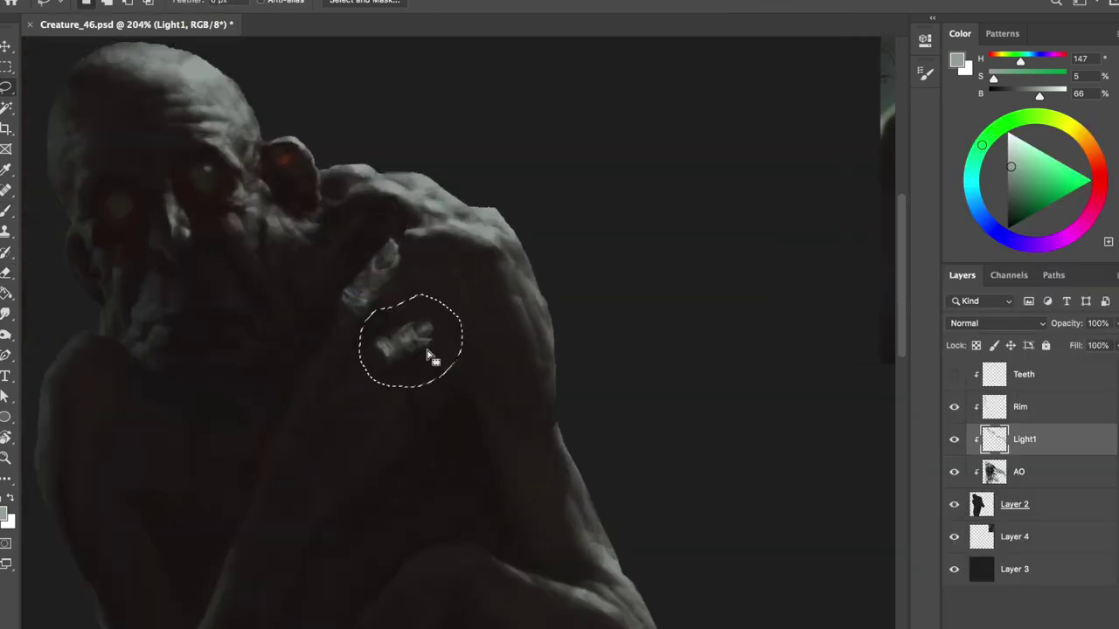
key(h)
key(ctrl+s)
Duplicate the finger highlight with Ctrl+J and move the copies onto the neighbouring fingers
key(h)
scroll(609, 294, down, 2)
key(ctrl+j)
key(ctrl+t)
key(Return)
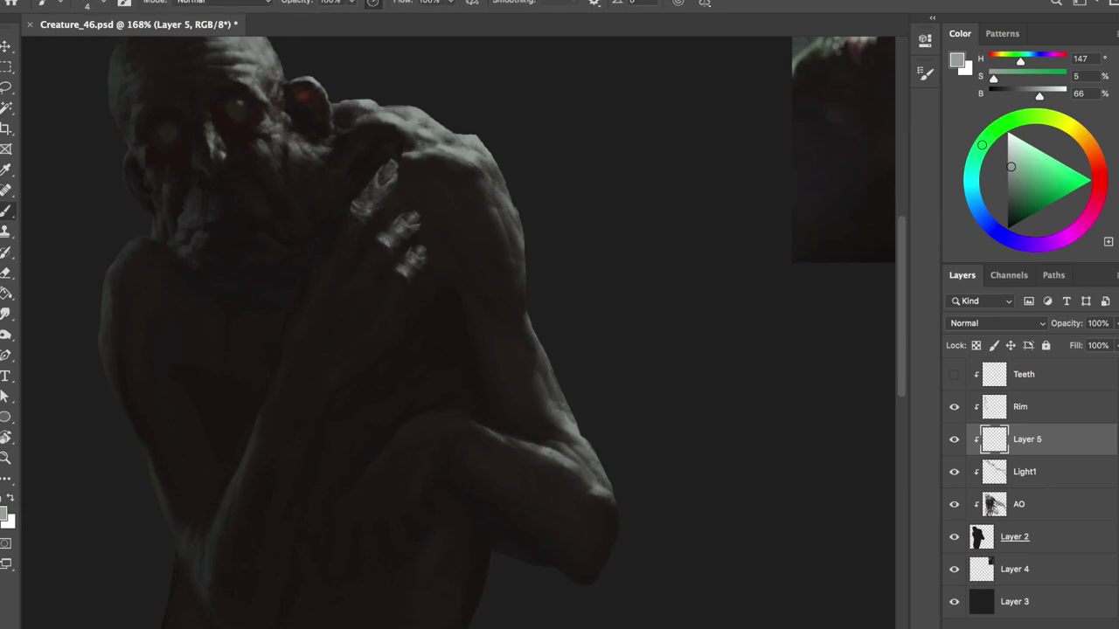
key(e)
key(h)
key(ctrl+t)
key(Return)
key(h)
drag(402, 254, 444, 287)
key(ctrl+j)
key(ctrl+t)
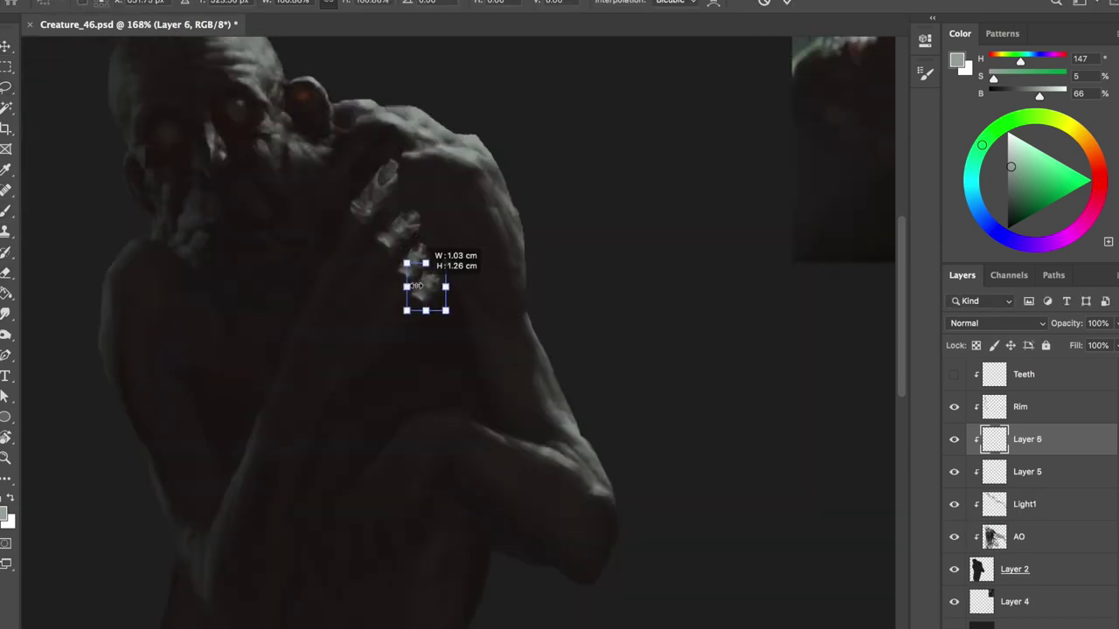
key(Return)
Merge the finger copies into Light1 and refine them with a smaller eraser
key(ctrl+e)
key(ctrl+e)
key(h)
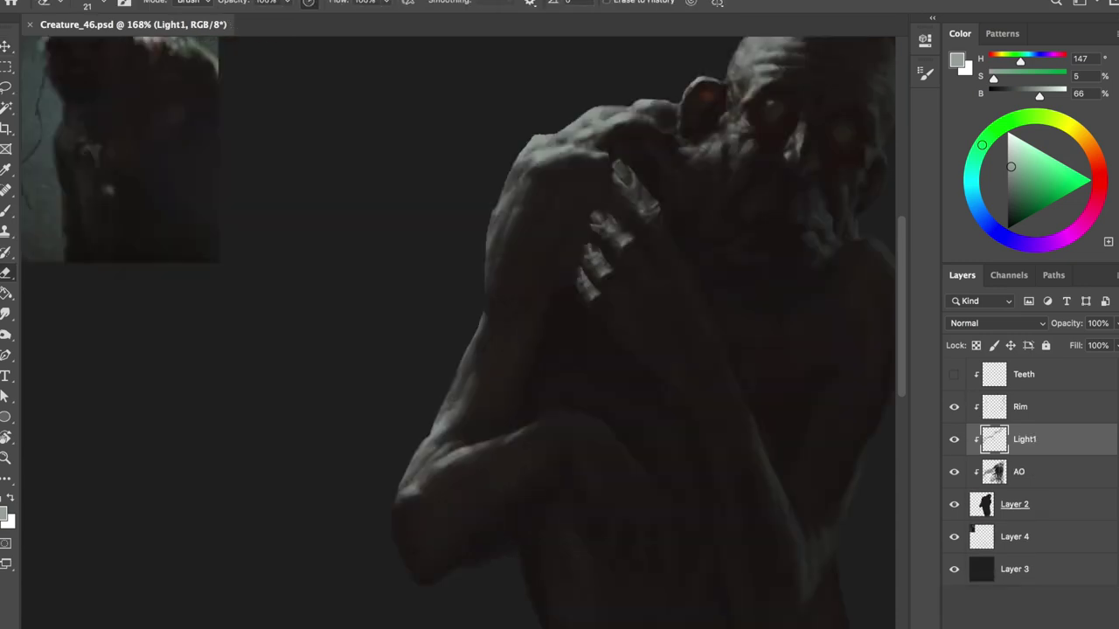
scroll(577, 262, up, 2)
right_click(582, 127)
key(Escape)
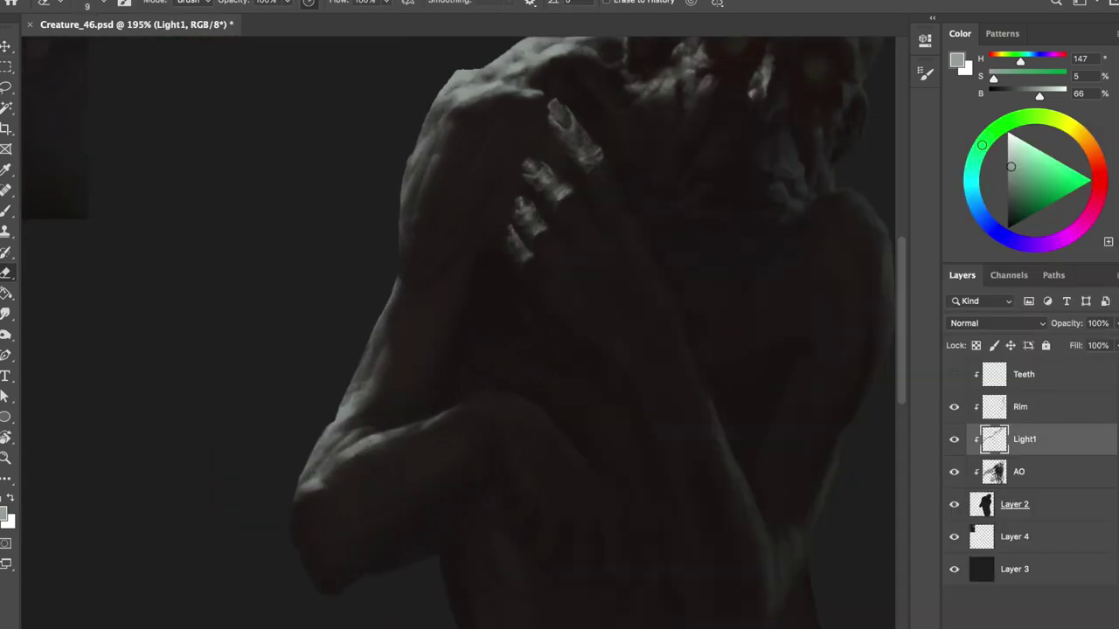
key(bracketright)
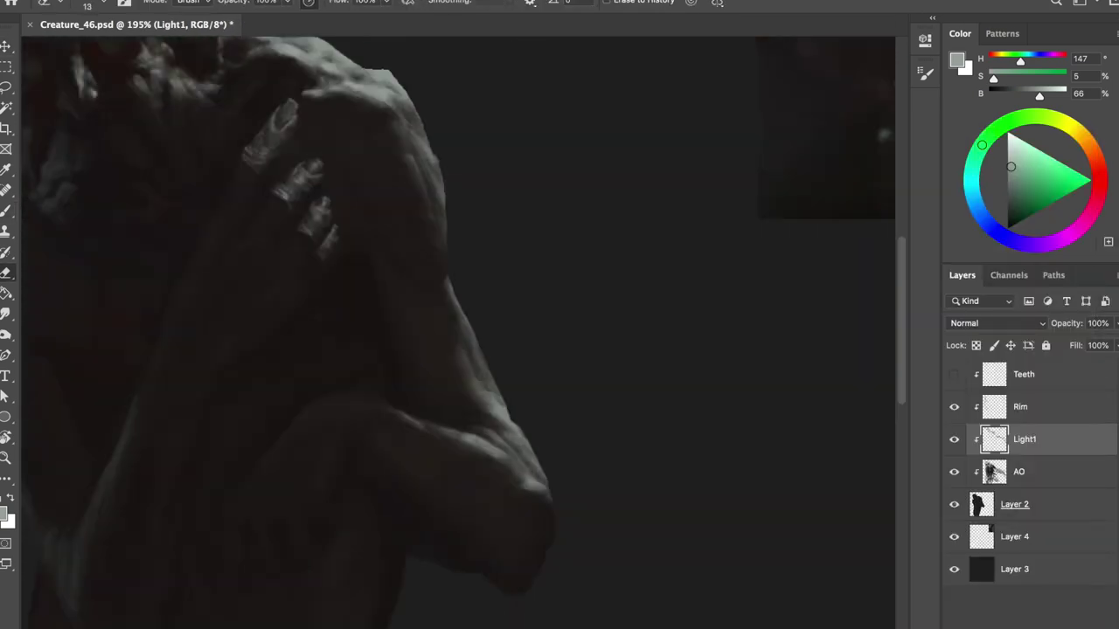
scroll(525, 245, up, 1)
key(b)
key(h)
key(h)
scroll(560, 315, down, 5)
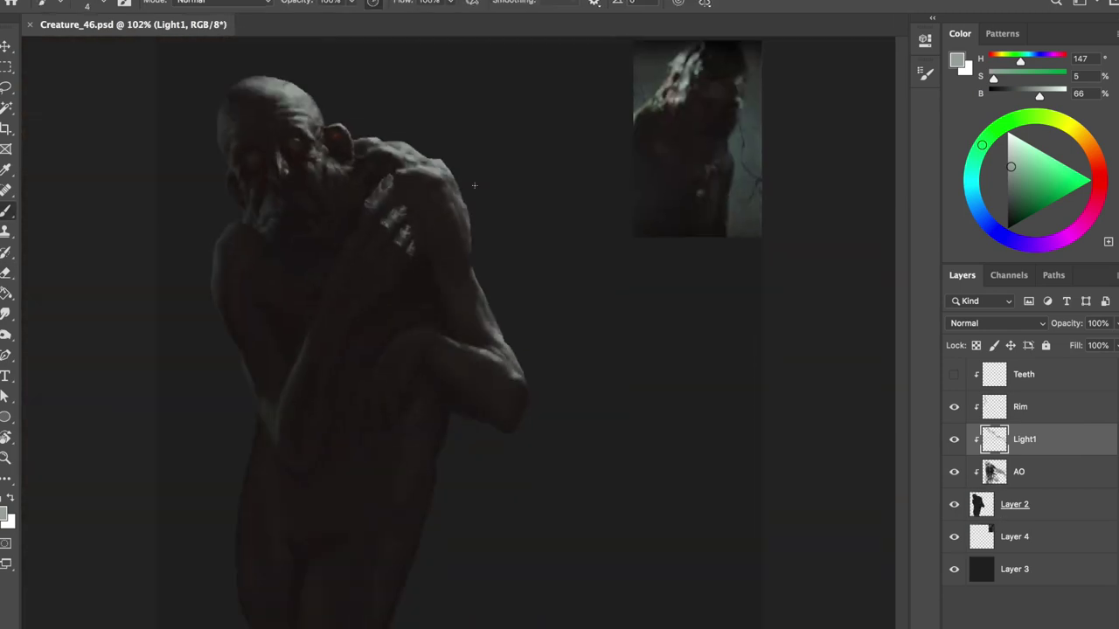
Sample a colour from the painting and confirm the warp on the hair strands
key(h)
scroll(569, 213, up, 3)
alt+click(569, 213)
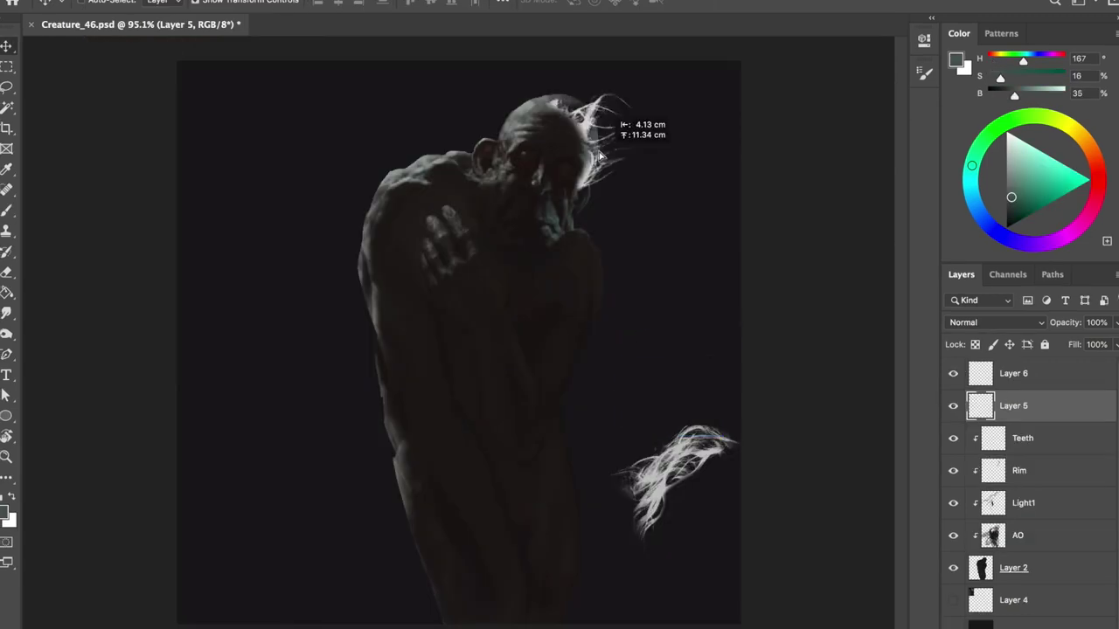
key(Return)
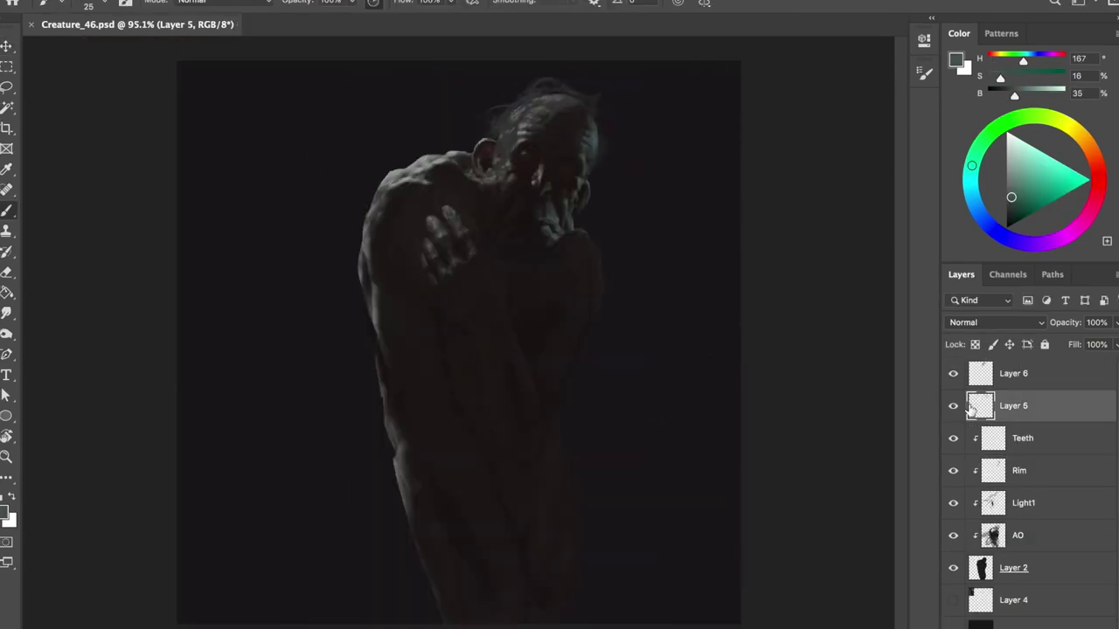
Add a new clipped Layer 8 in light grey and move it beneath Layer 6 copy
key(ctrl+shift+alt+n)
key(ctrl+alt+g)
key(b)
key(e)
key(h)
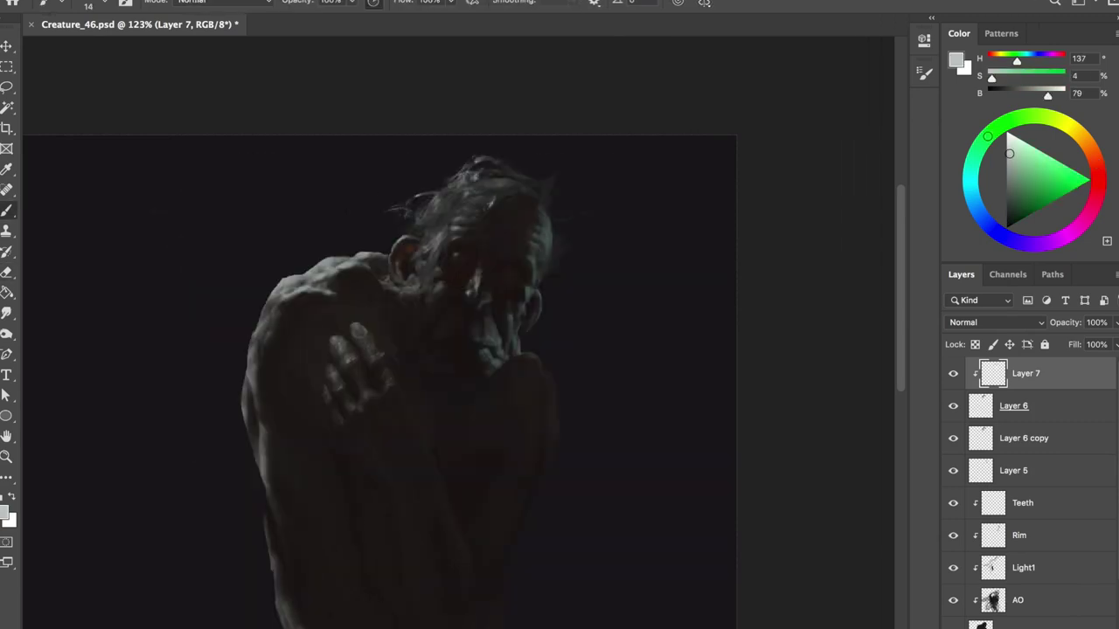
drag(990, 446, 992, 485)
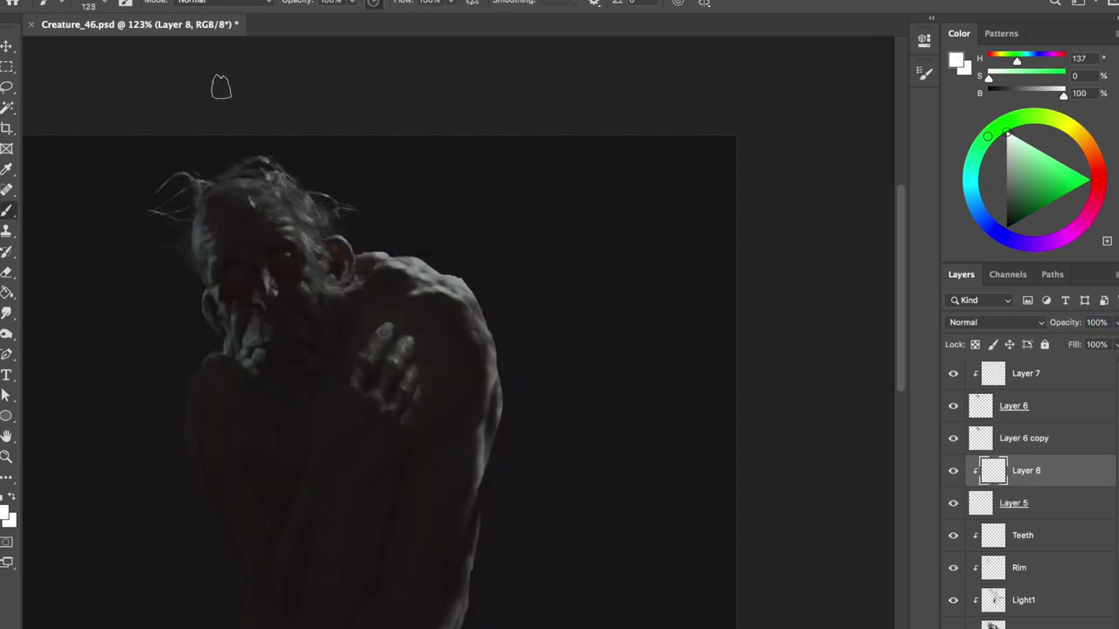